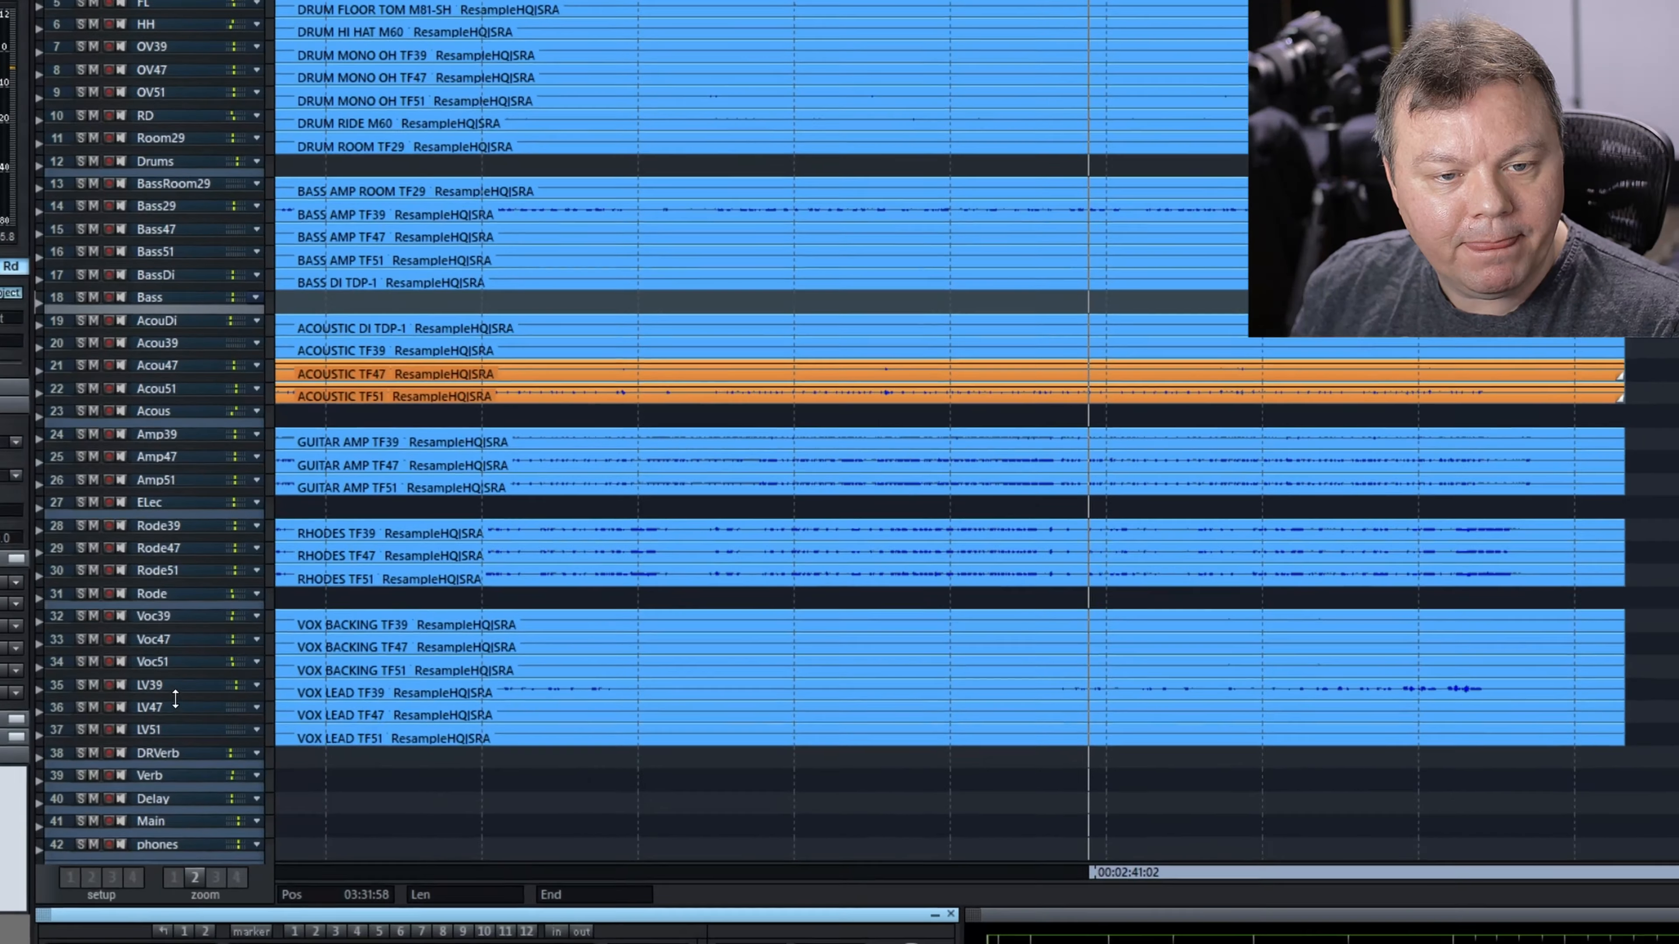
Step: Enlarge the LV39 vocal track, solo it, and mark the first half of its last sung section as the playback range
drag(195, 646, 184, 735)
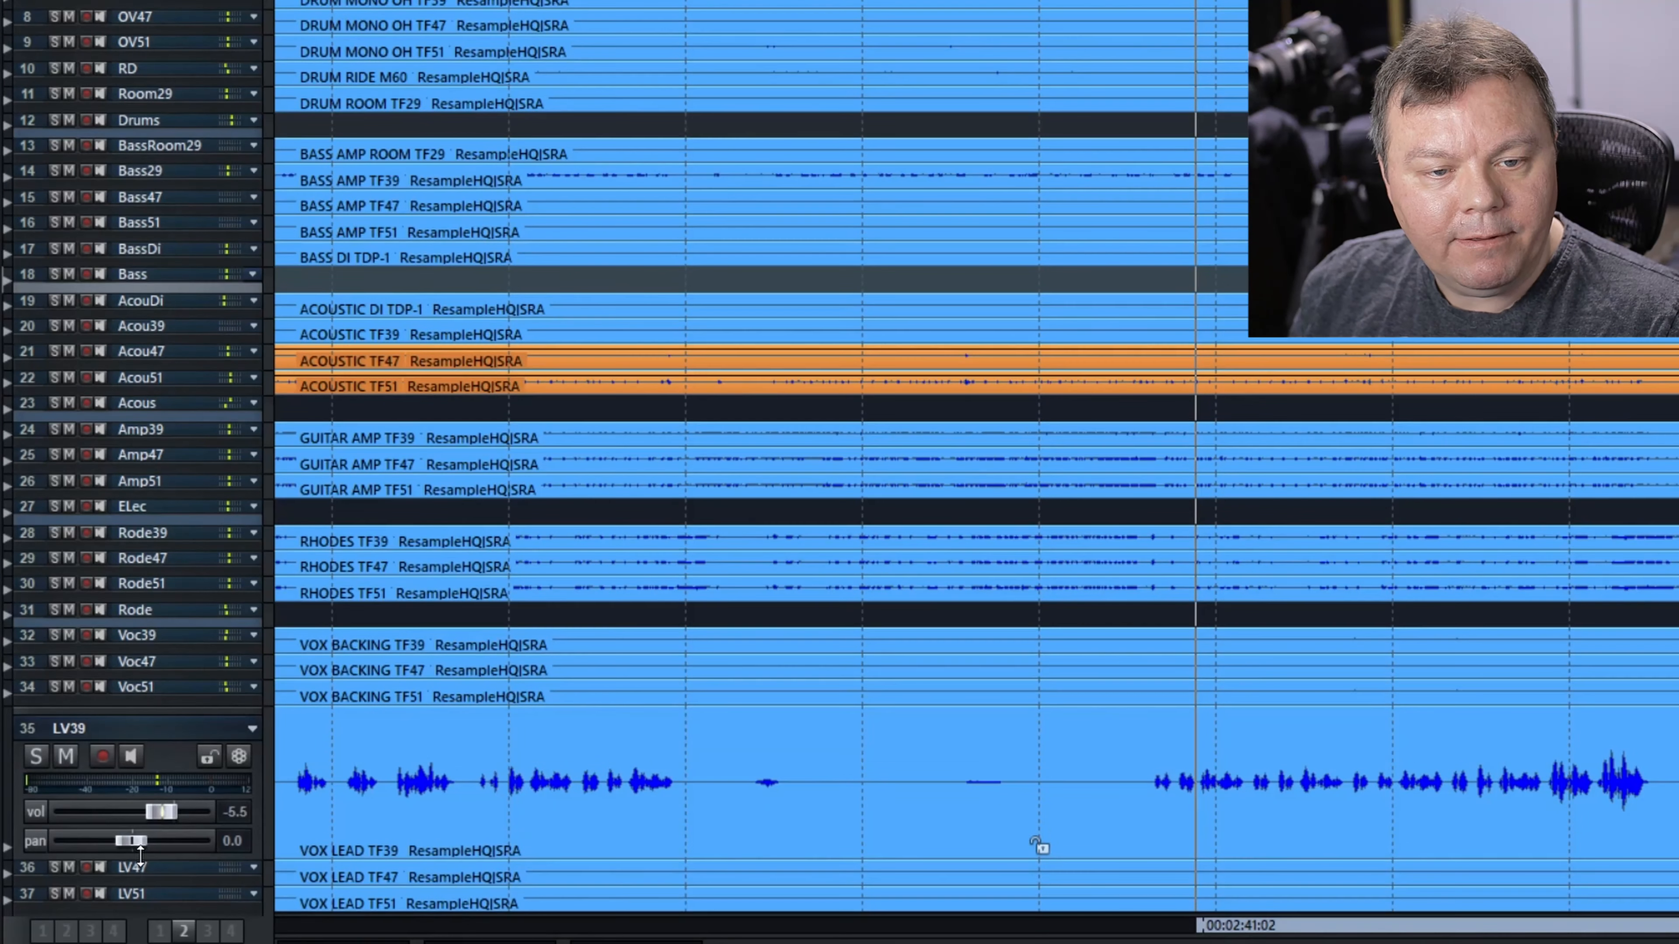
click(36, 756)
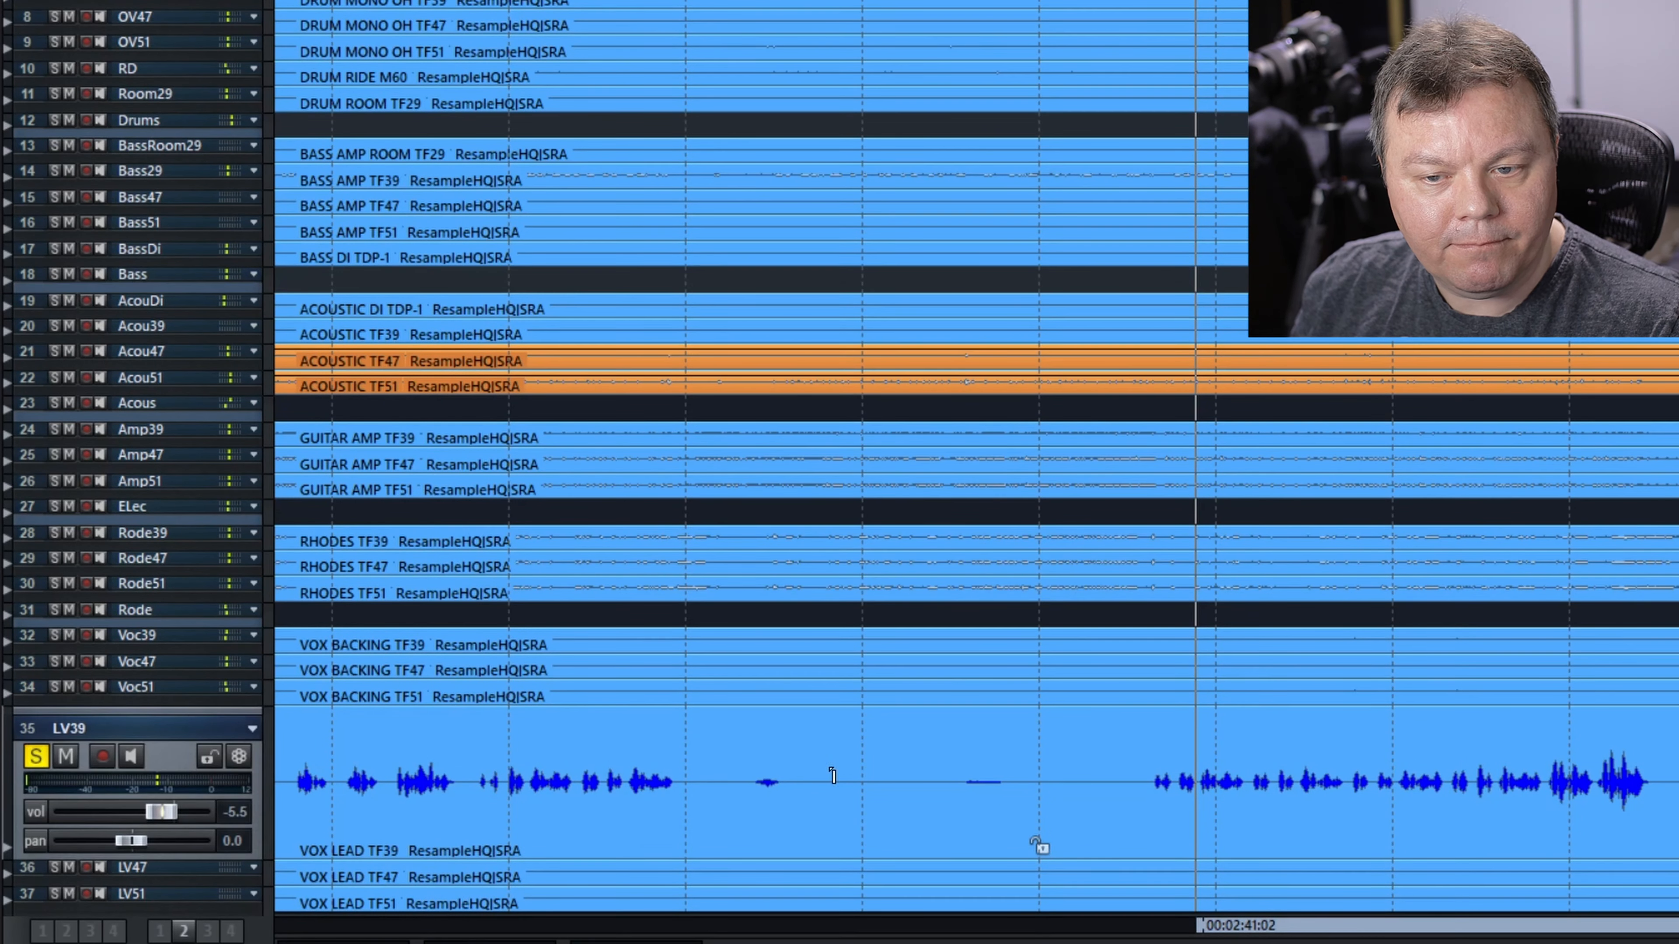
drag(1153, 768, 1373, 770)
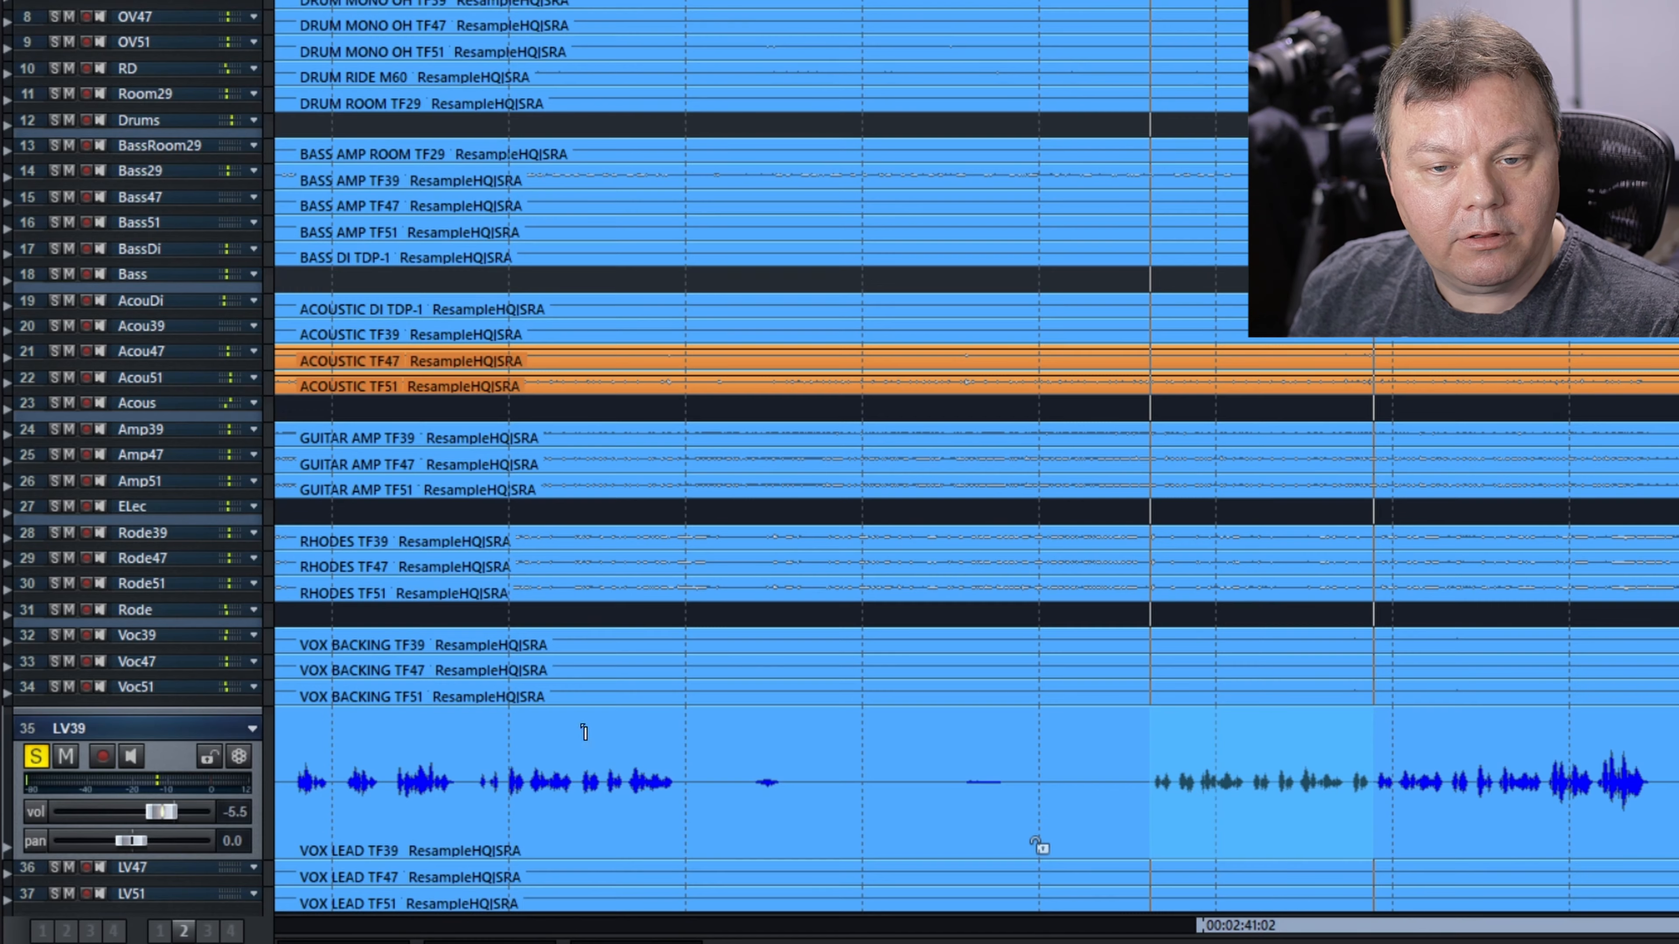
Step: Heighten the LV39 track until its plug-in slots show and audition the marked vocal passage
scroll(663, 660, down, 5)
drag(162, 732, 166, 852)
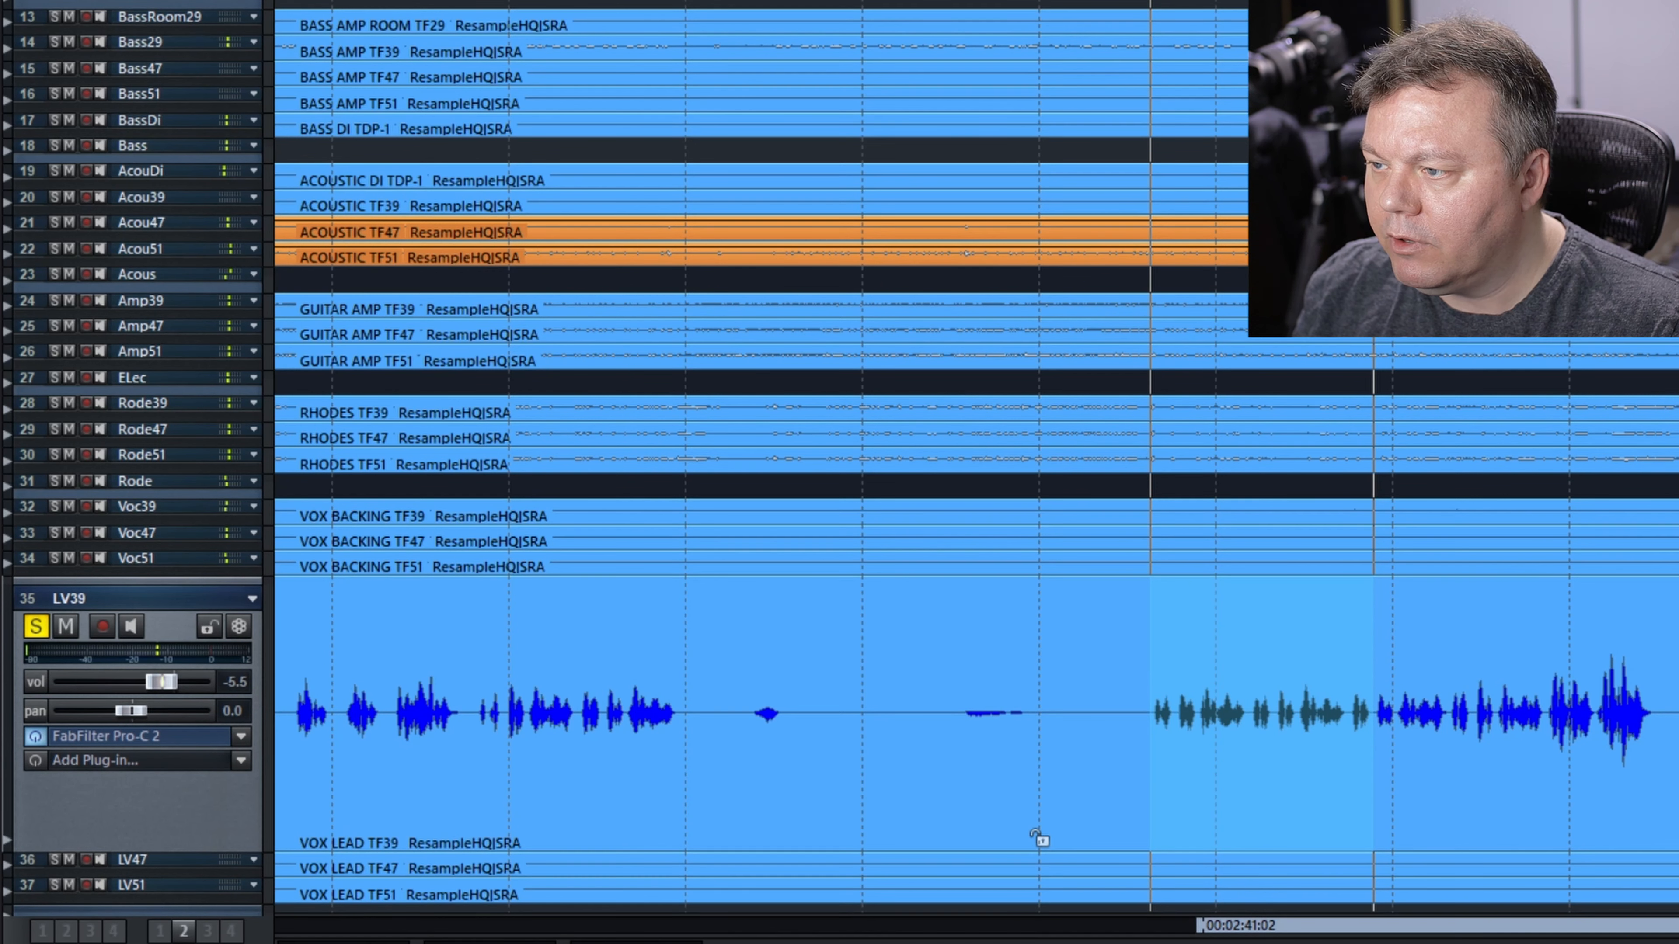
drag(1677, 246, 1239, 199)
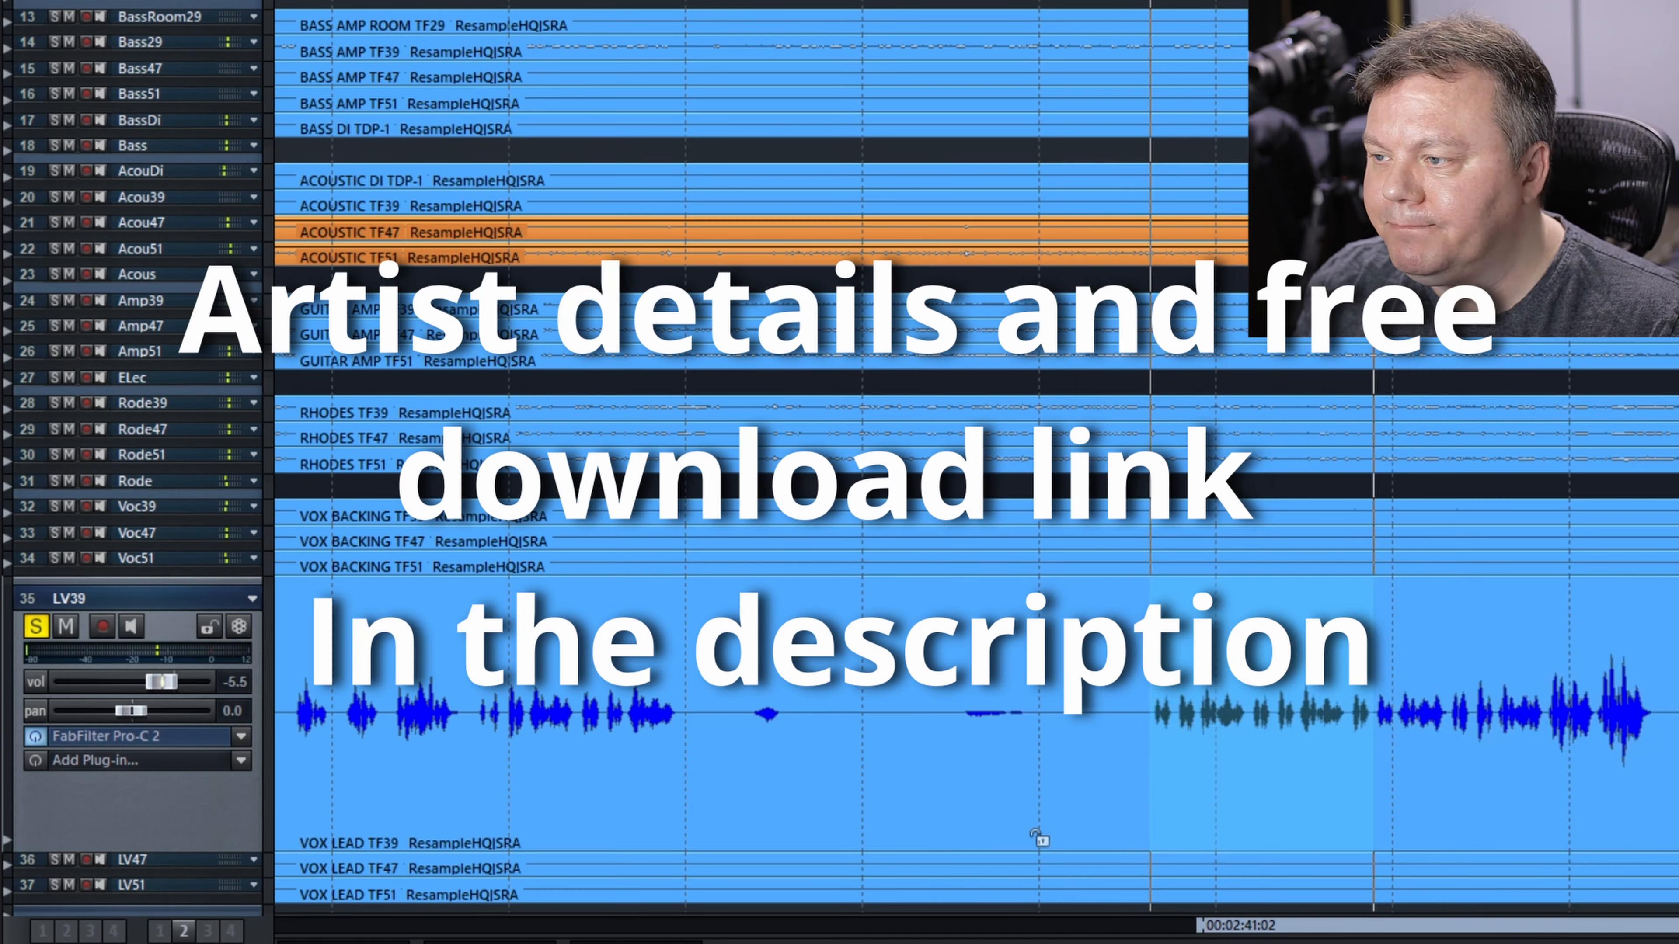
key(space)
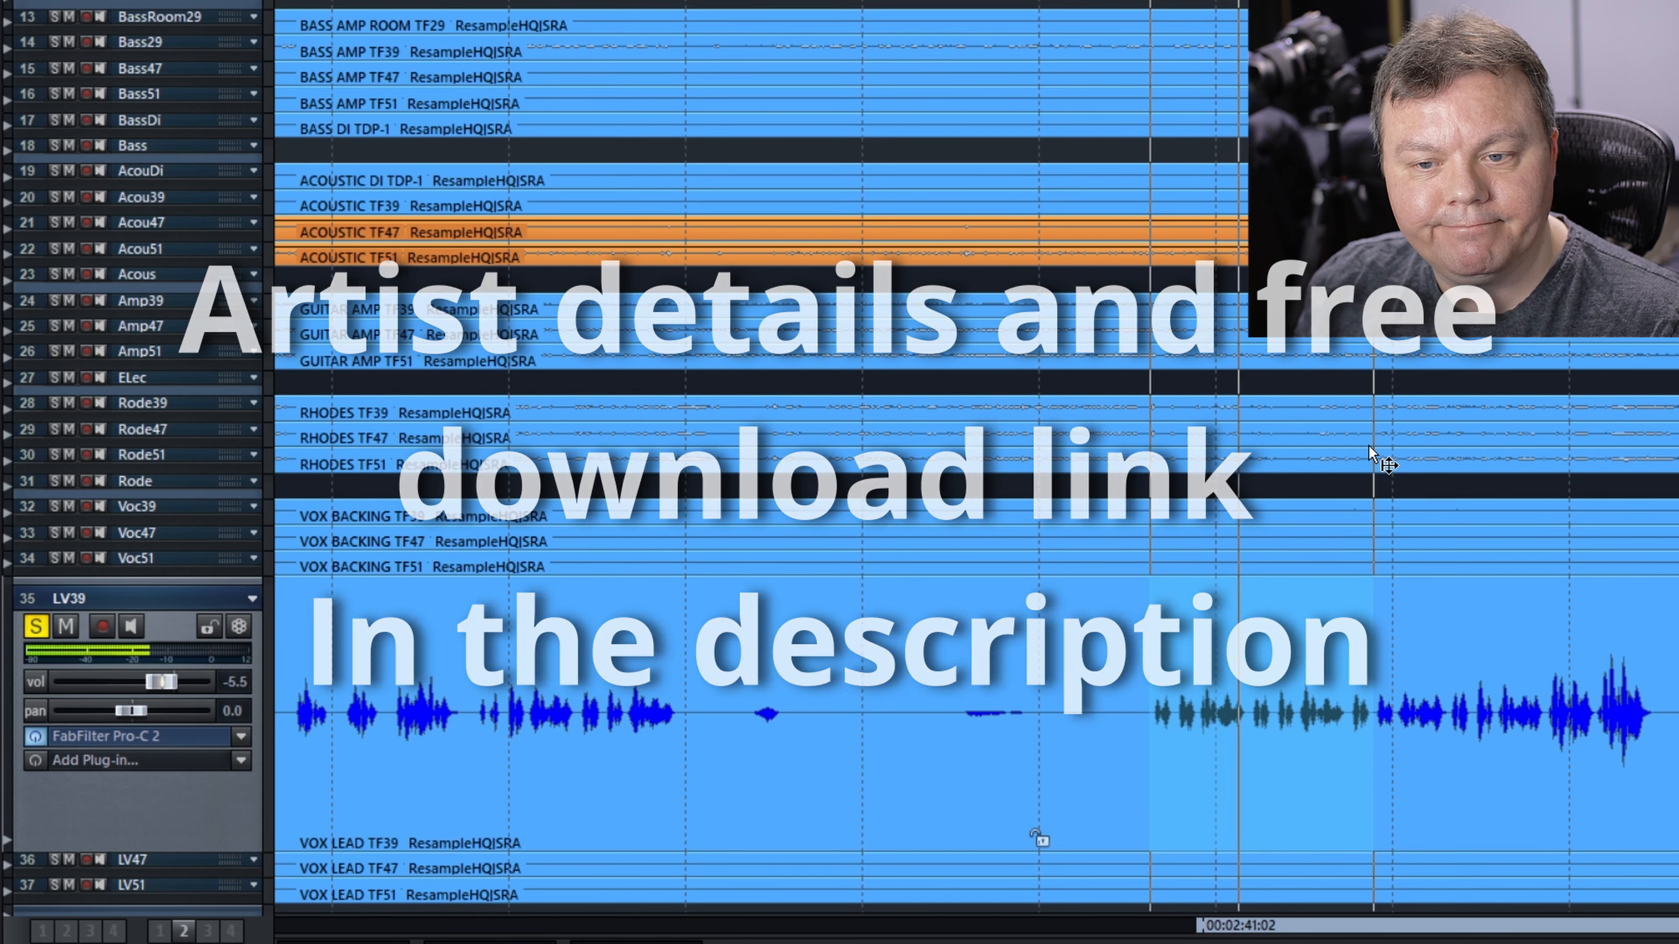
key(space)
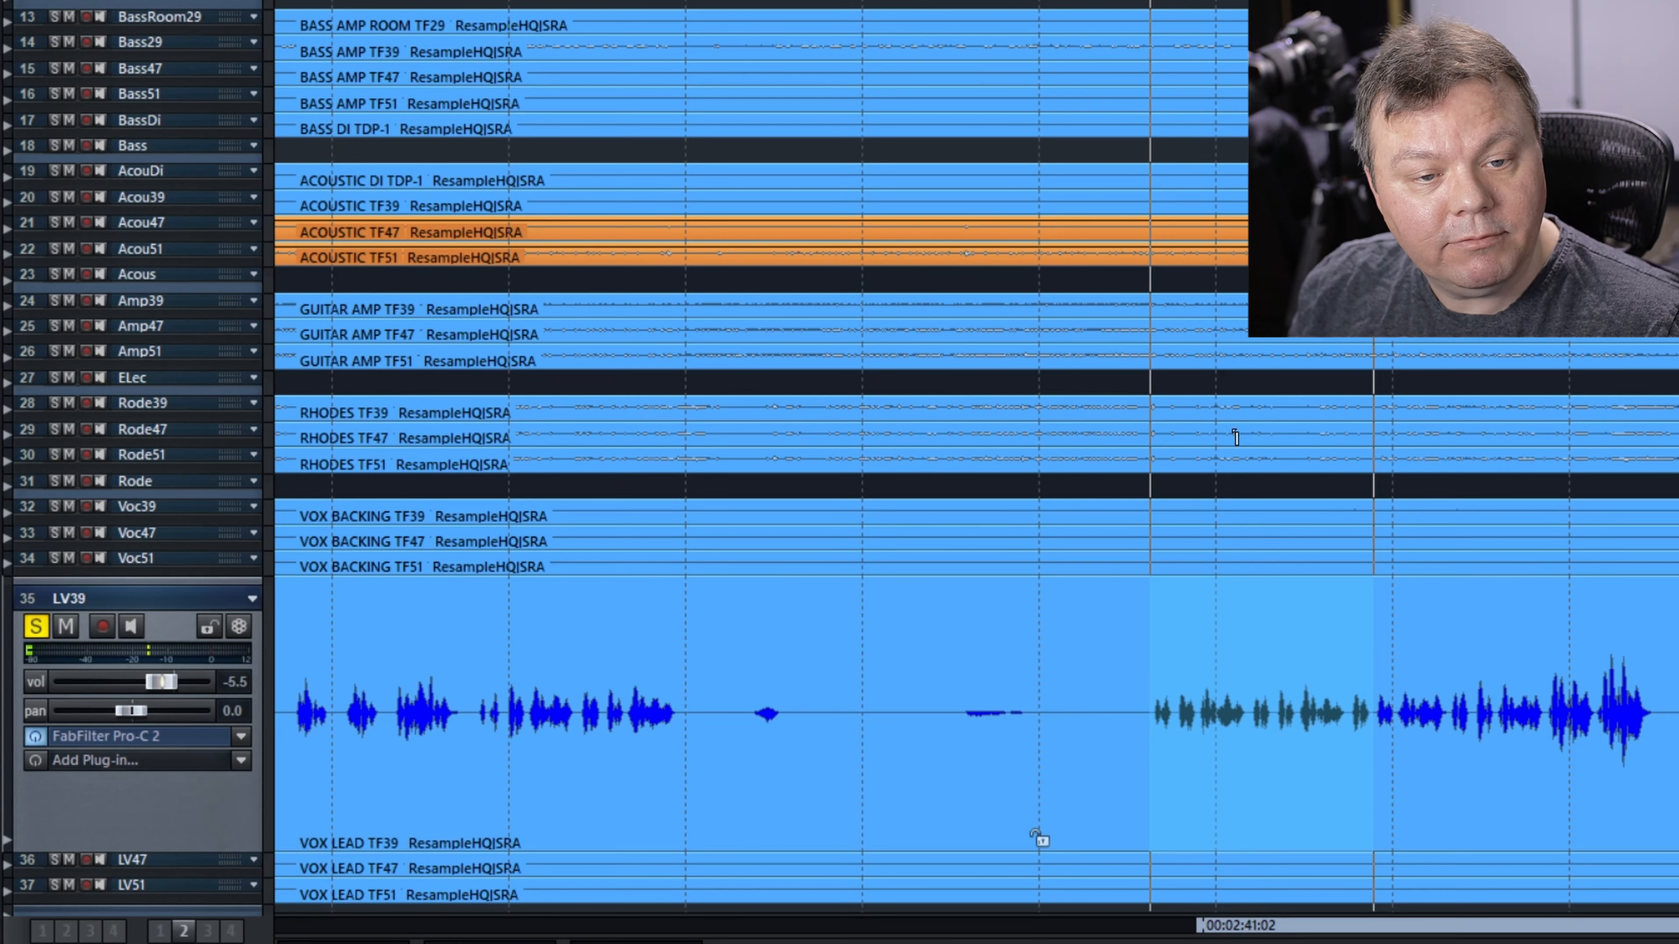
Step: Add the AUDIO PLUGIN UNION colorFX Tube Distortion to the free plug-in slot on LV39
click(245, 764)
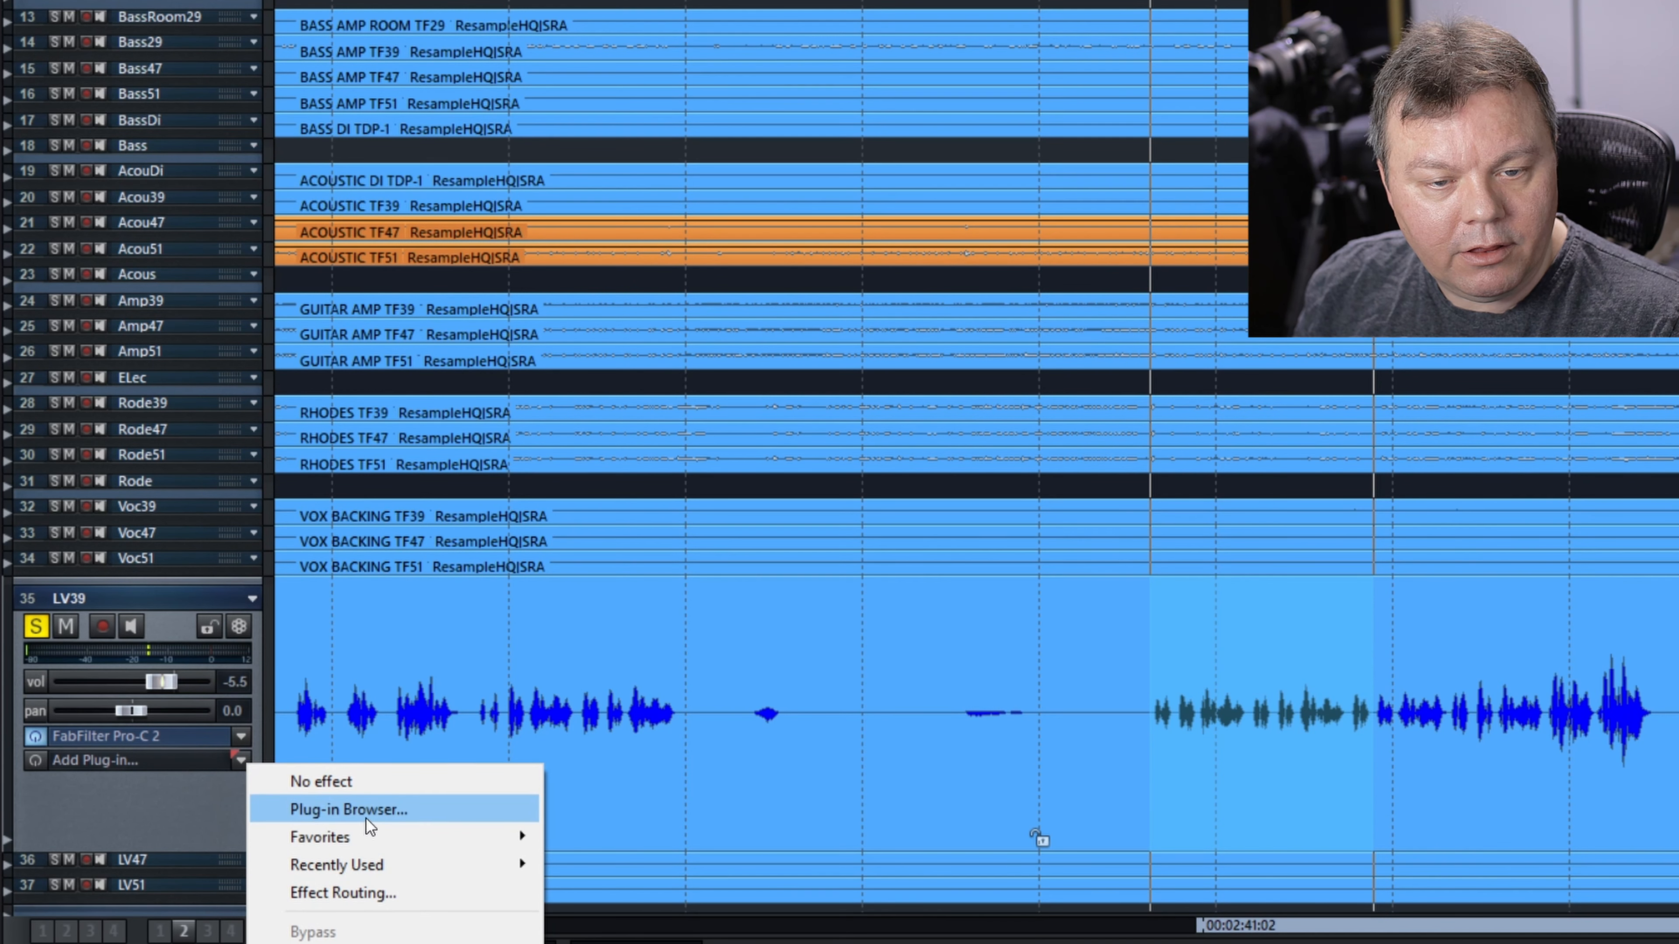
click(372, 808)
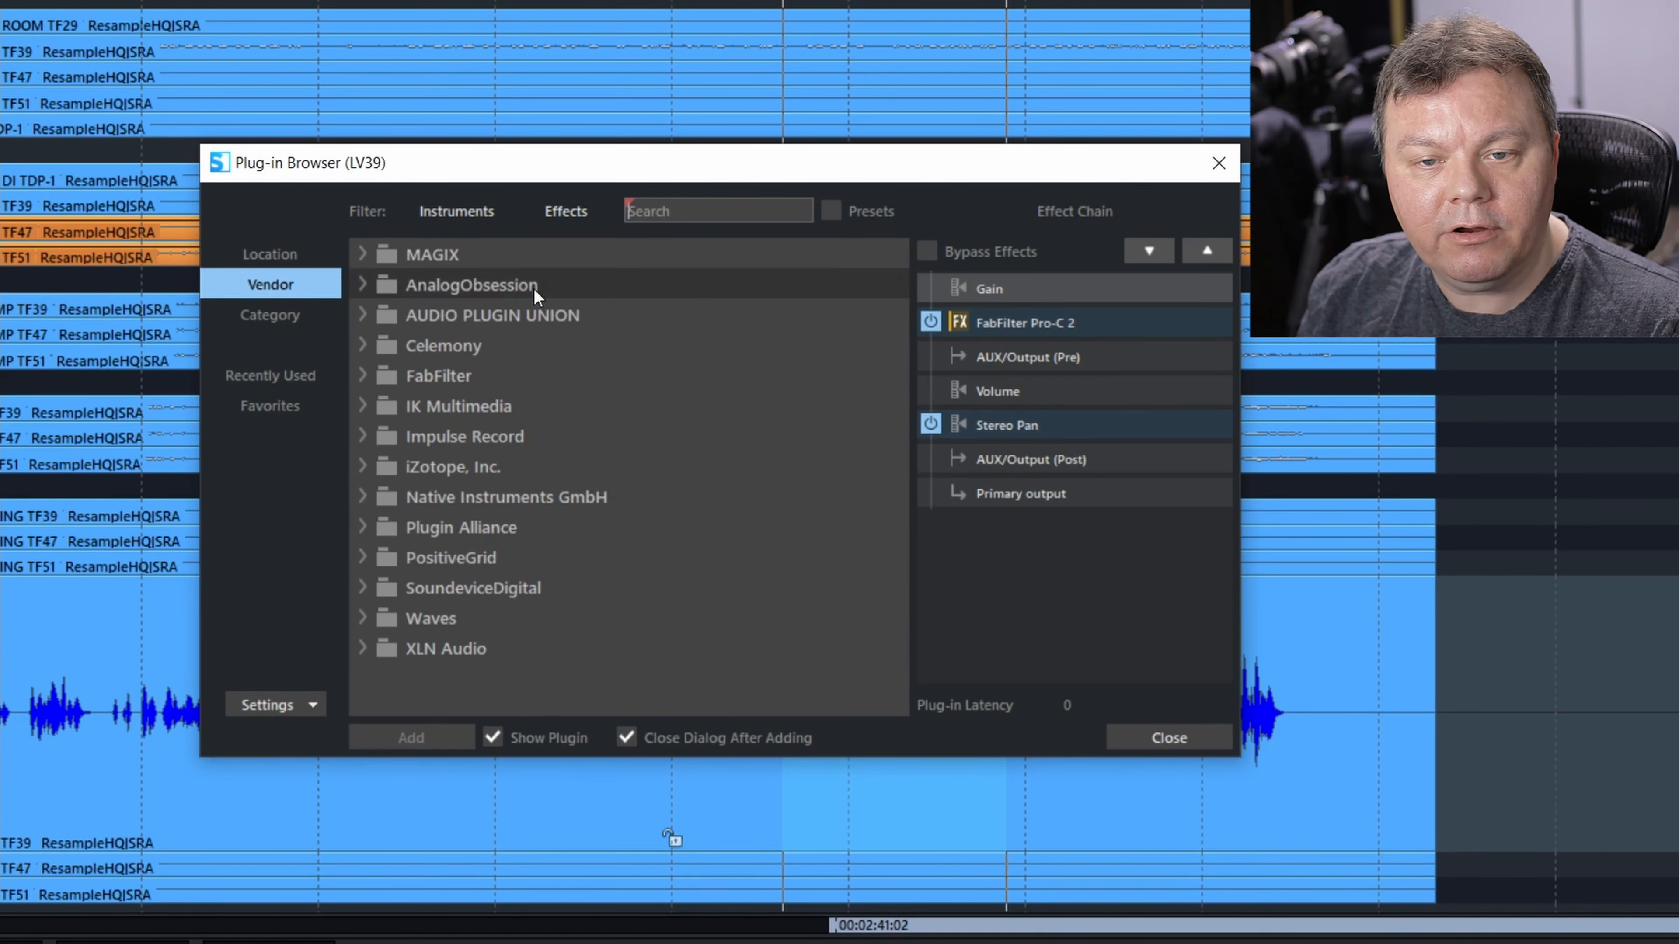
click(363, 316)
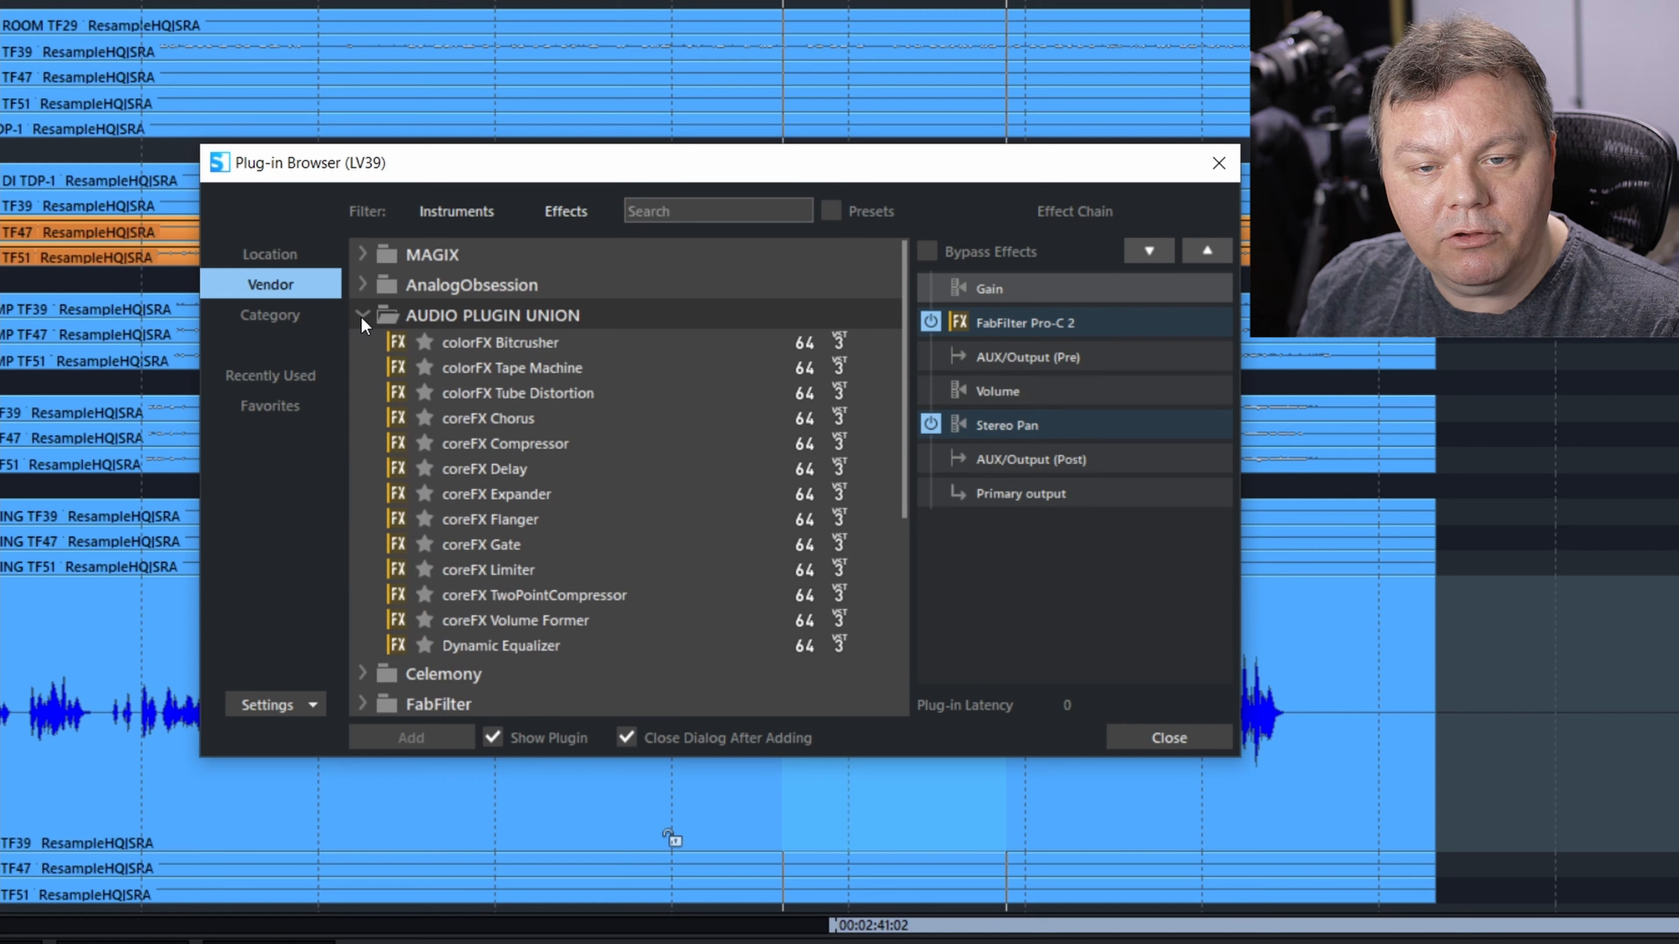
click(560, 397)
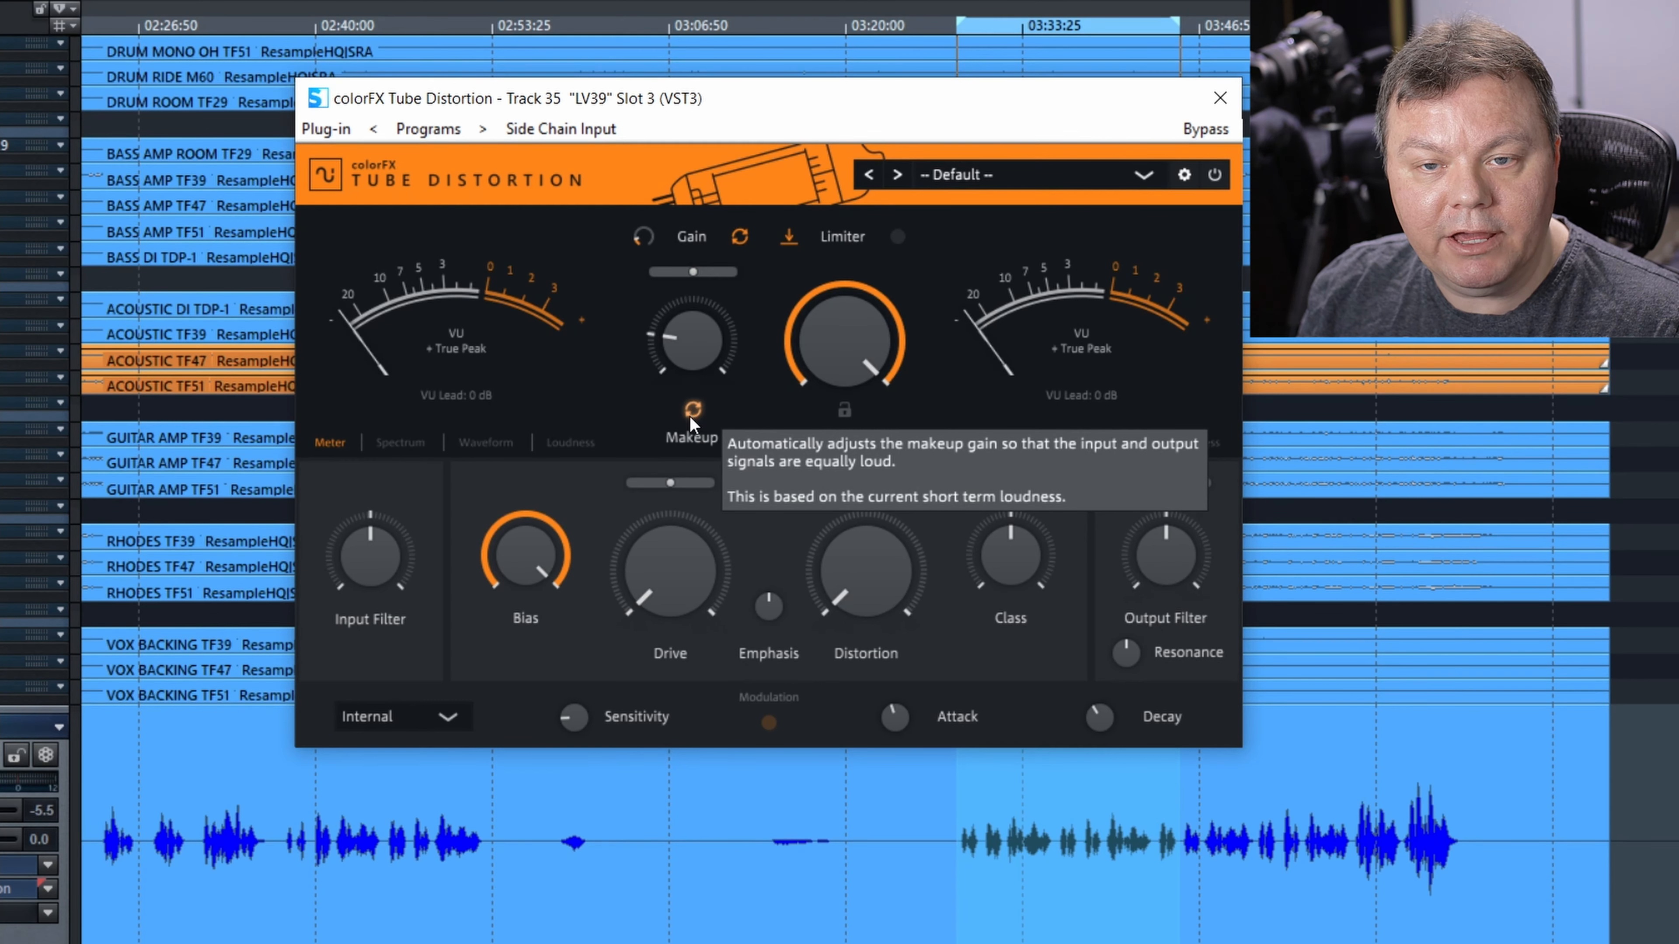
Step: Play the vocal passage and automatically adjust the Tube Distortion's input gain to it
key(space)
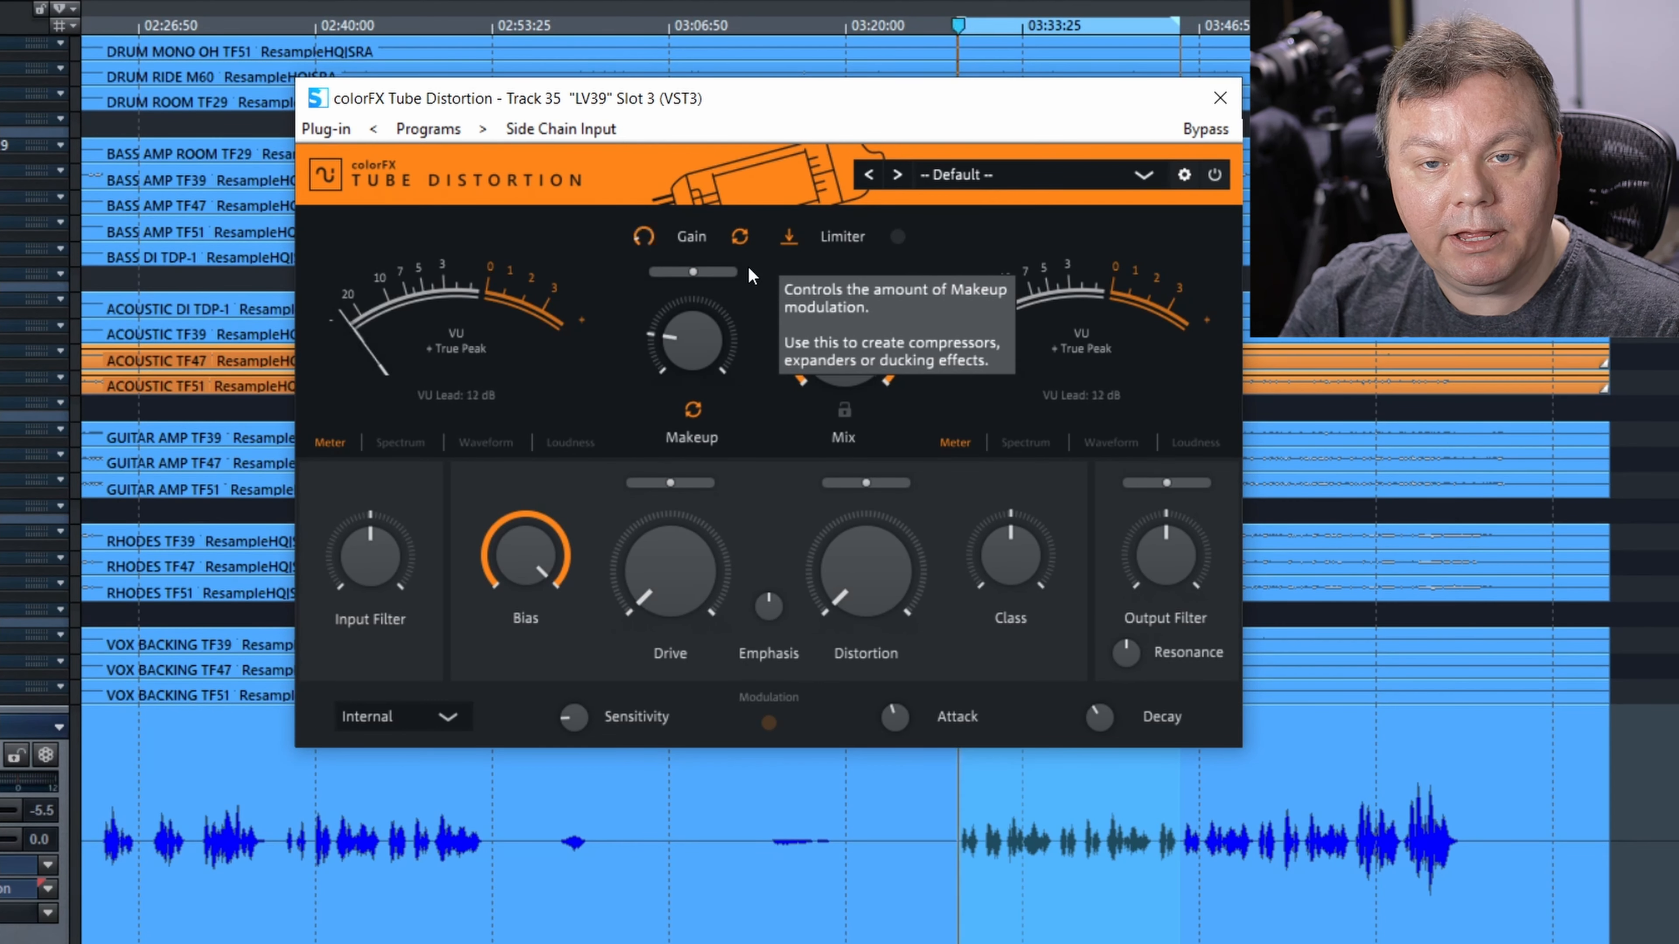
click(739, 237)
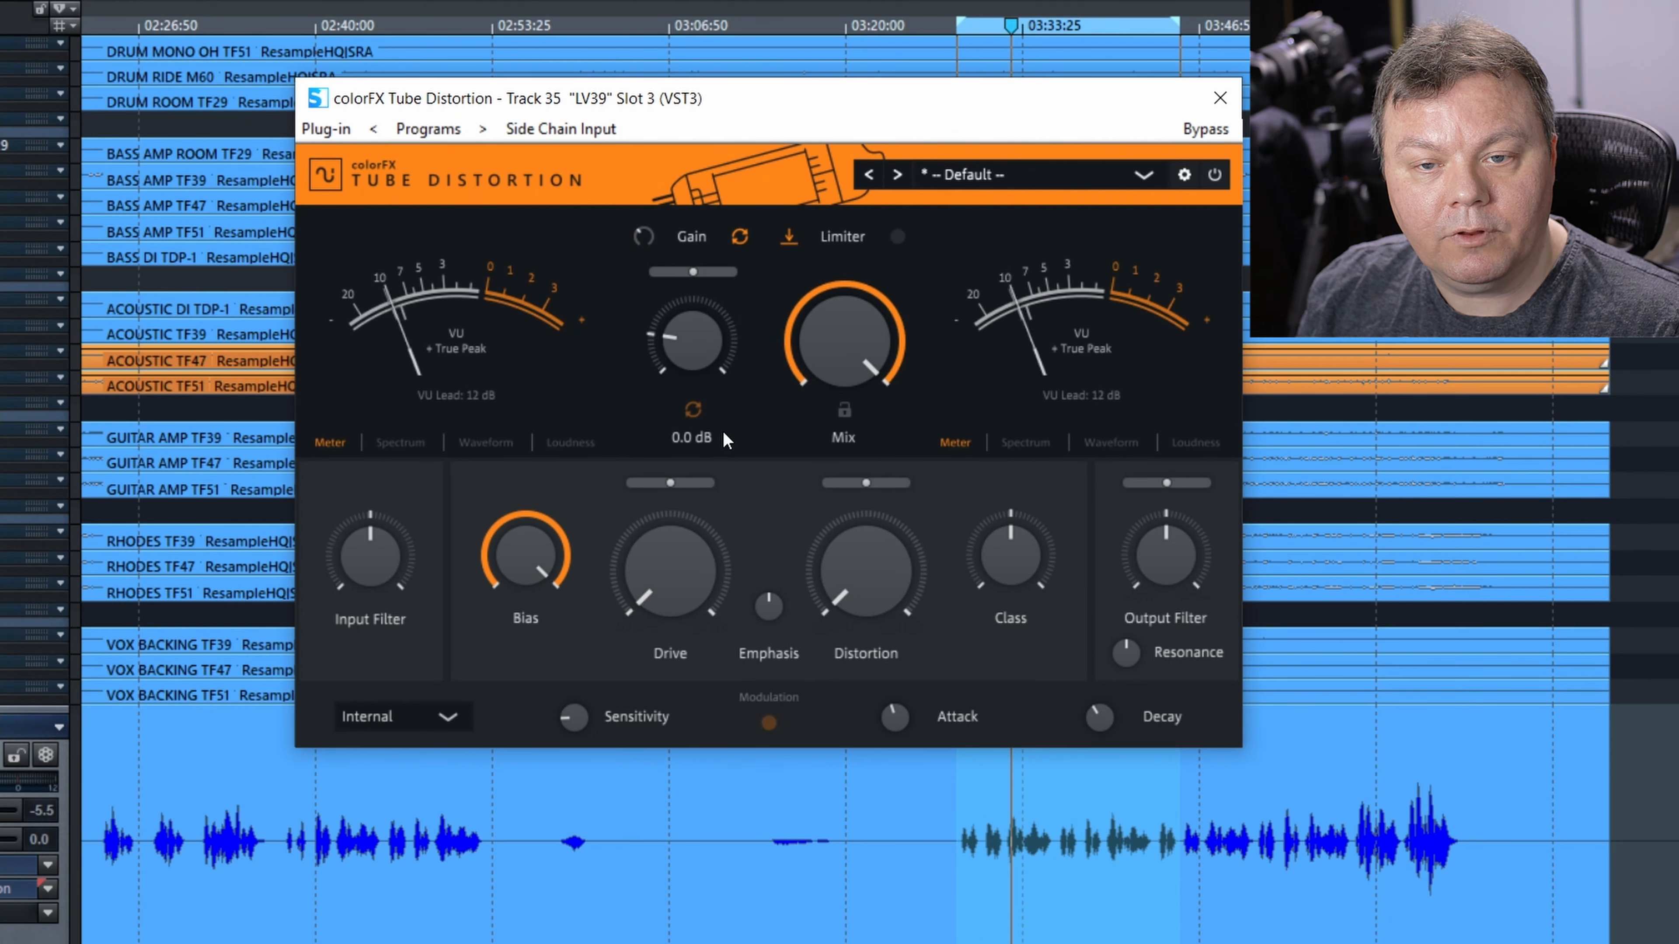
key(space)
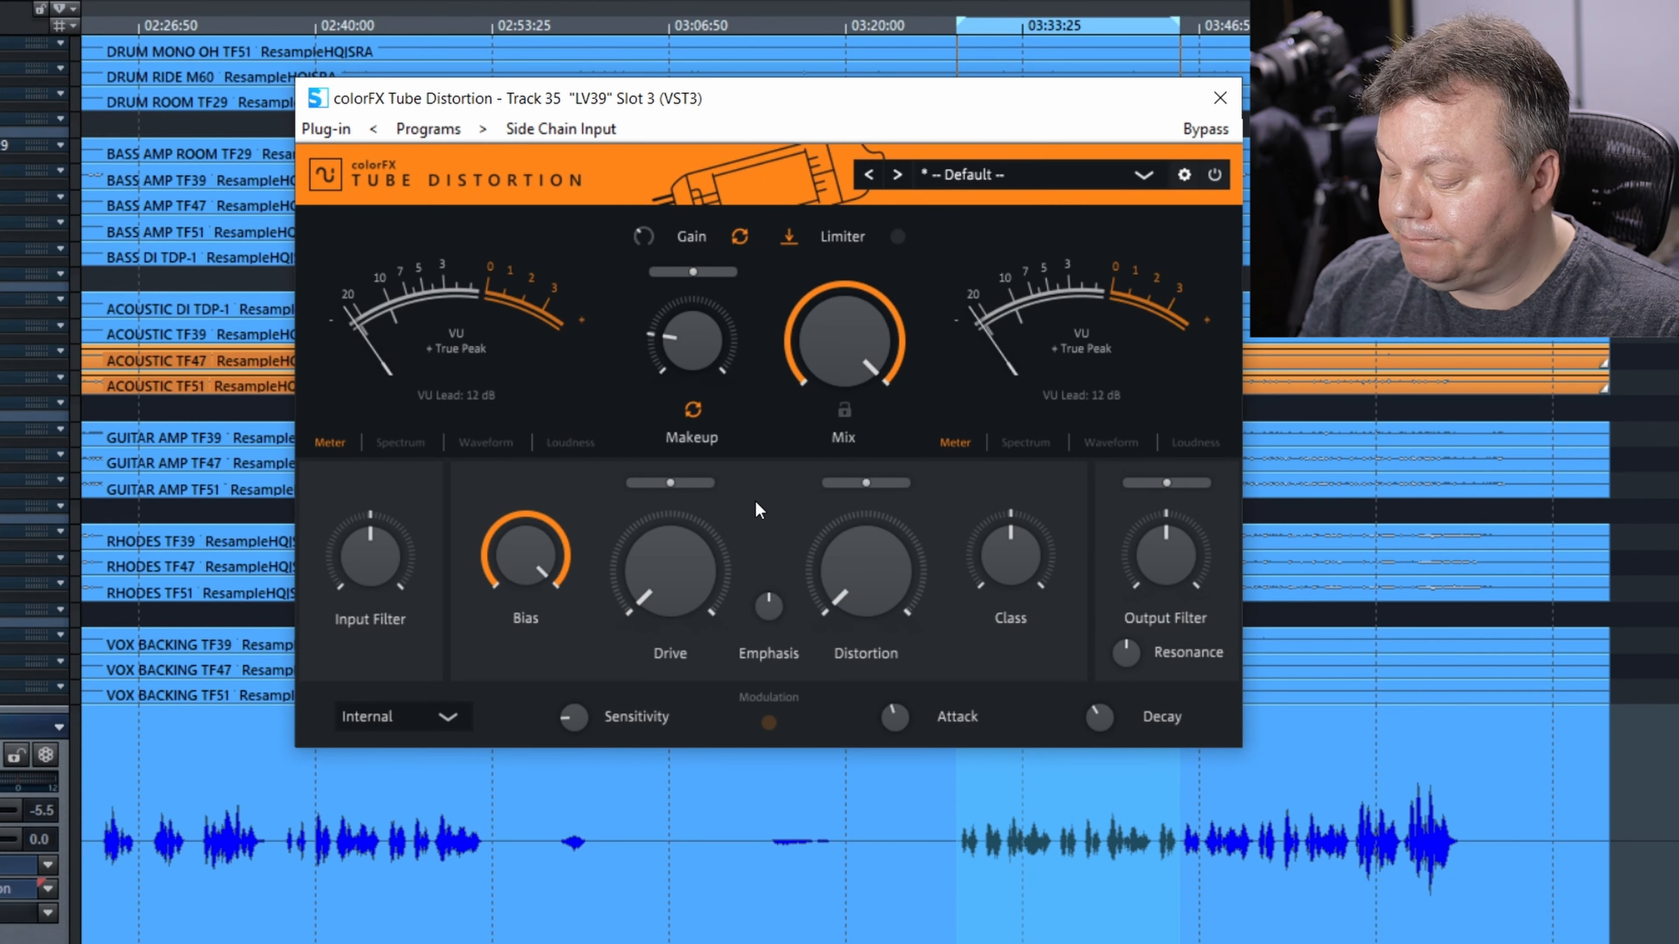
Step: With the vocal playing, raise Drive to about 38 %, lower Bias to 52 % and boost Emphasis to +7.3 dB
key(space)
drag(703, 626, 639, 474)
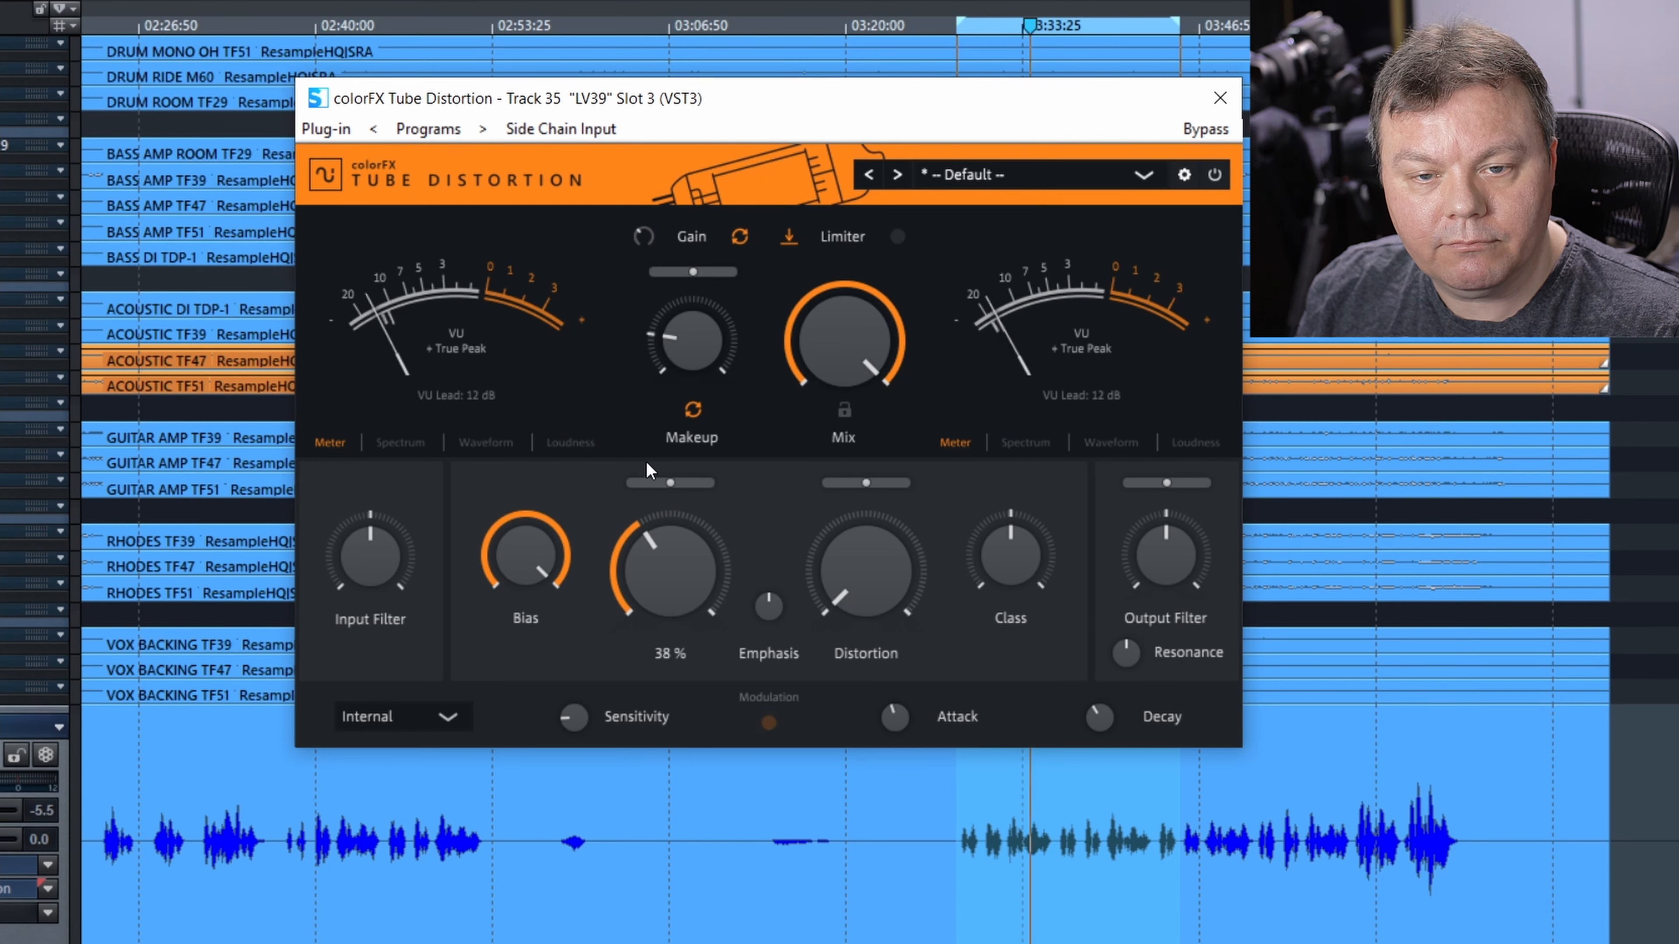
drag(507, 529, 503, 701)
drag(673, 618, 653, 580)
drag(766, 609, 777, 532)
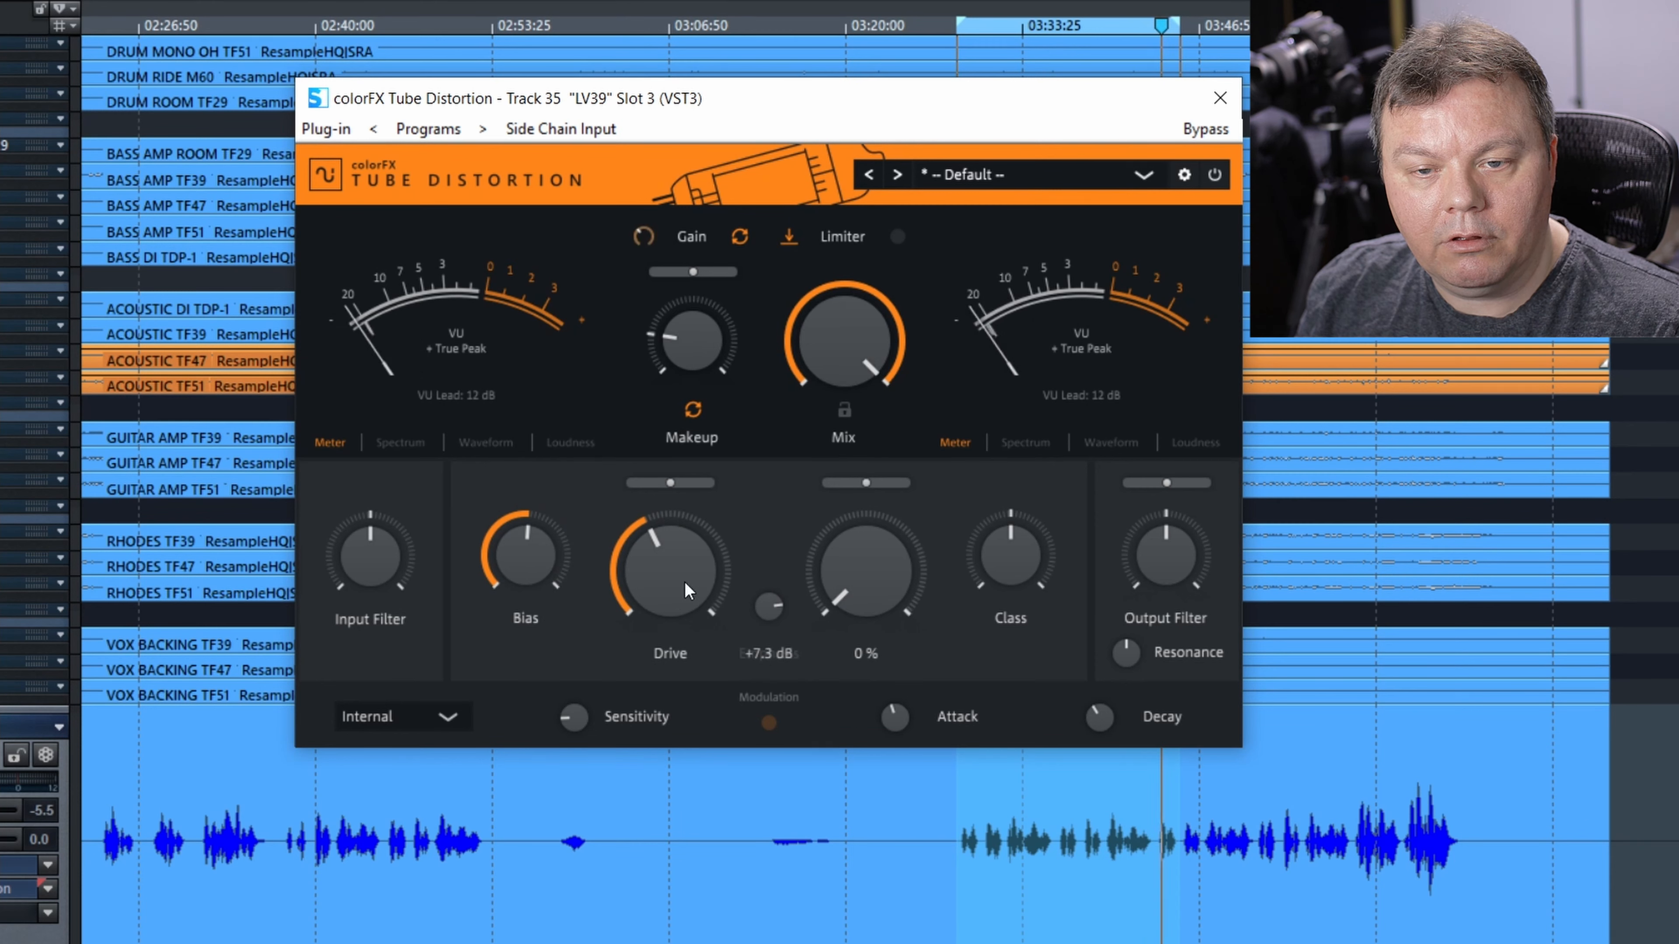
Step: Return Emphasis to its neutral position and raise Distortion to 61 % on the vocal
double_click(665, 584)
drag(645, 590, 636, 461)
drag(733, 638, 689, 614)
drag(877, 610, 854, 401)
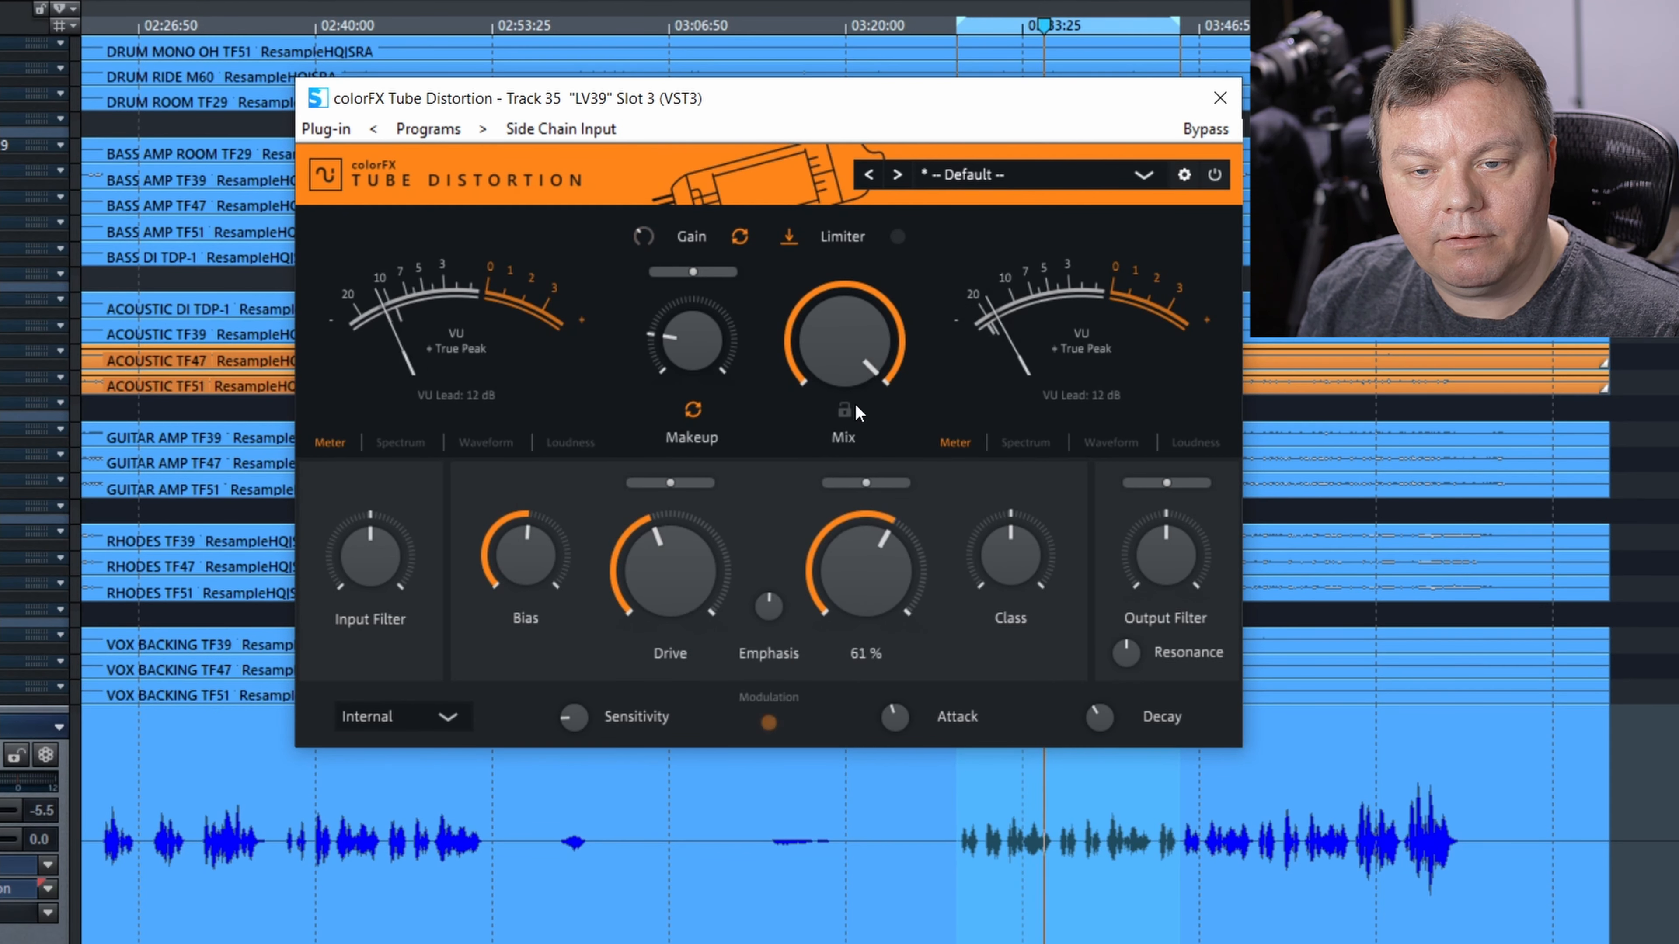
Step: Set Drive to 42 % and automatically match the makeup gain to the input loudness
mouse_move(646, 588)
mouse_down()
mouse_move(640, 540)
mouse_move(630, 581)
mouse_up()
click(693, 410)
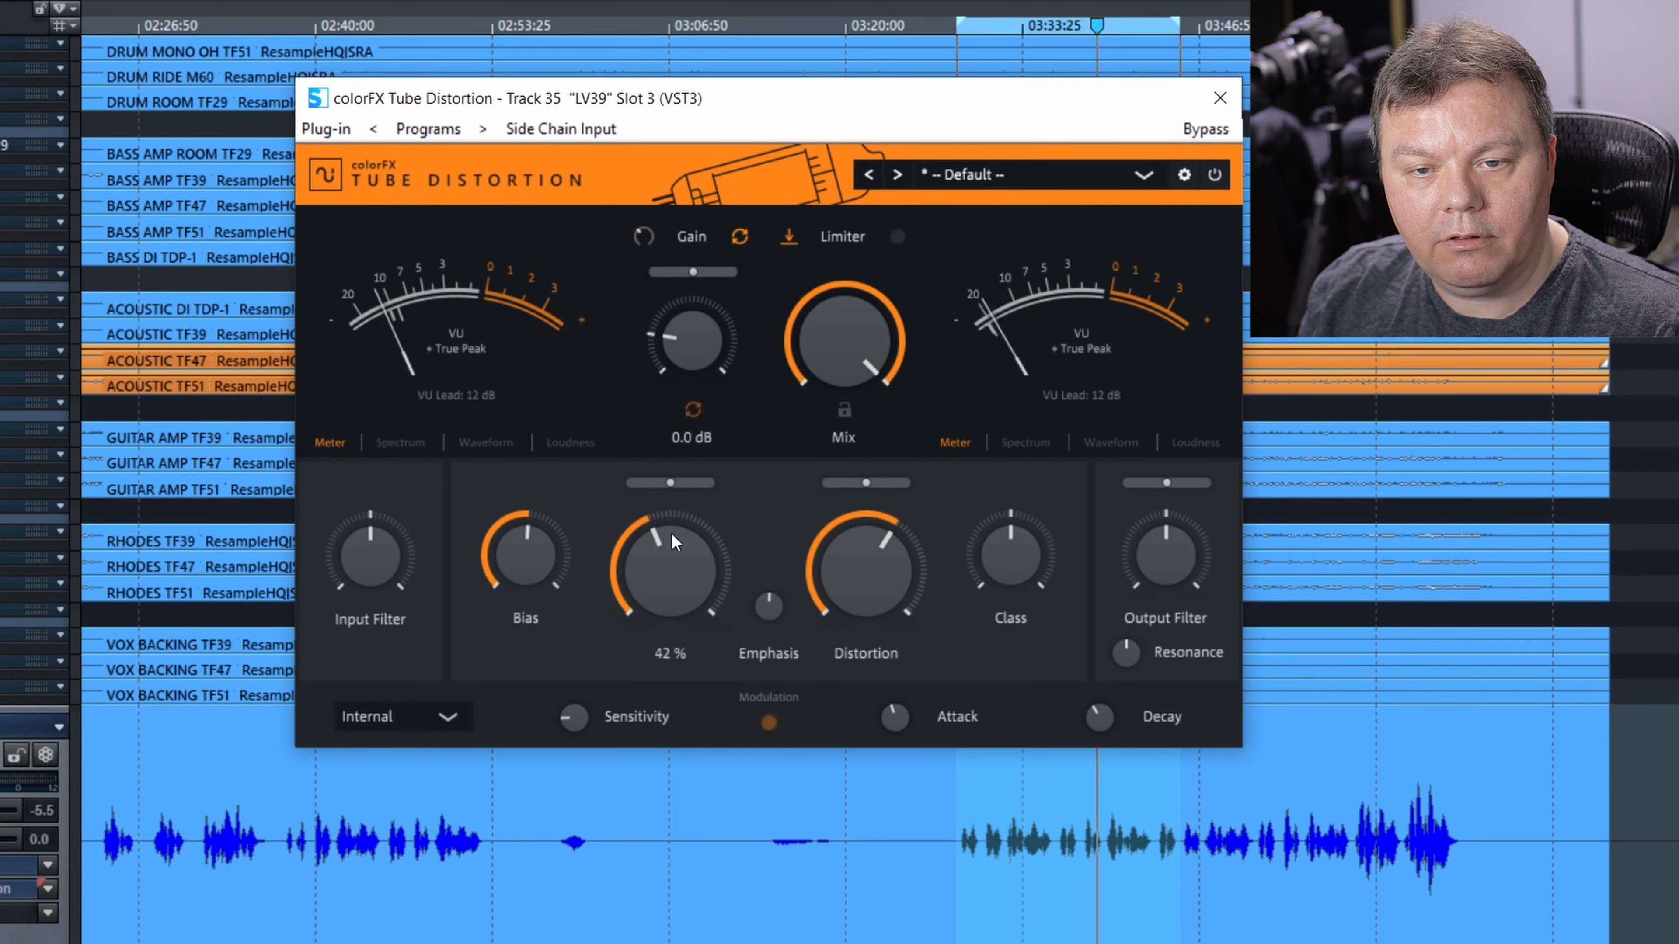
mouse_move(661, 591)
mouse_down()
mouse_move(662, 559)
mouse_move(655, 582)
mouse_up()
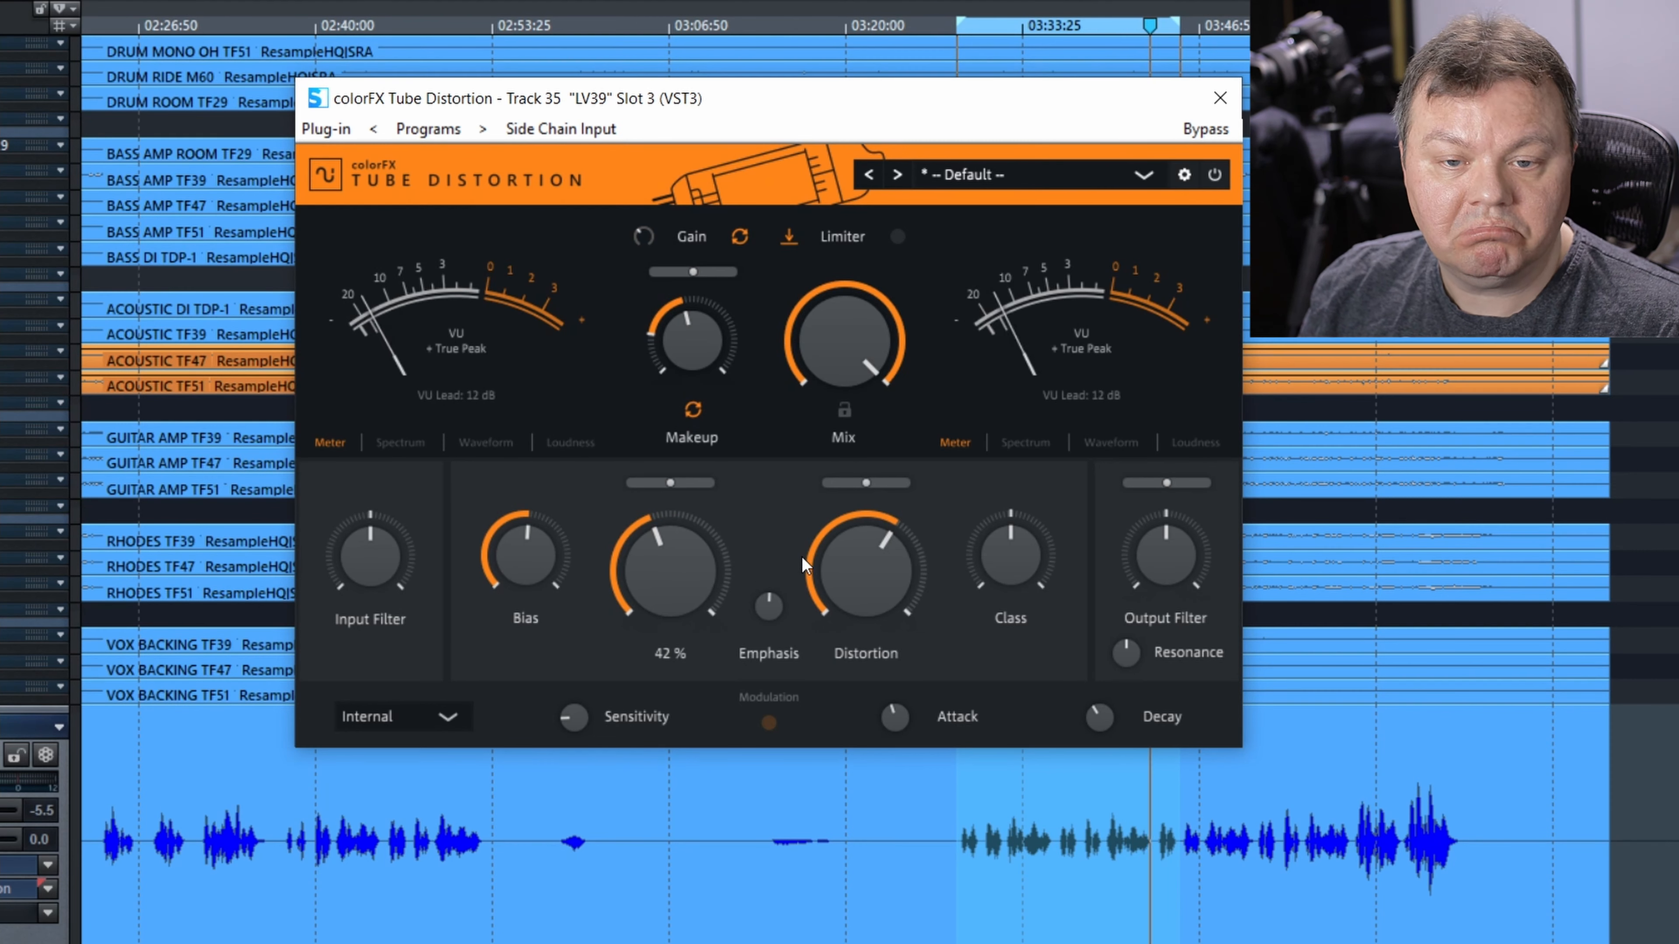
Step: Turn Distortion down to zero and try Class at AB 100 % before moving it to the opposite extreme, keeping Mix at 100 %
drag(853, 588, 814, 754)
drag(1017, 533, 970, 656)
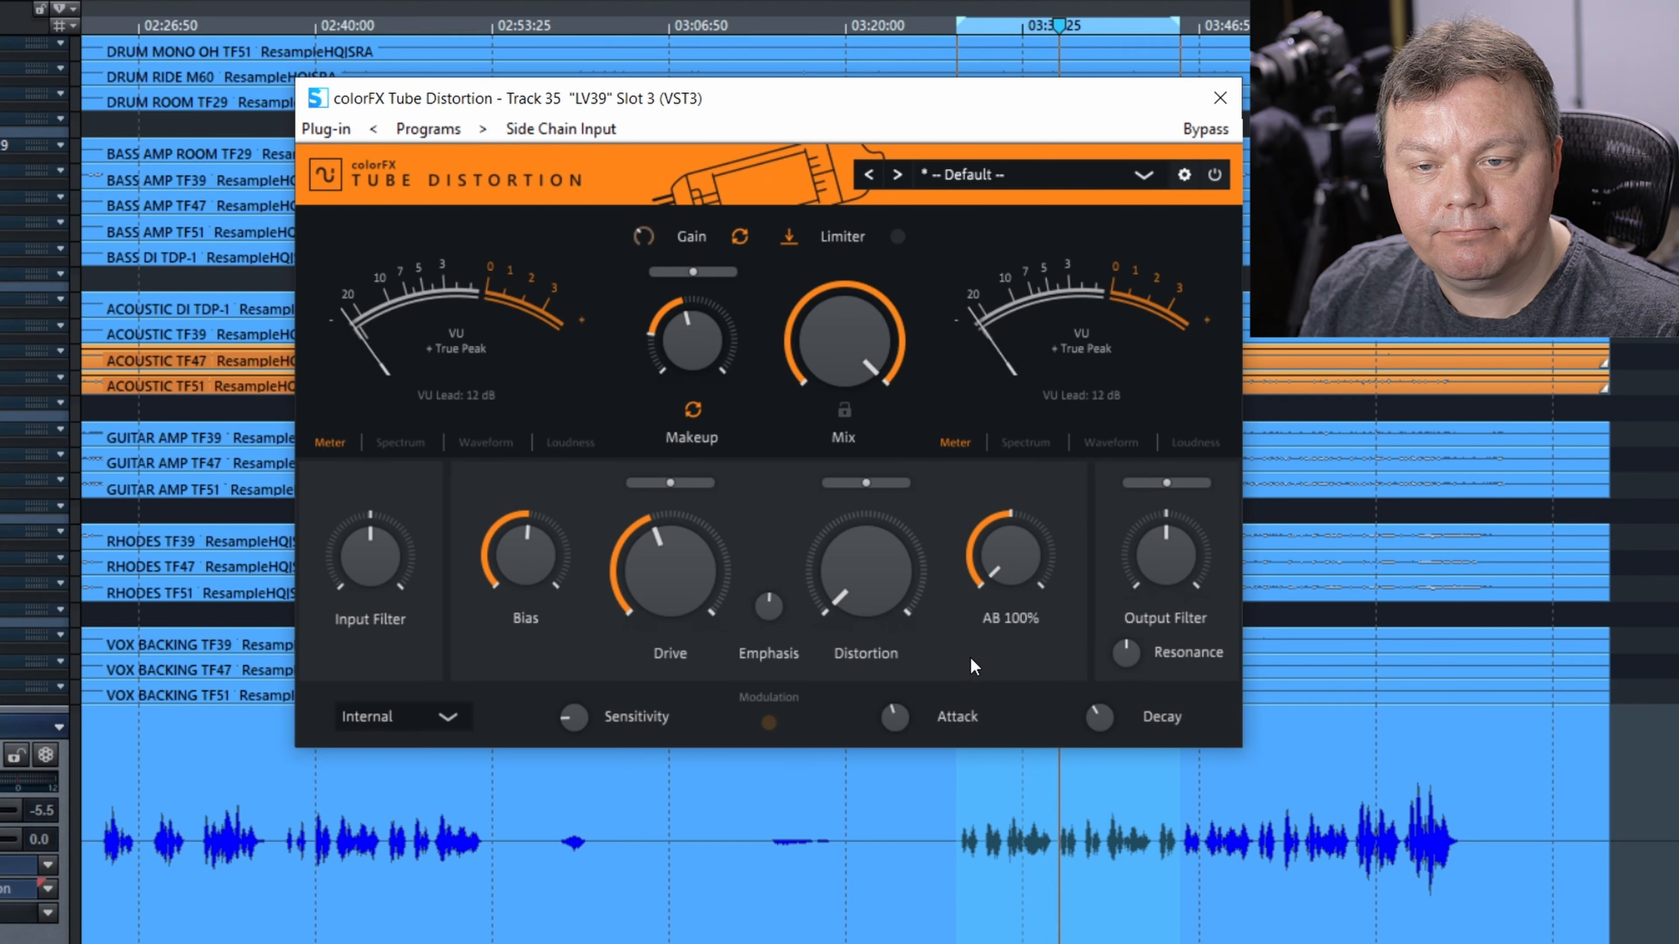
drag(970, 657, 1000, 314)
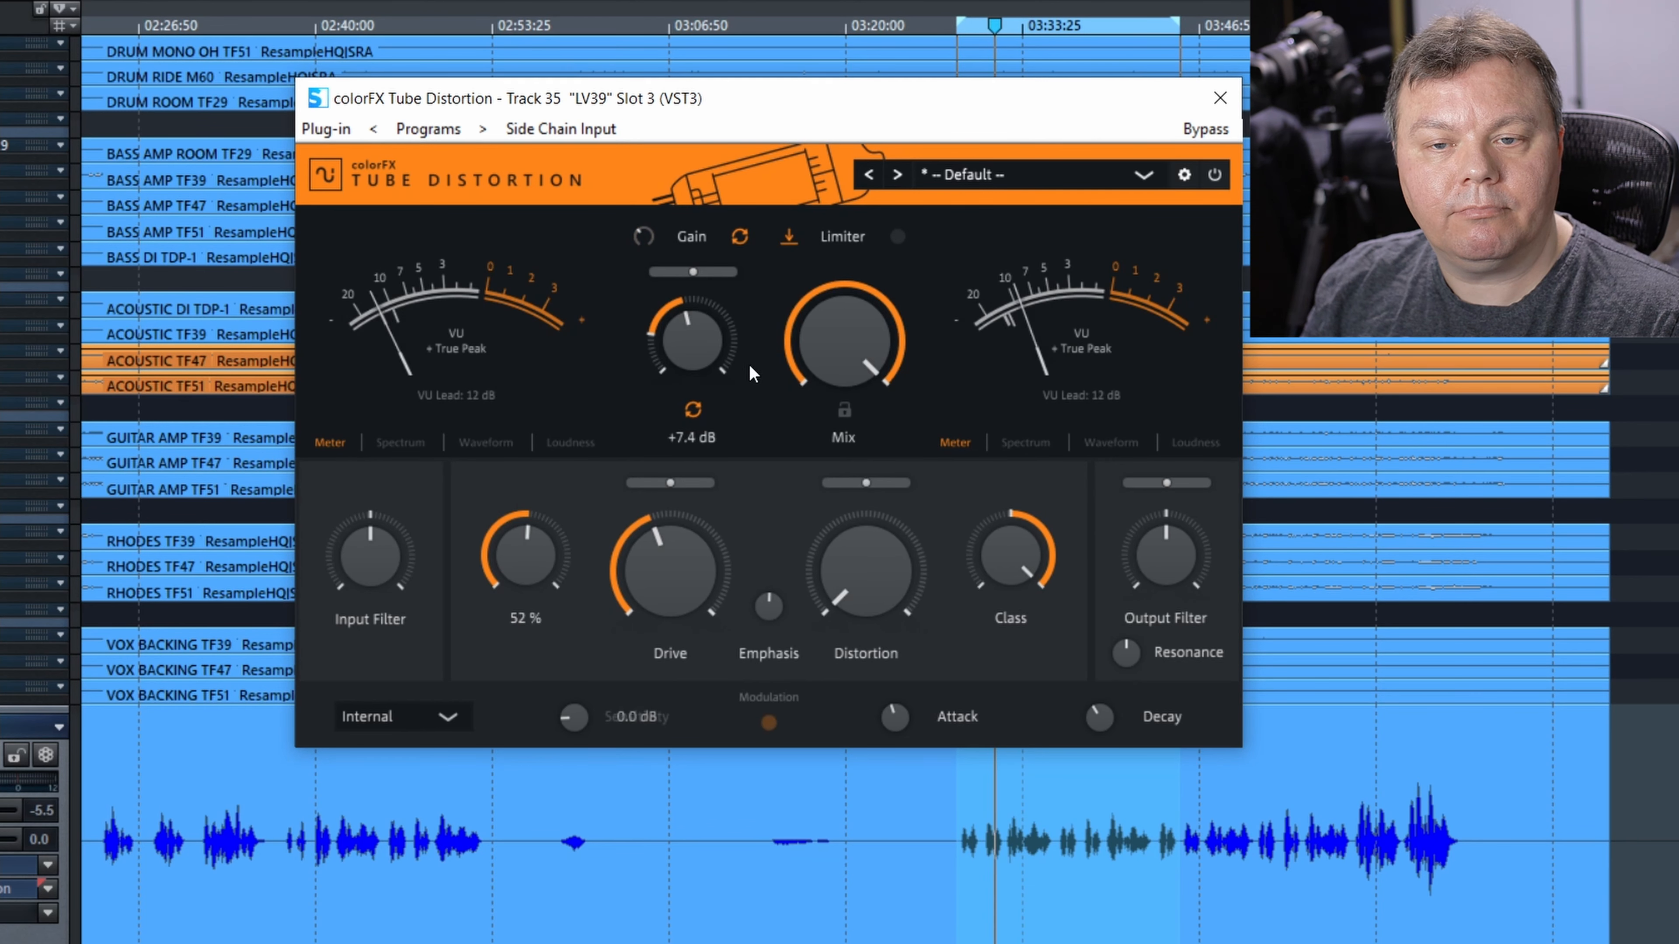
mouse_move(815, 337)
mouse_down()
mouse_move(784, 496)
mouse_move(809, 316)
mouse_up()
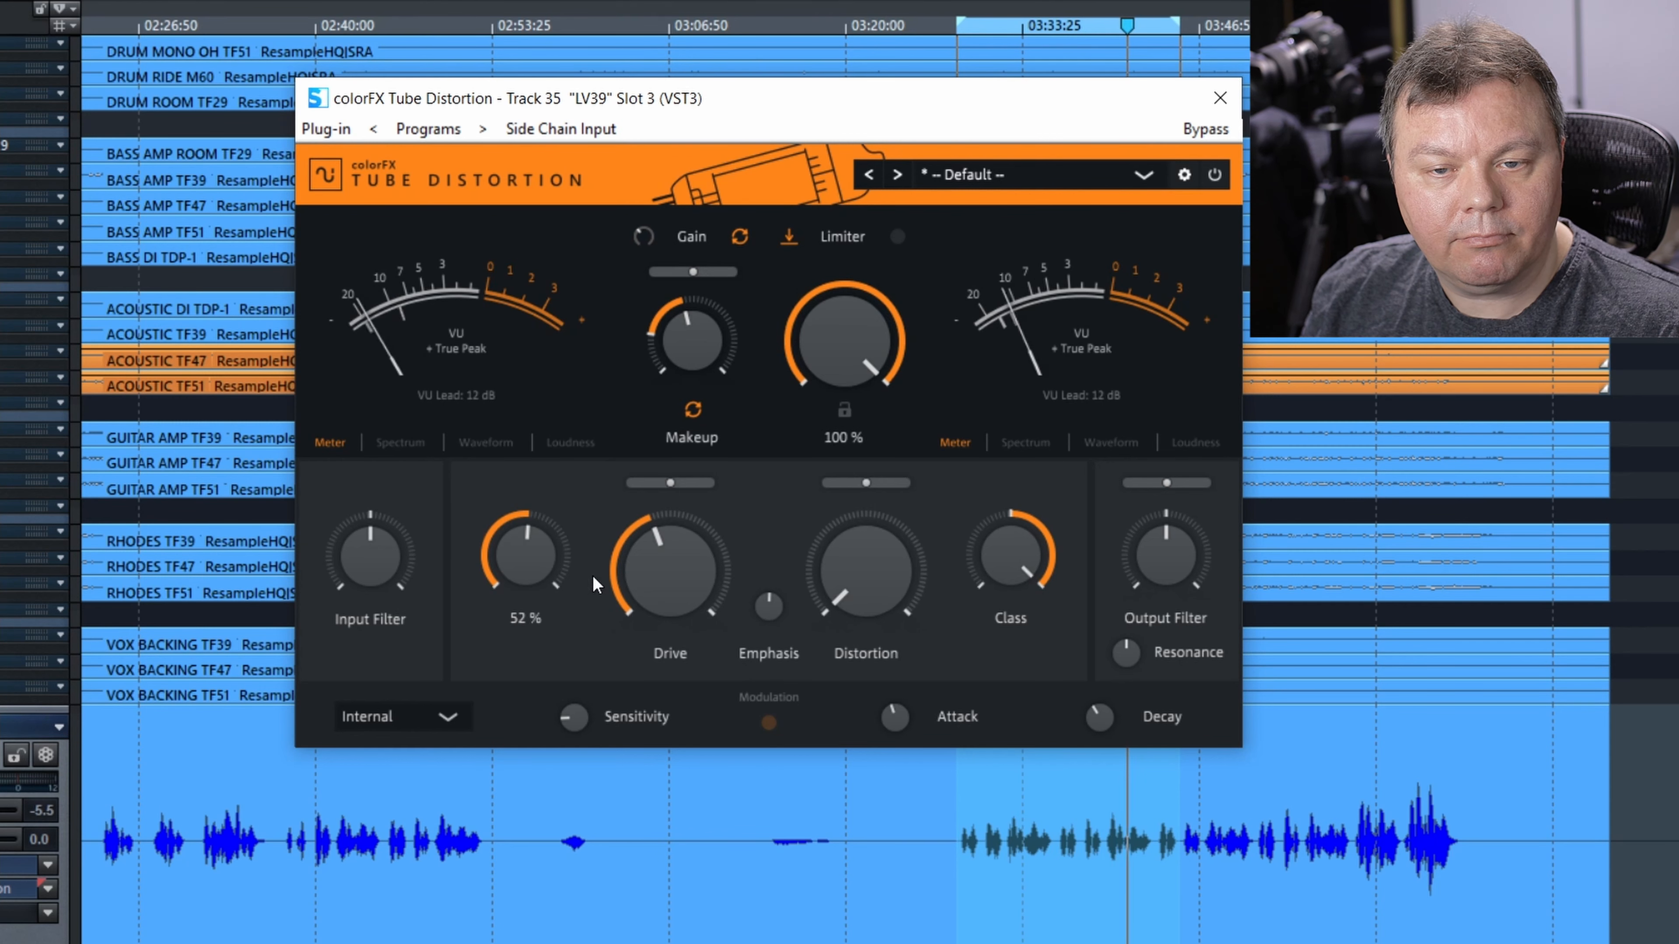
Step: Push Drive to 100 % with the makeup gain rematched, and pull Drive back down
drag(638, 573, 656, 403)
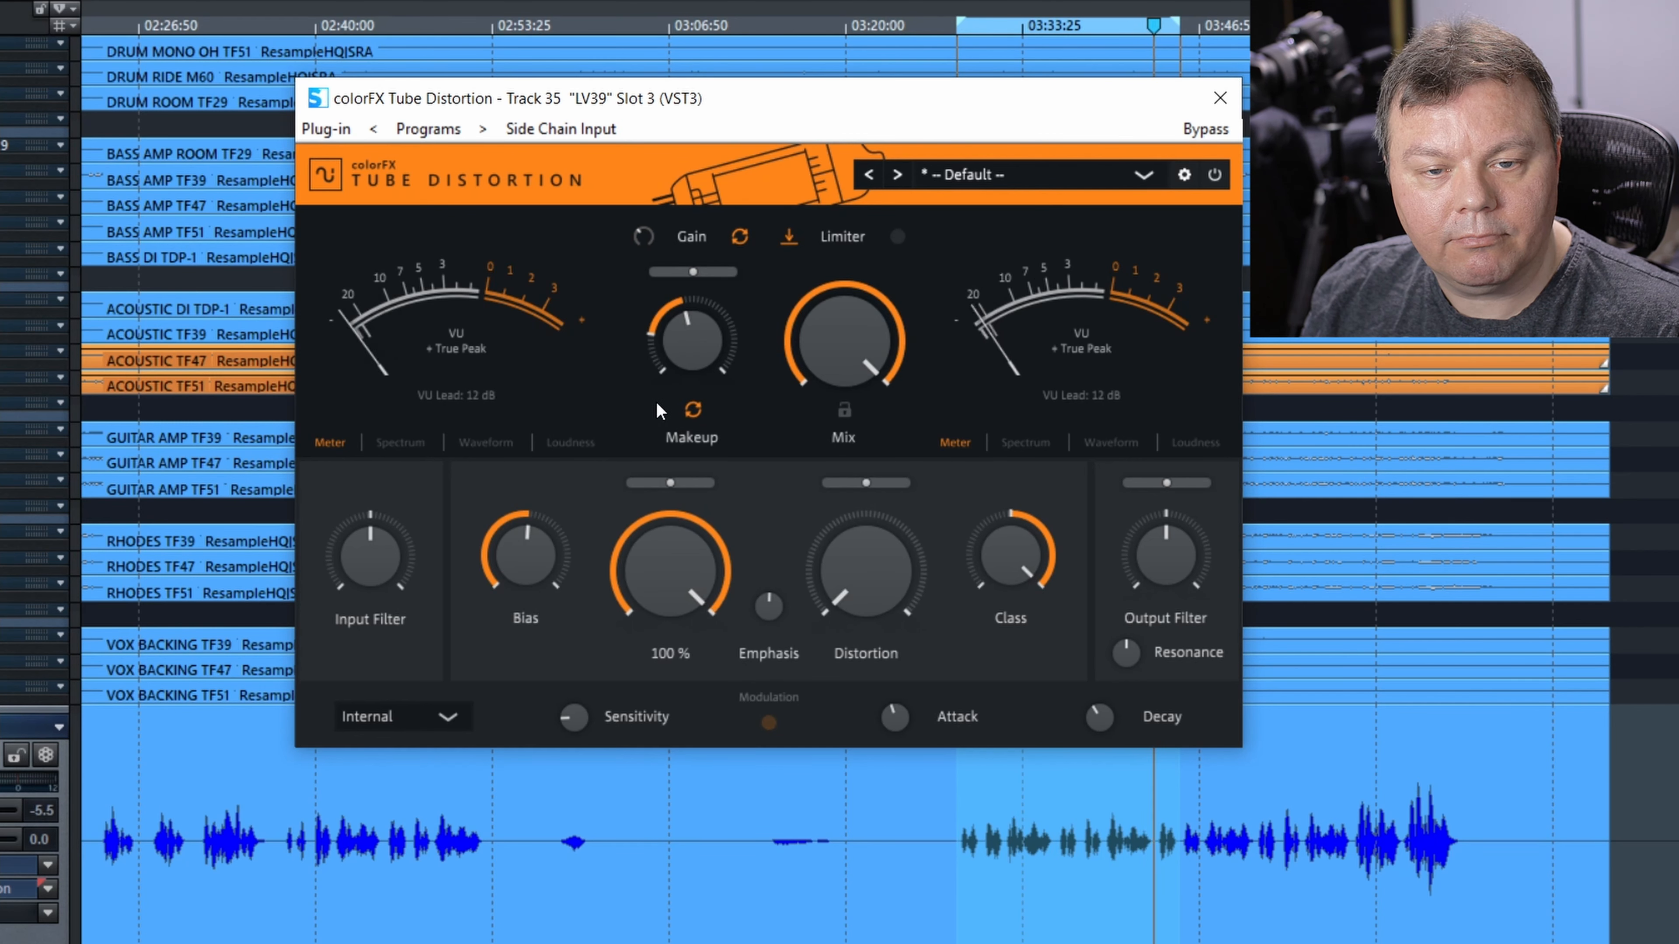
mouse_move(682, 447)
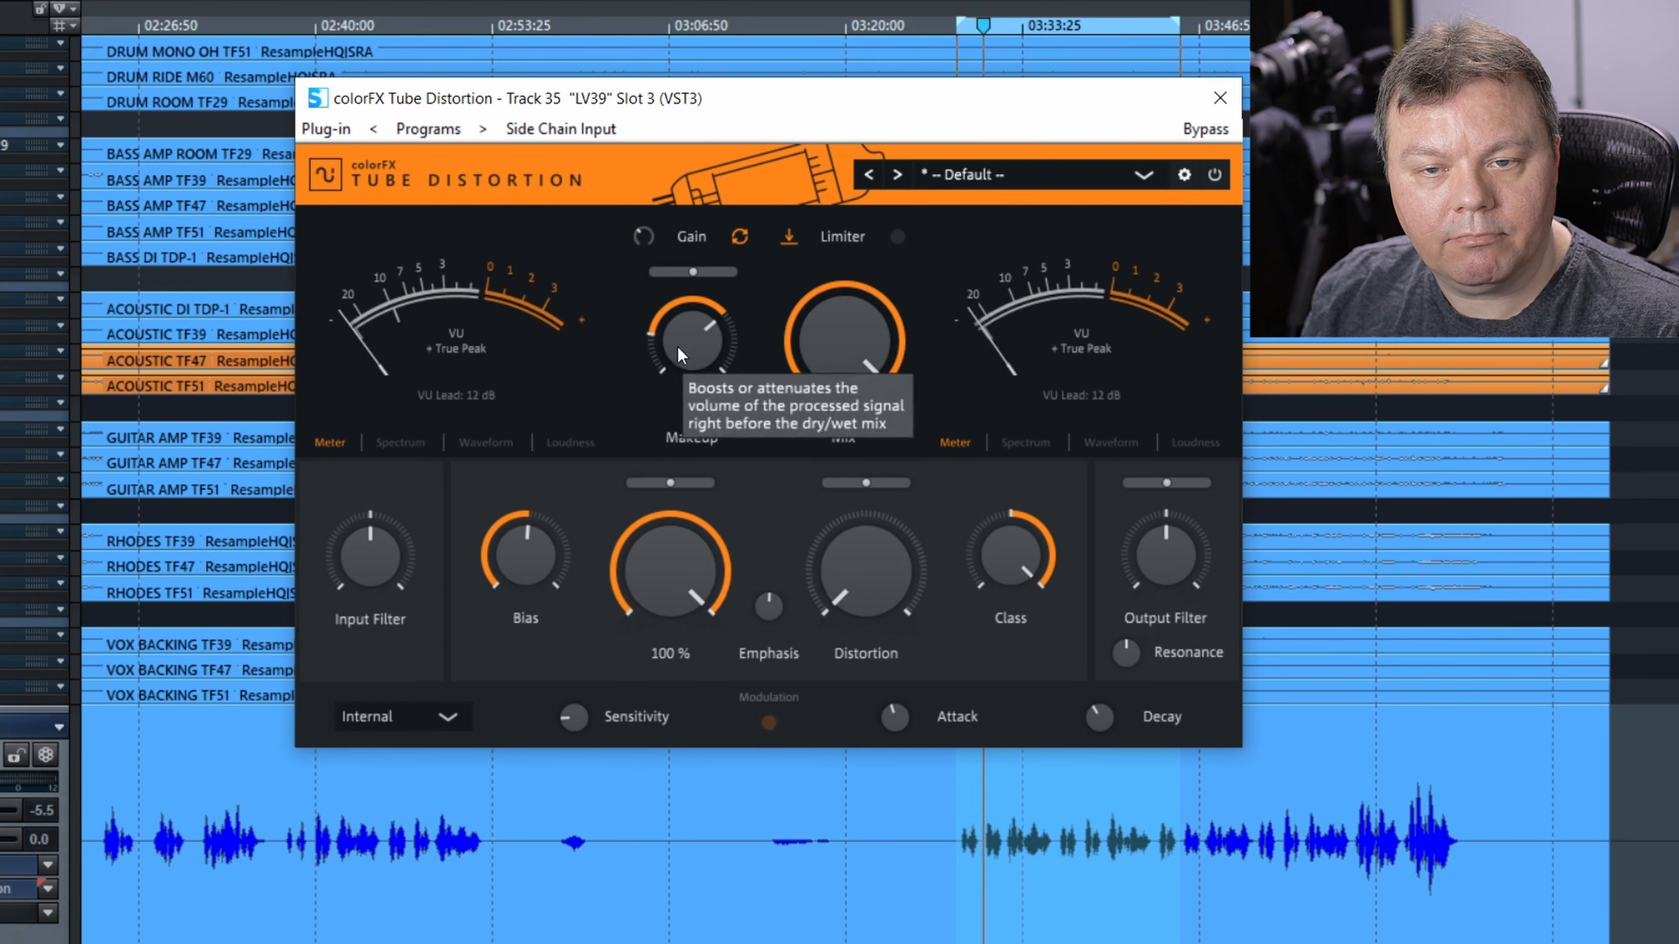
drag(642, 579, 635, 817)
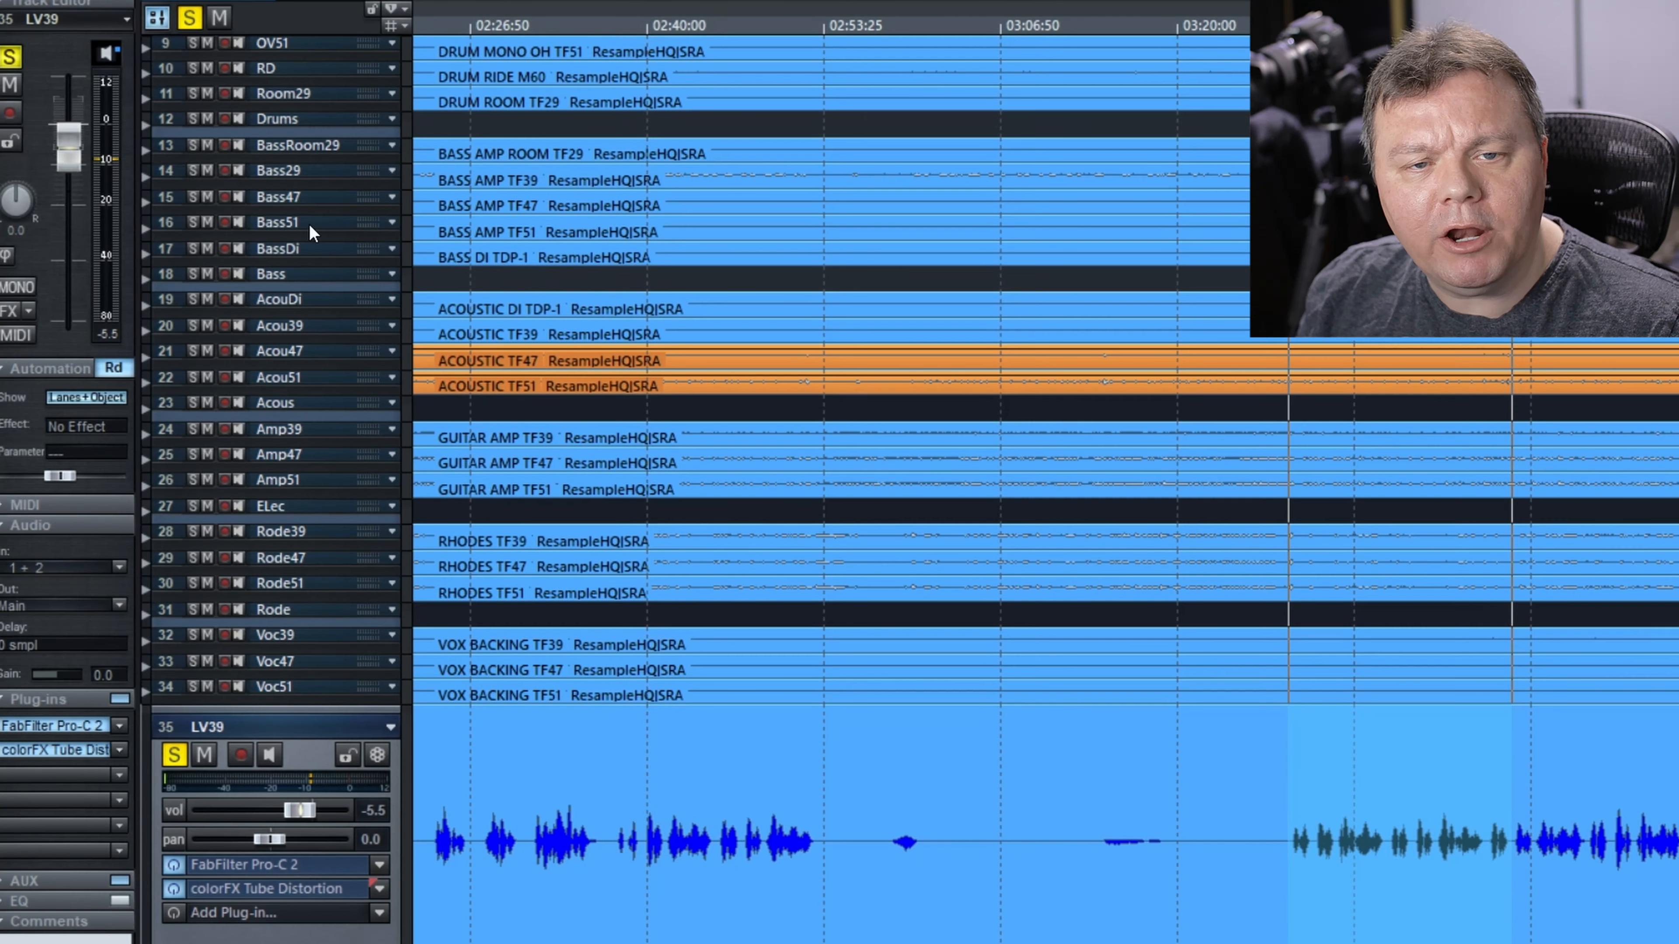
Step: Enlarge the BassDi track until its plug-in slots show, and solo it instead of LV39
drag(331, 265, 332, 386)
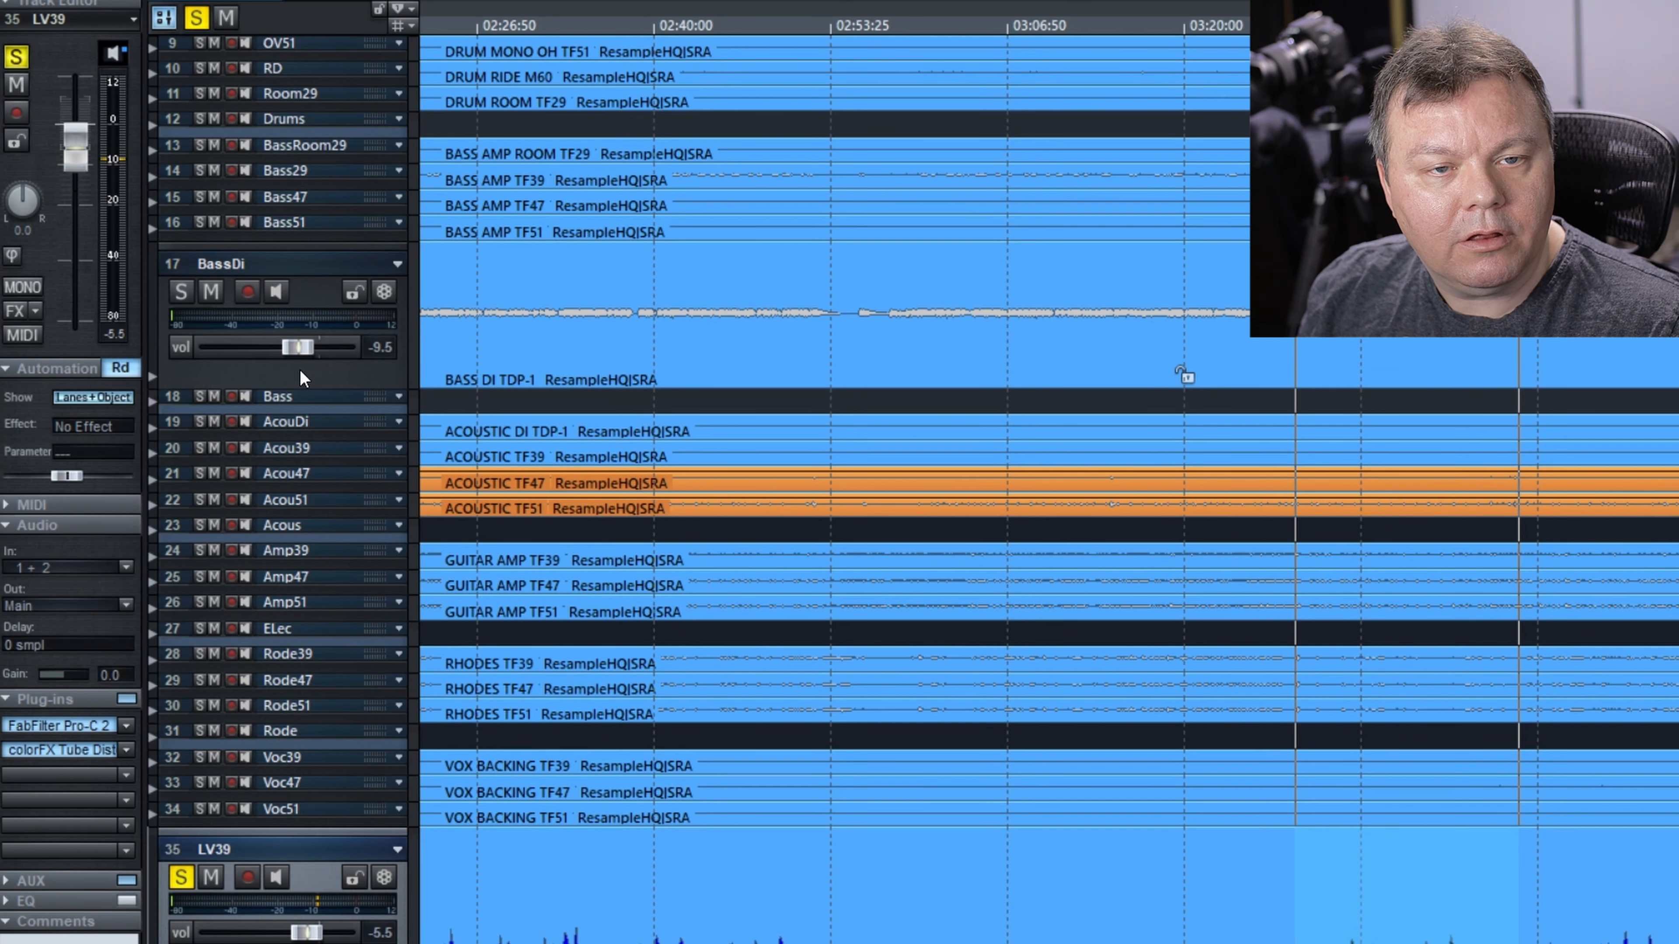
click(183, 292)
click(186, 886)
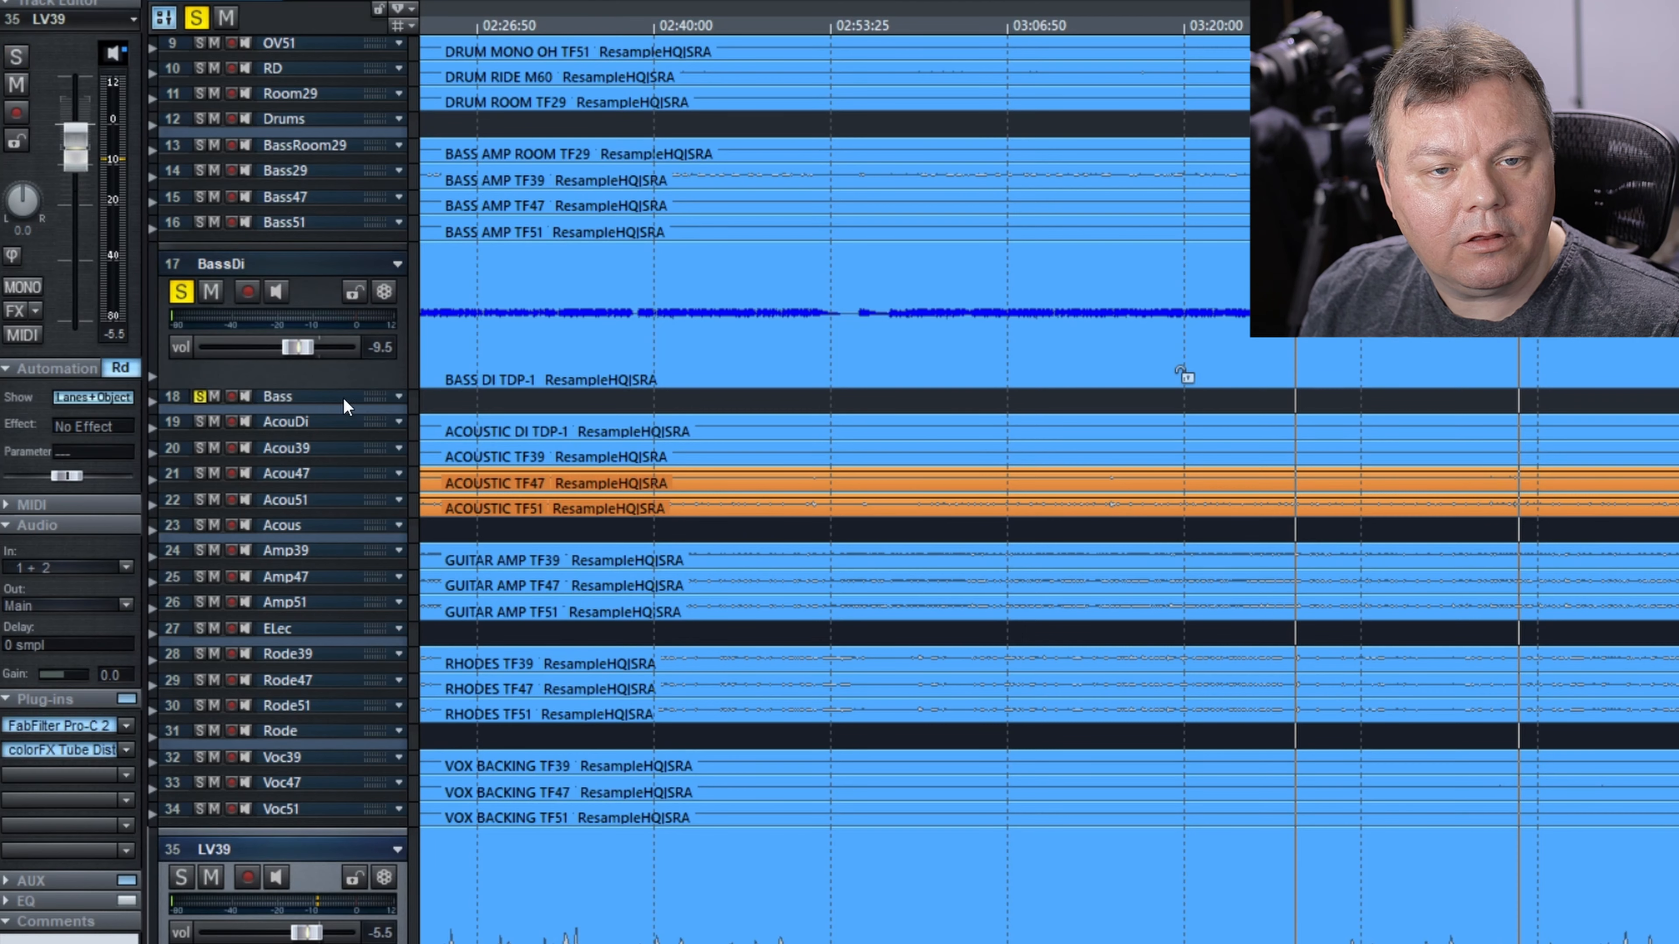
drag(335, 384, 336, 507)
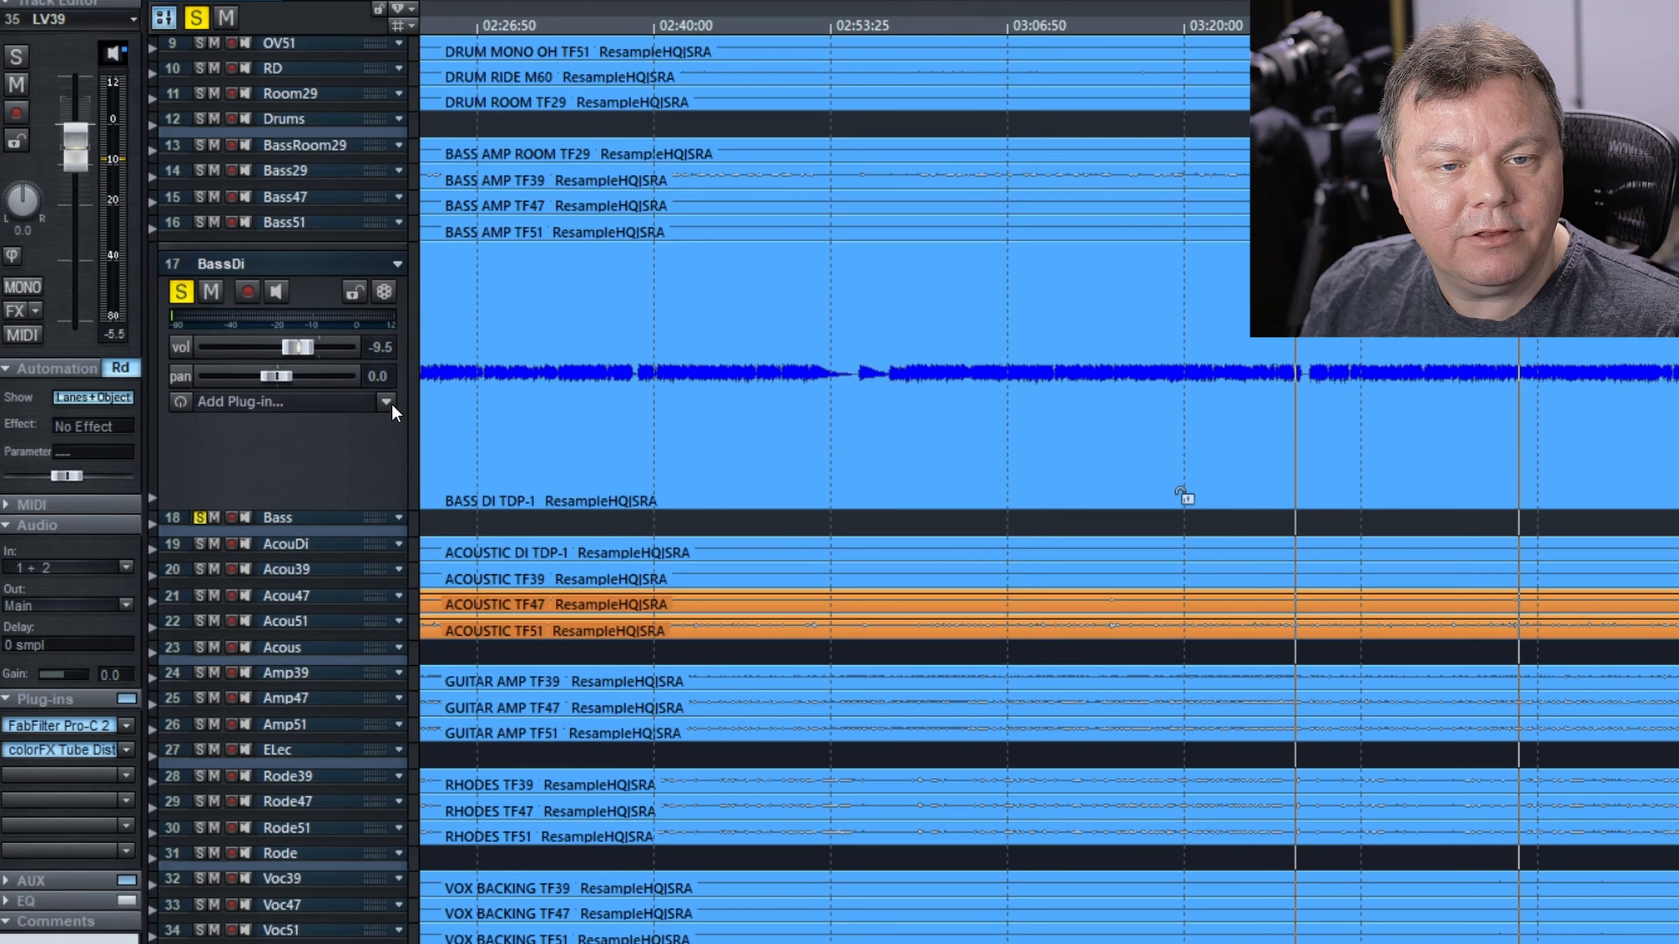
Step: Insert the recently used colorFX Tube Distortion on the BassDi track
click(386, 400)
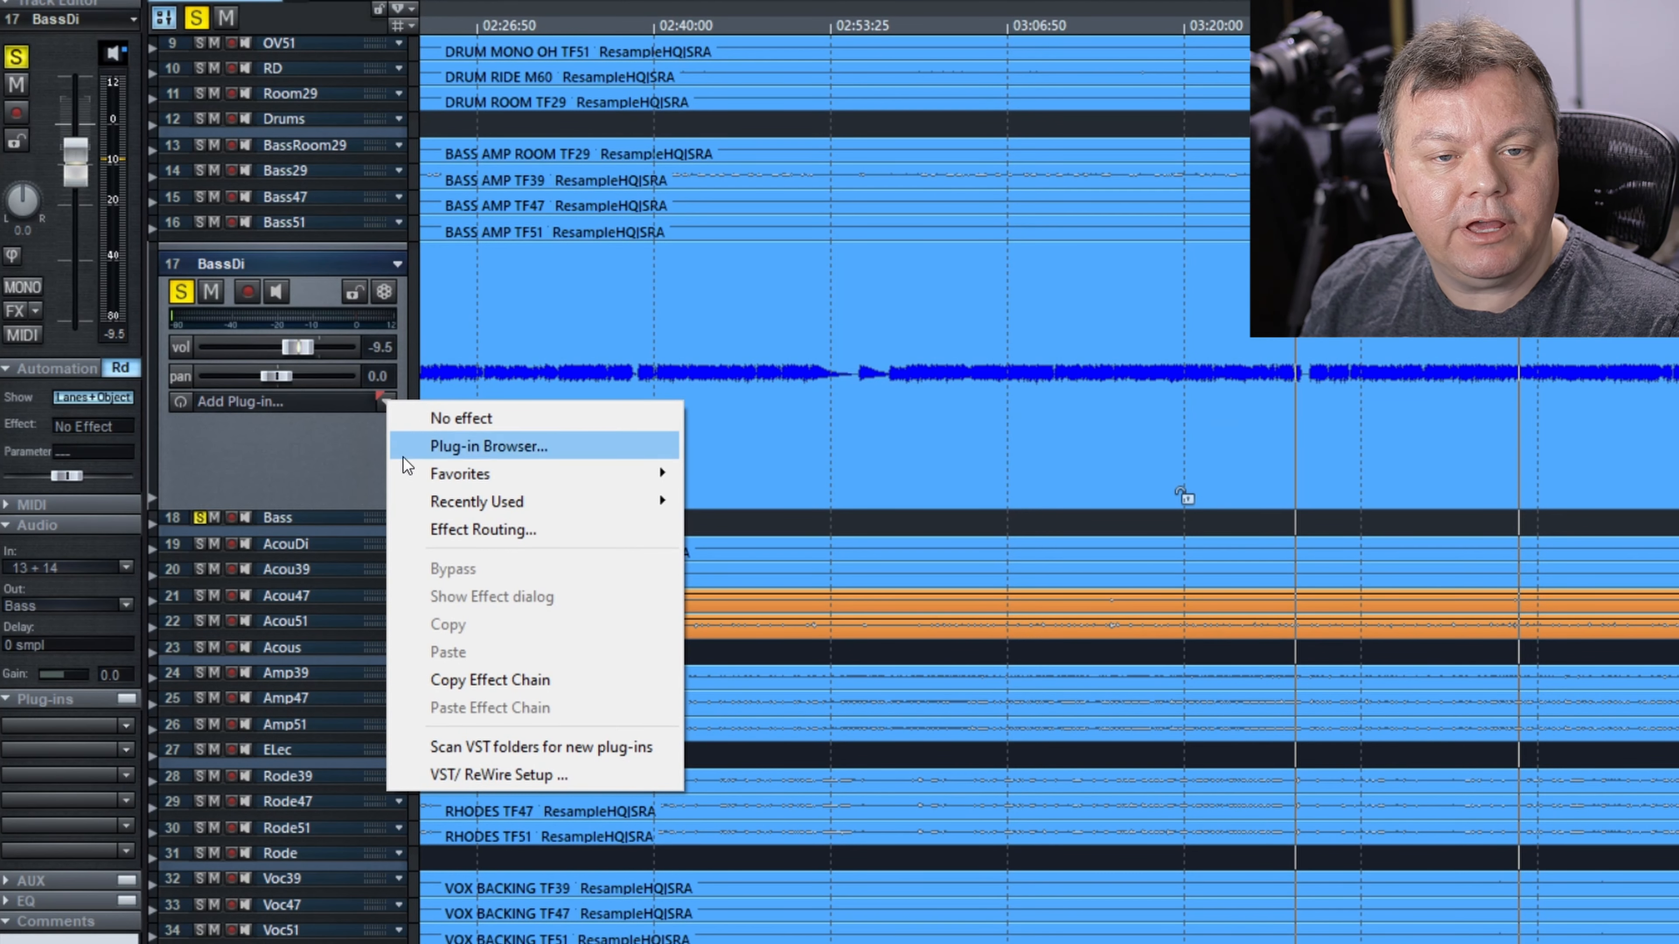
mouse_move(477, 469)
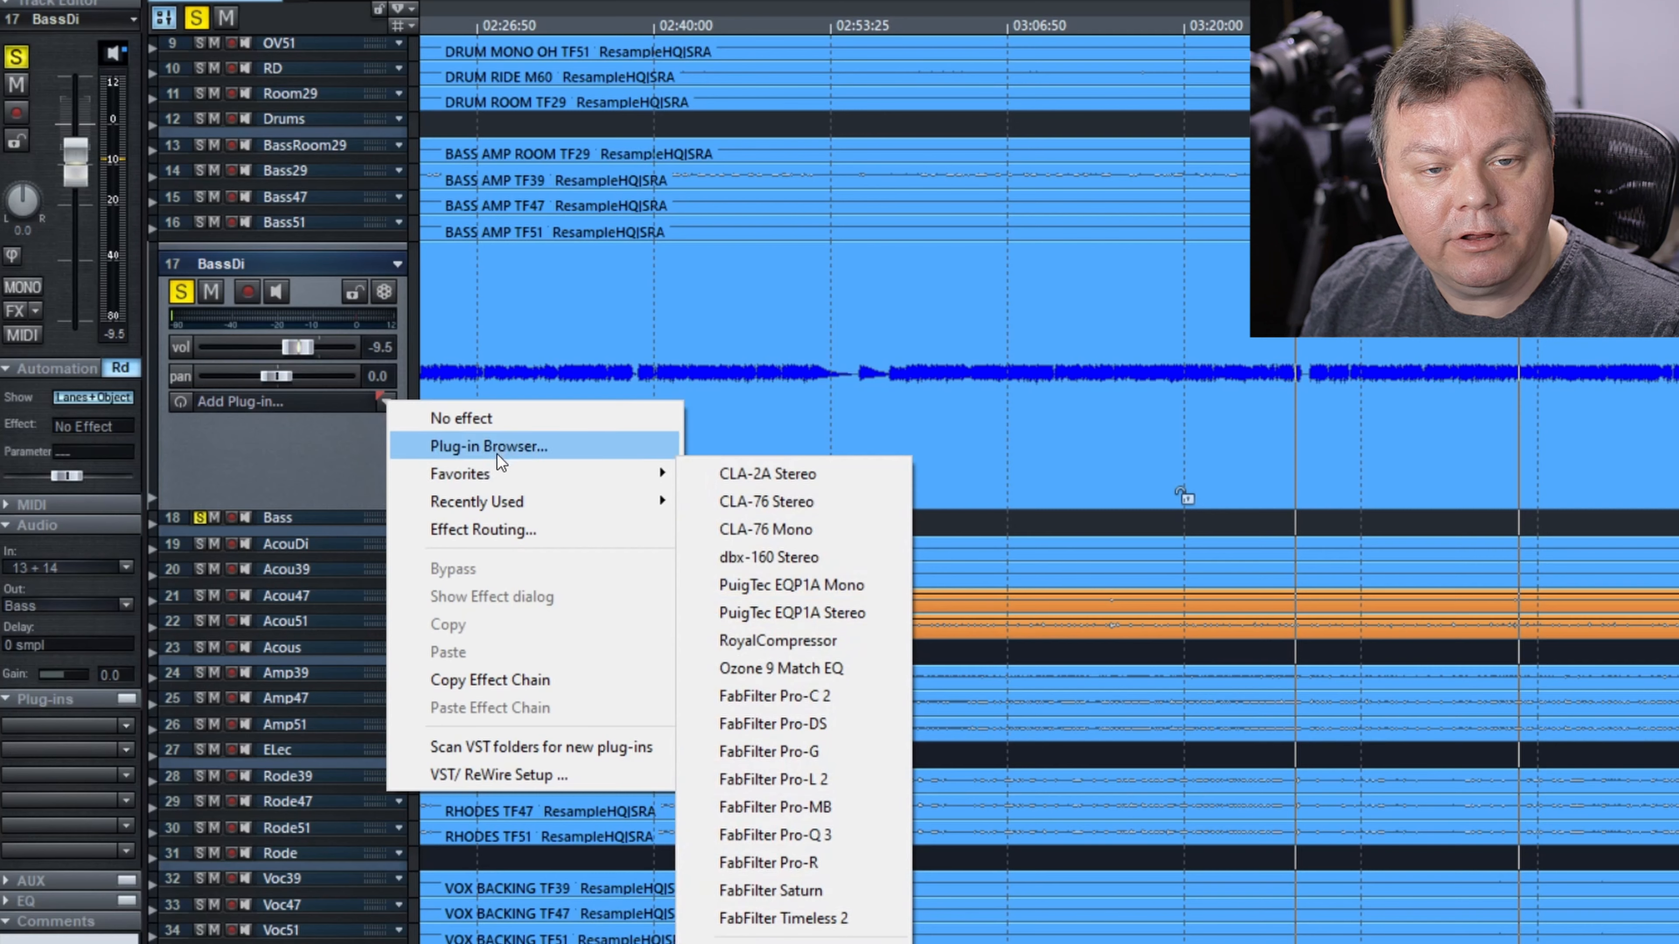
mouse_move(519, 507)
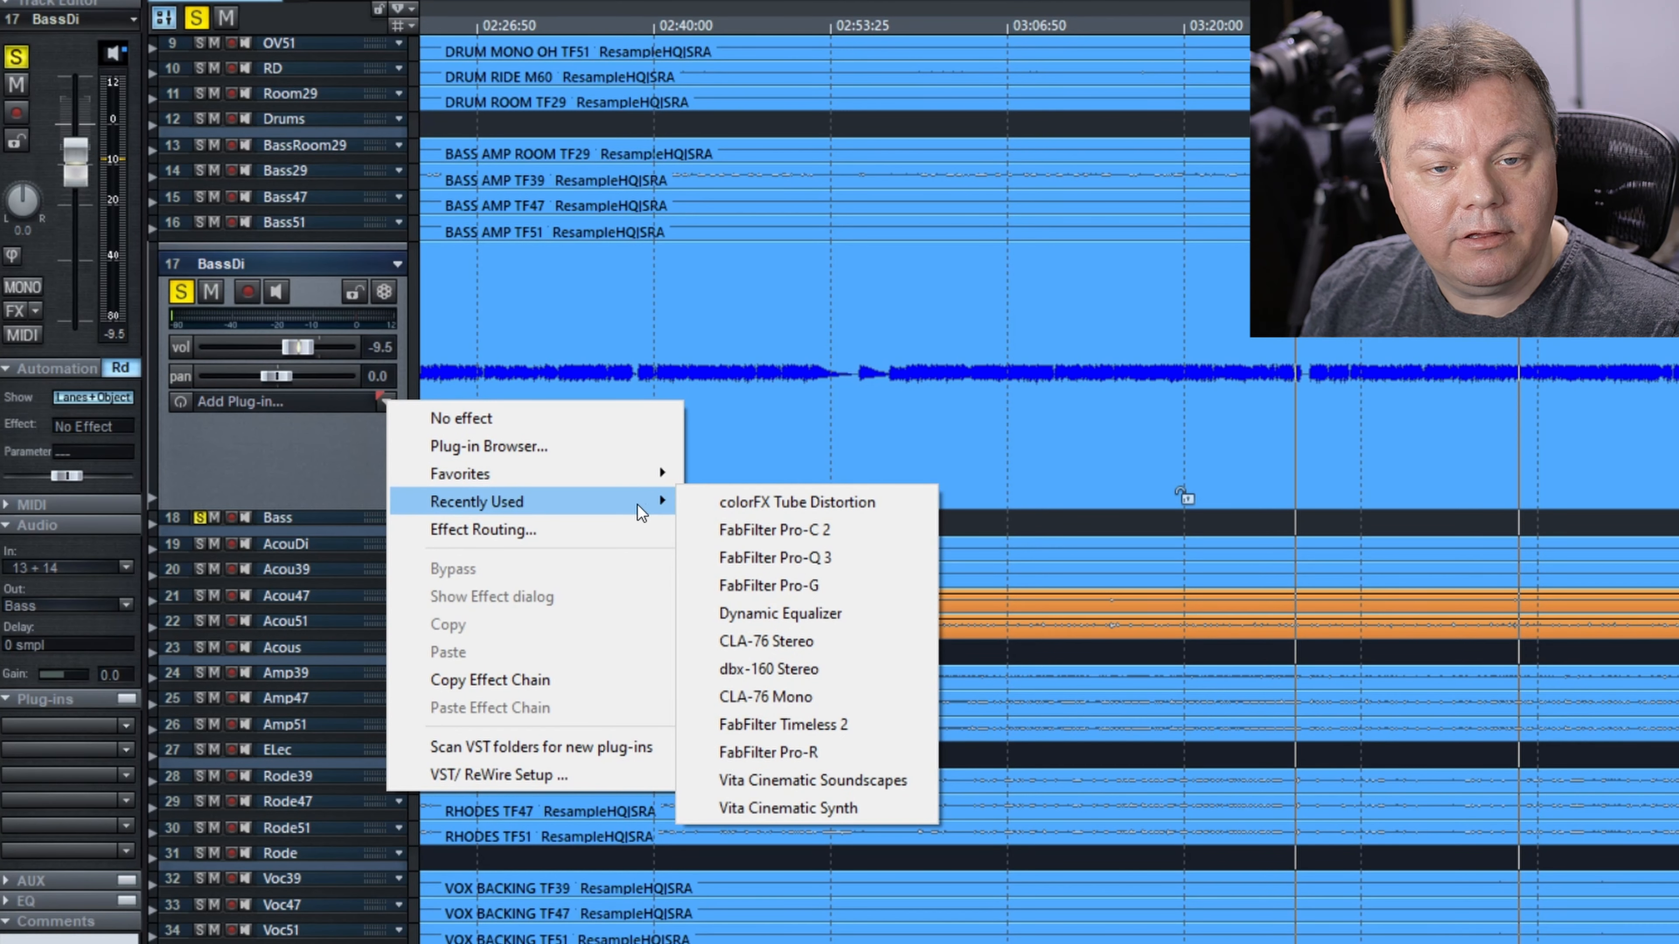
click(867, 501)
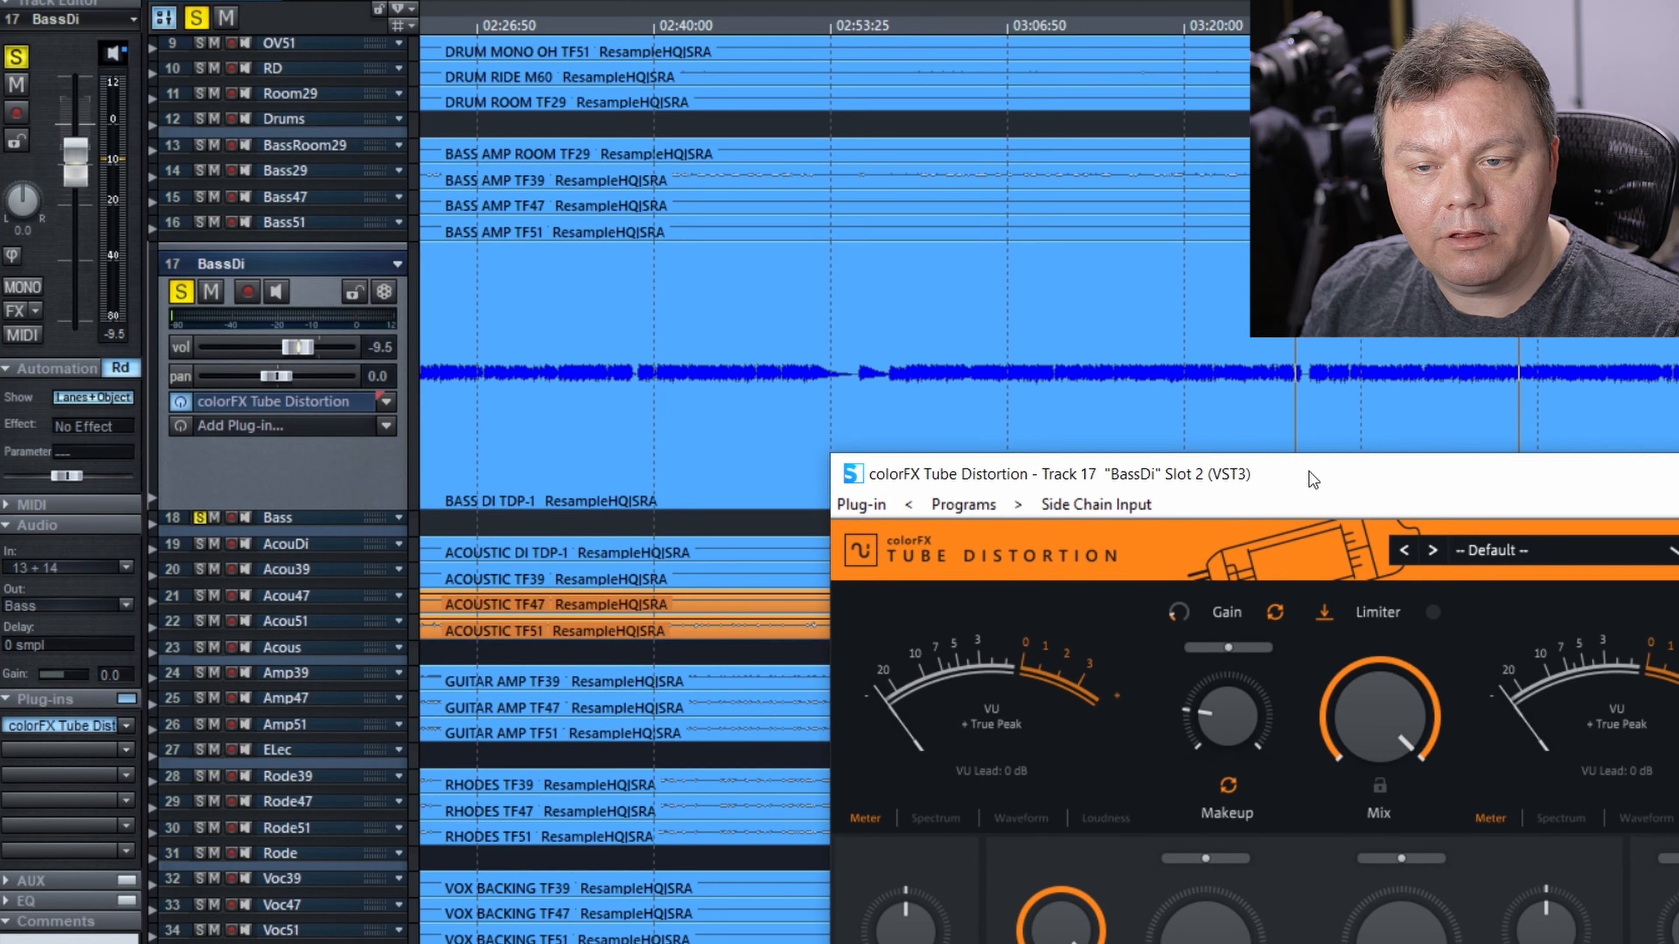
Step: Play the bass passage and automatically adjust the Tube Distortion's input gain to it
key(space)
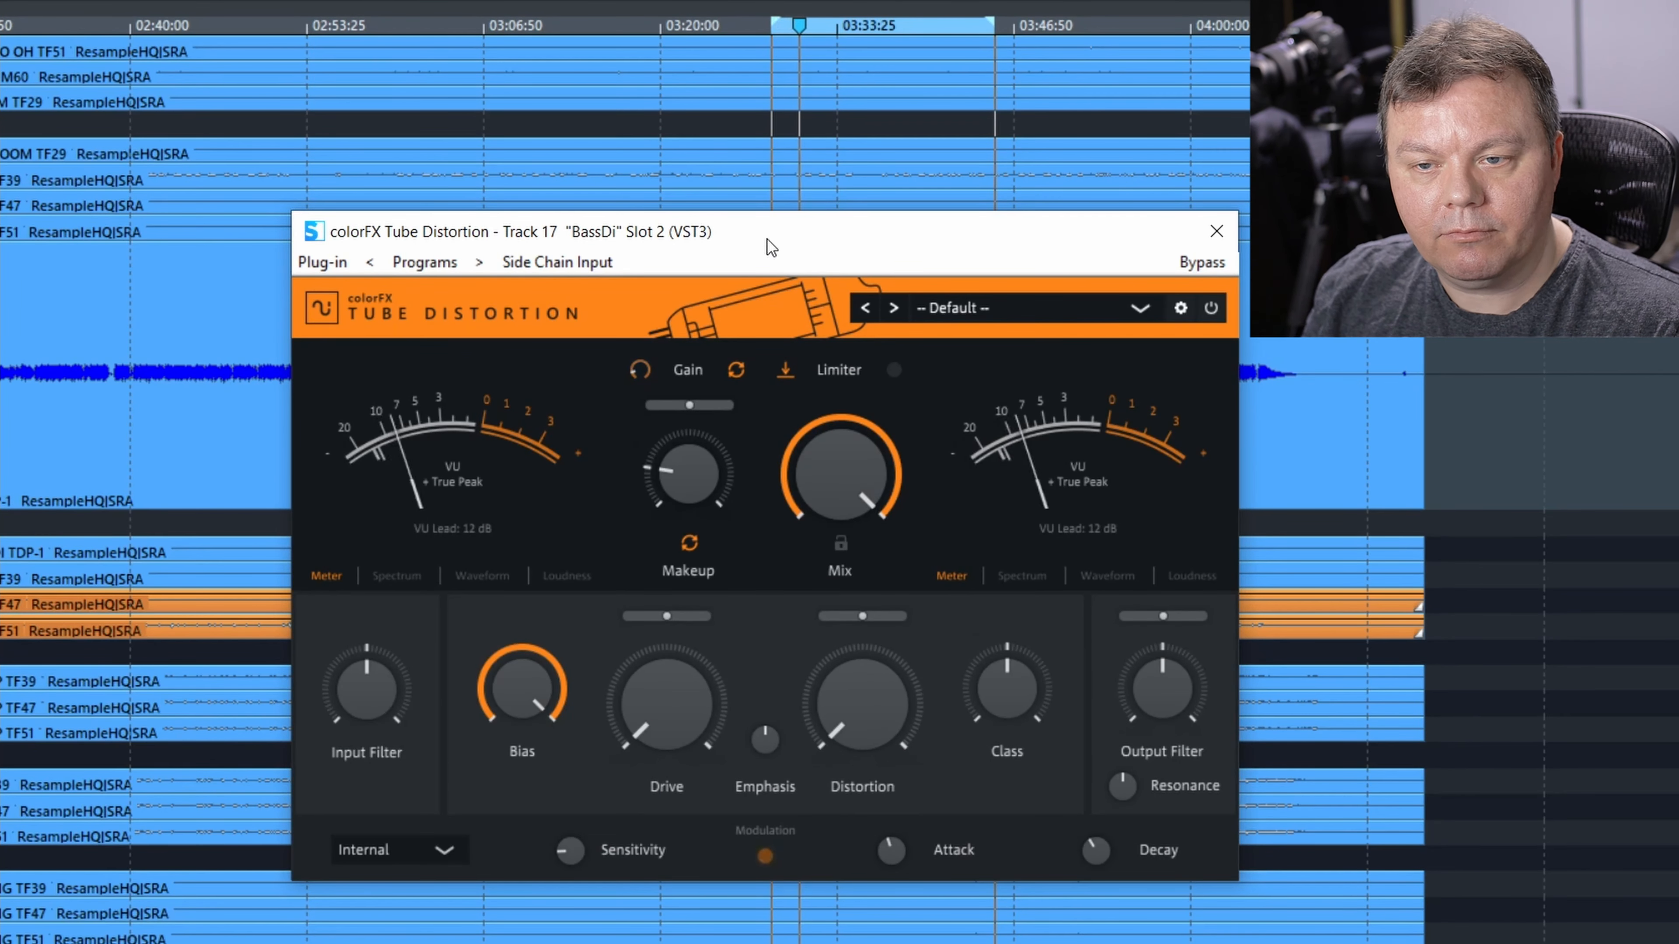
click(734, 370)
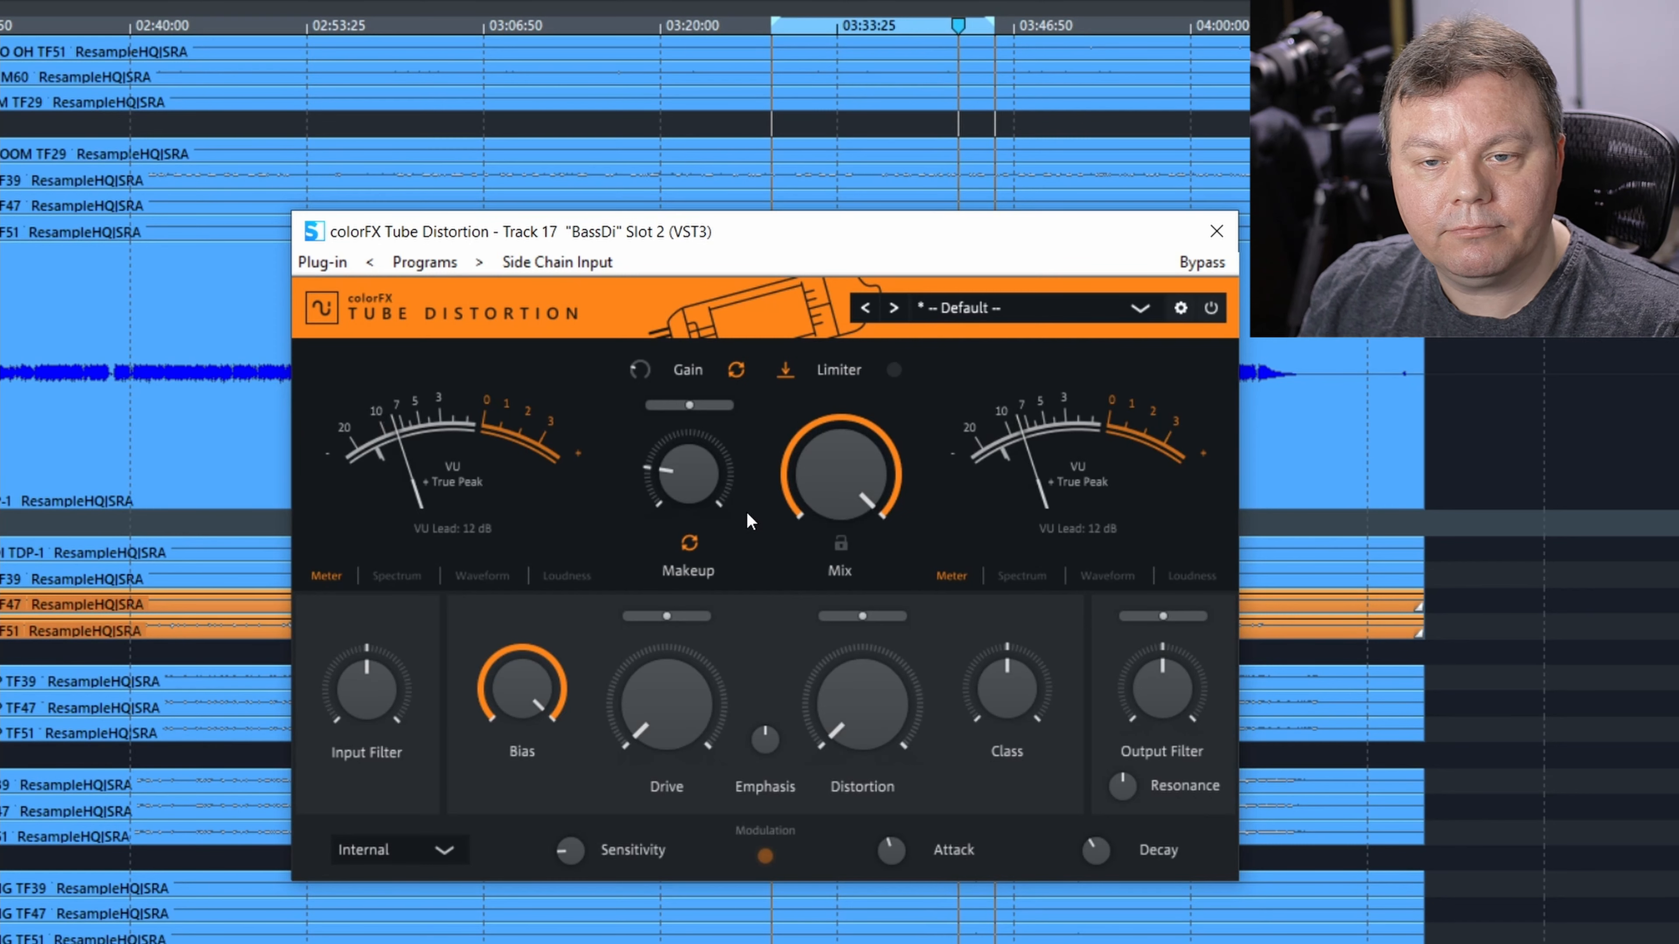
click(737, 369)
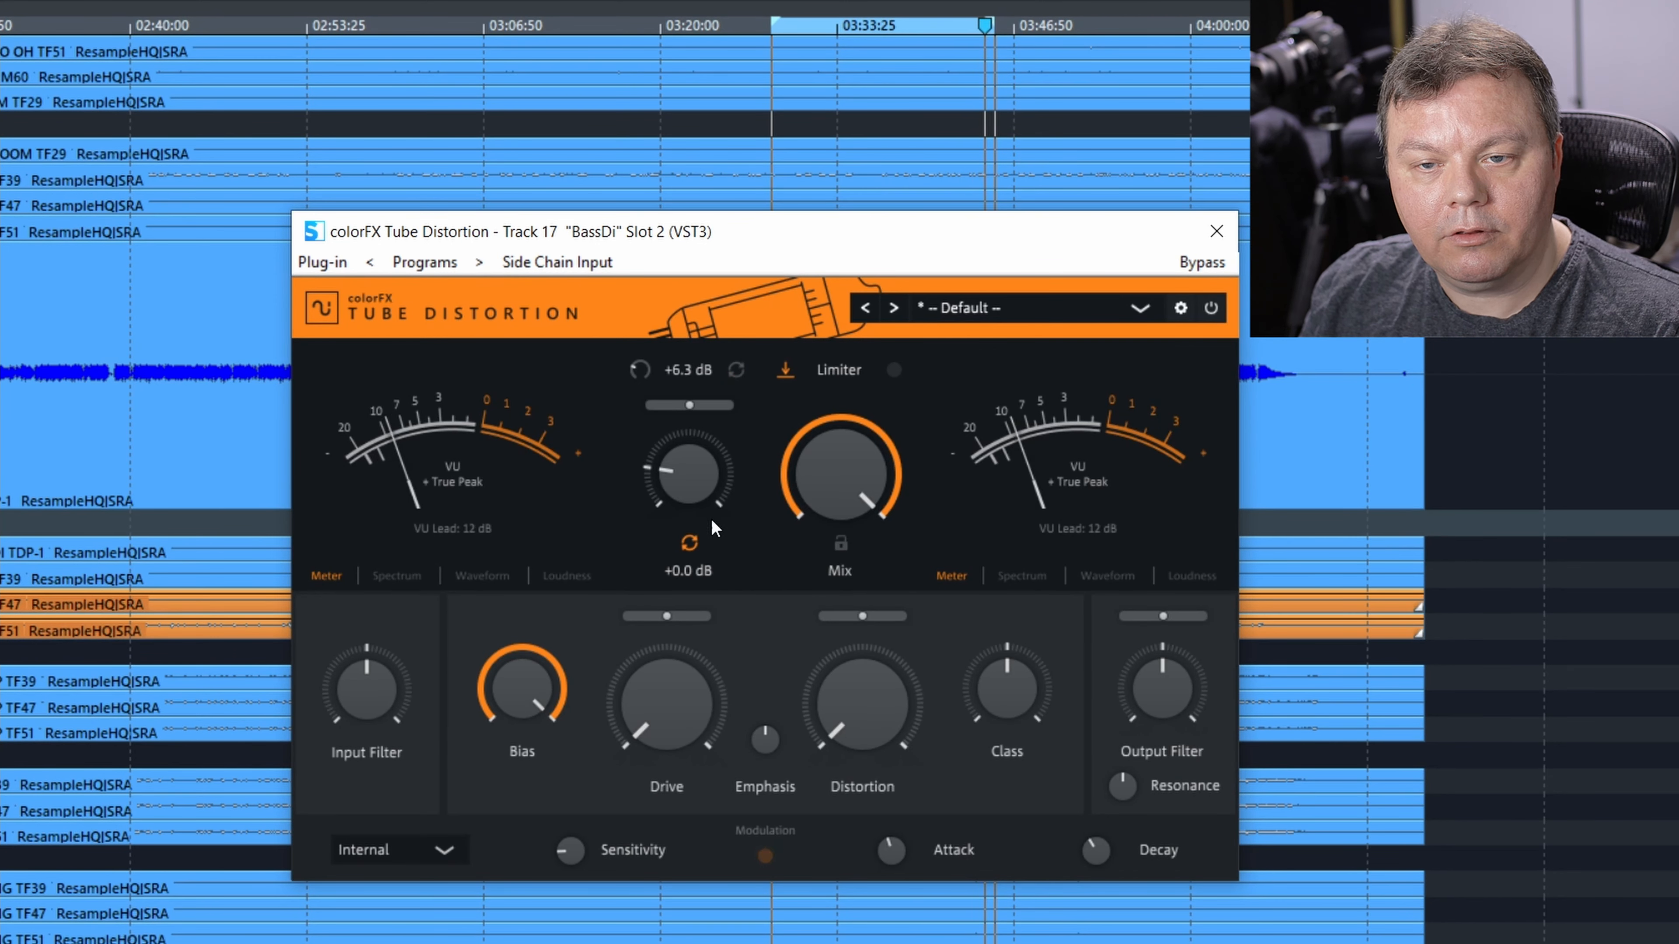
Step: Raise Drive while the bass passage plays, and sweep Emphasis up and down to audition it
mouse_move(609, 770)
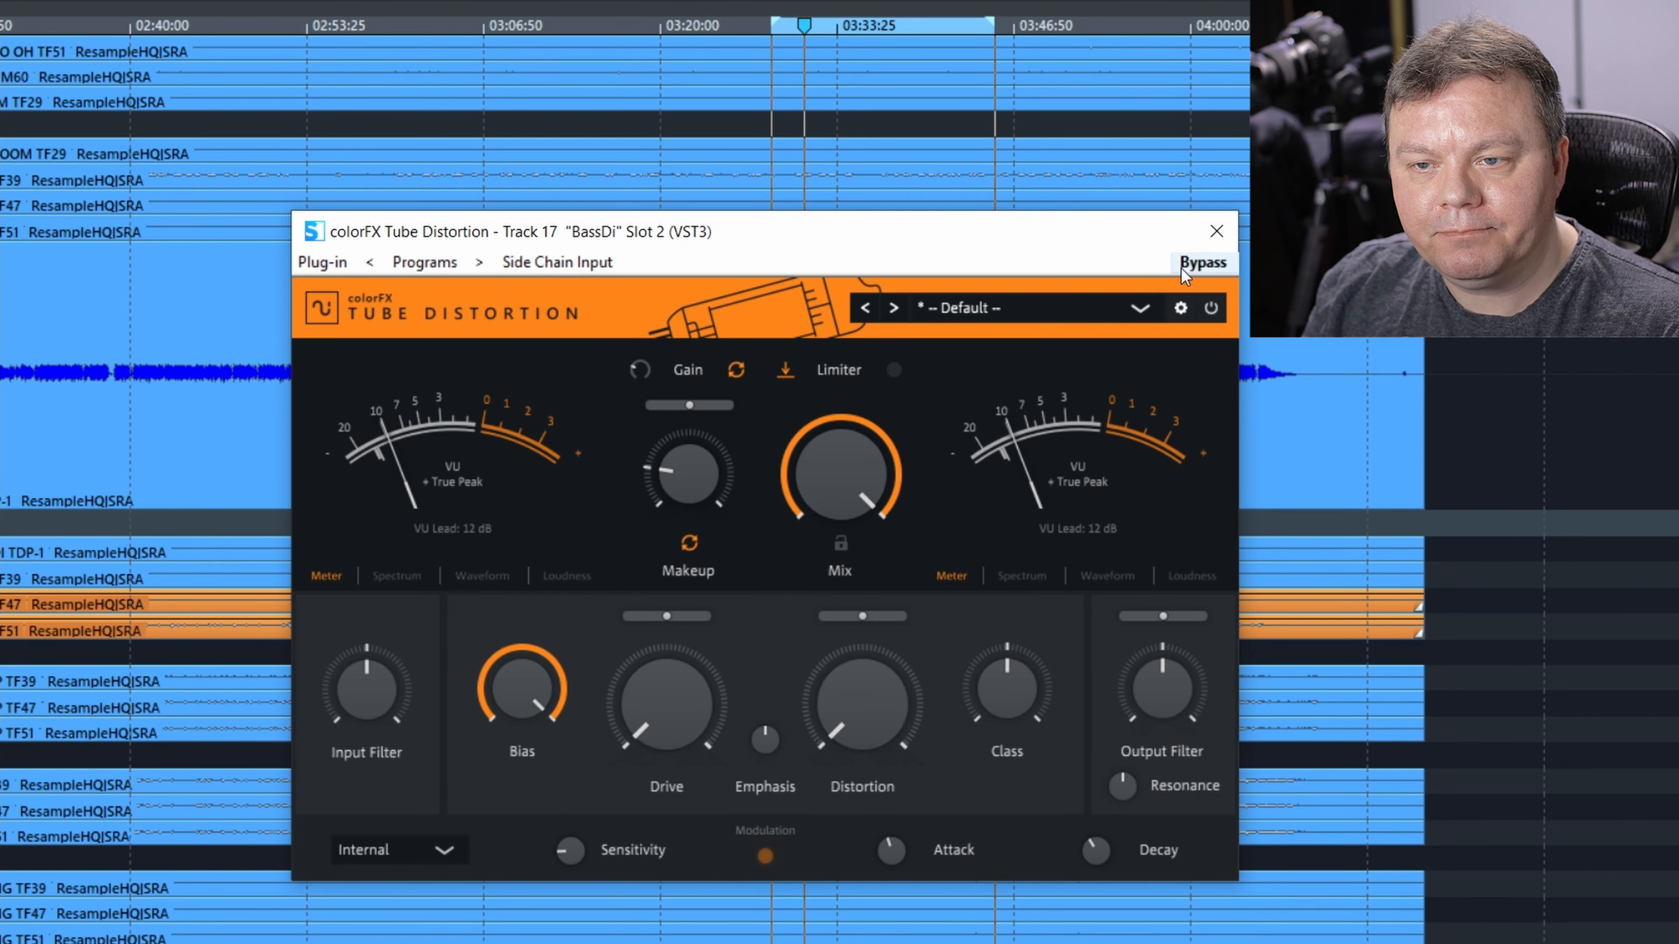
drag(648, 725, 647, 594)
drag(771, 742, 762, 444)
drag(661, 713, 673, 583)
drag(762, 739, 733, 792)
Step: Bring Distortion in up to 59 % with Drive reduced, auditioning Emphasis down to -10.7 dB
drag(904, 751, 838, 587)
drag(701, 724, 628, 783)
drag(760, 741, 716, 837)
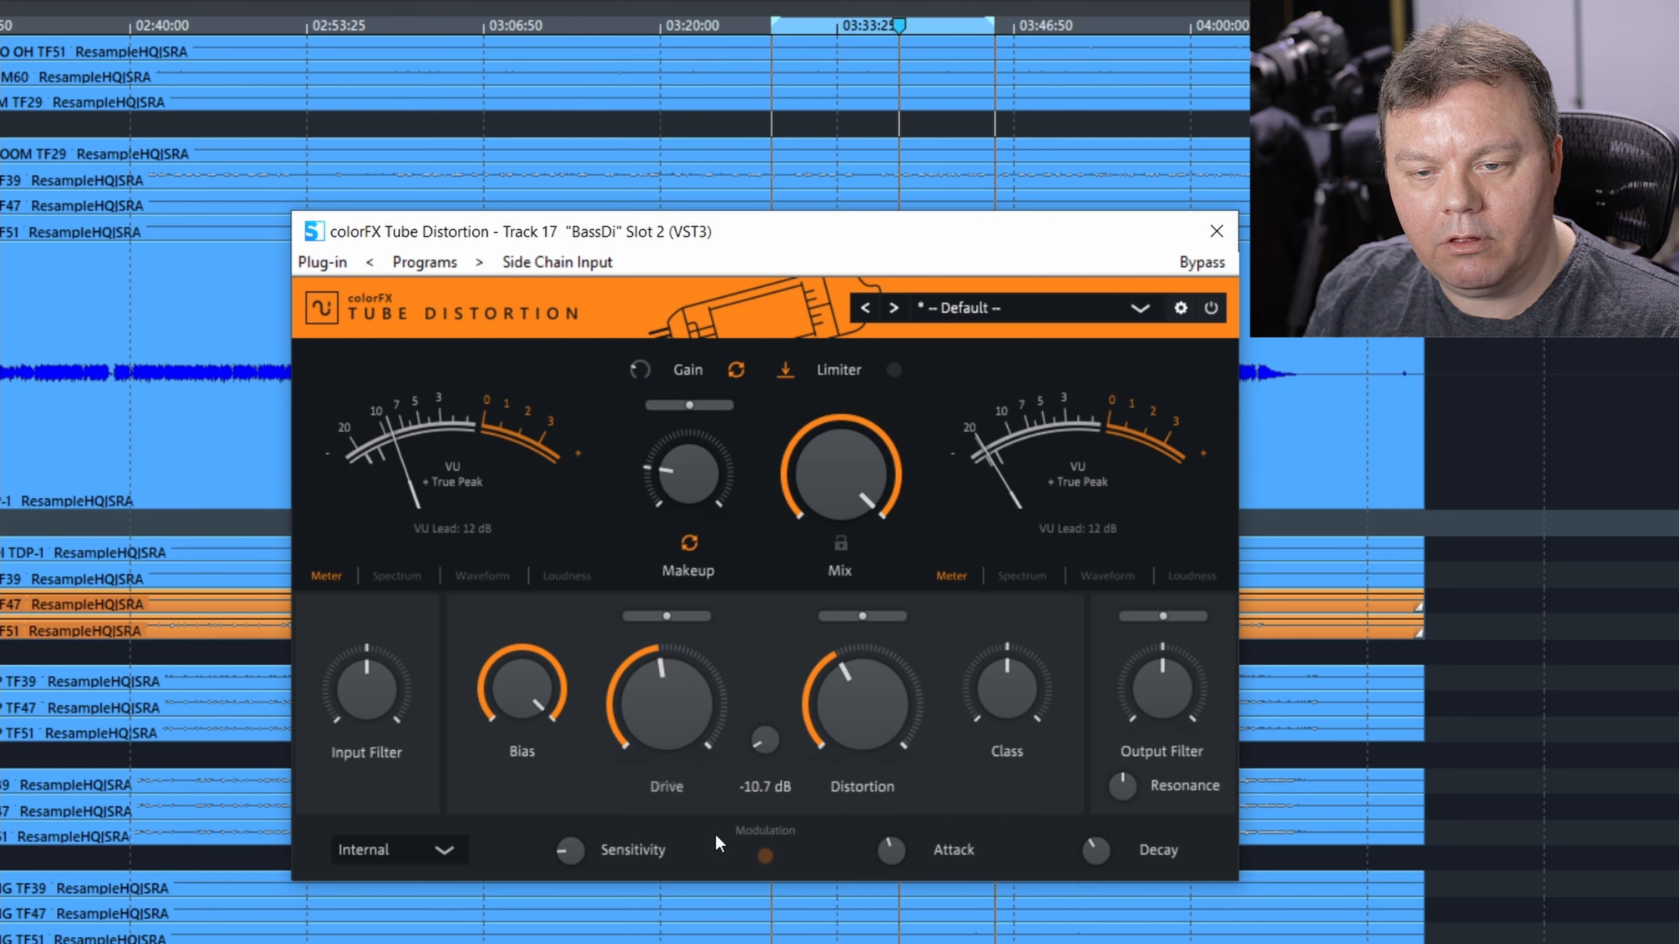
drag(851, 705, 851, 651)
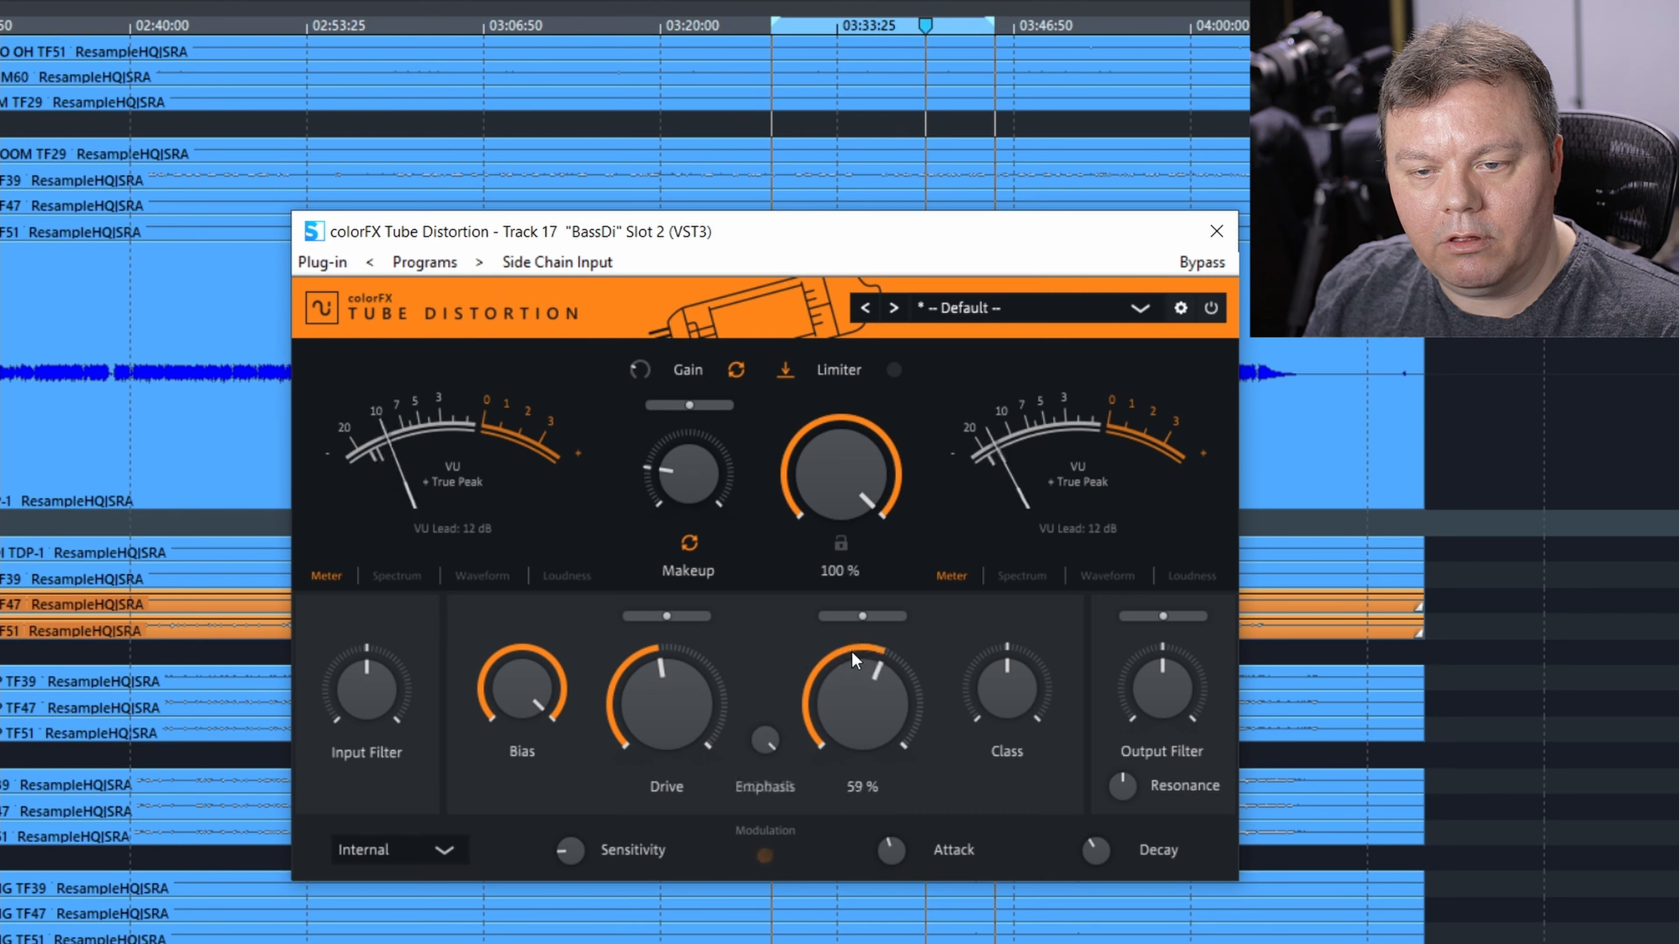
Step: Set Drive to 58 % and take Distortion down to 0 %
drag(900, 585, 741, 870)
drag(657, 729, 659, 714)
drag(797, 671, 825, 798)
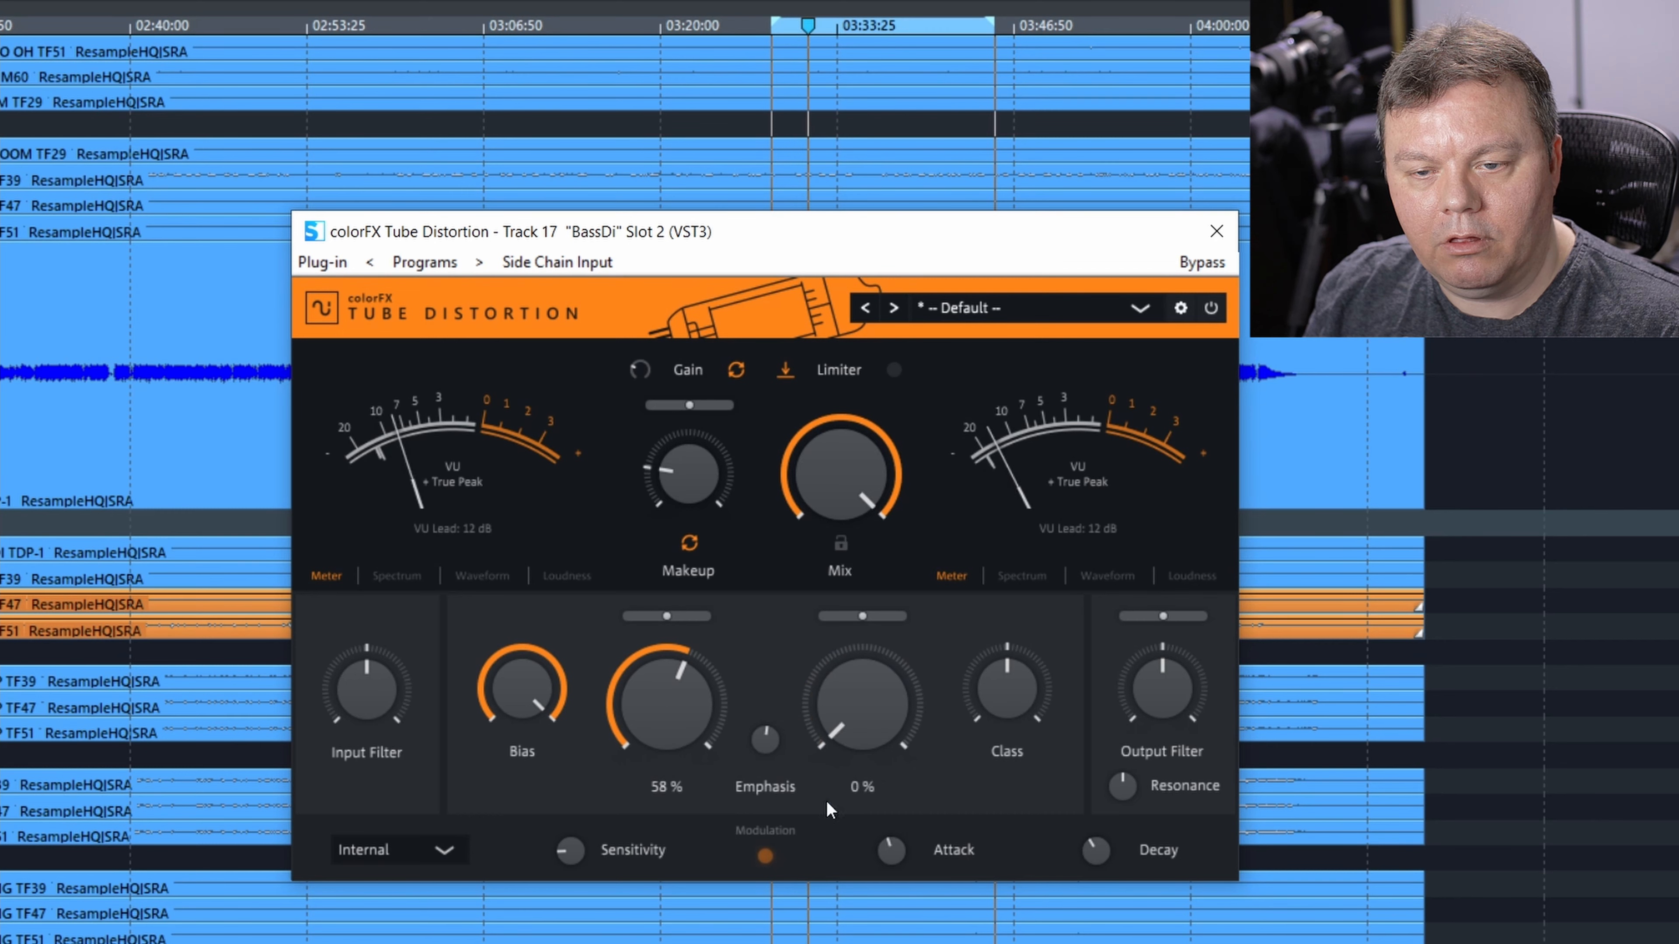
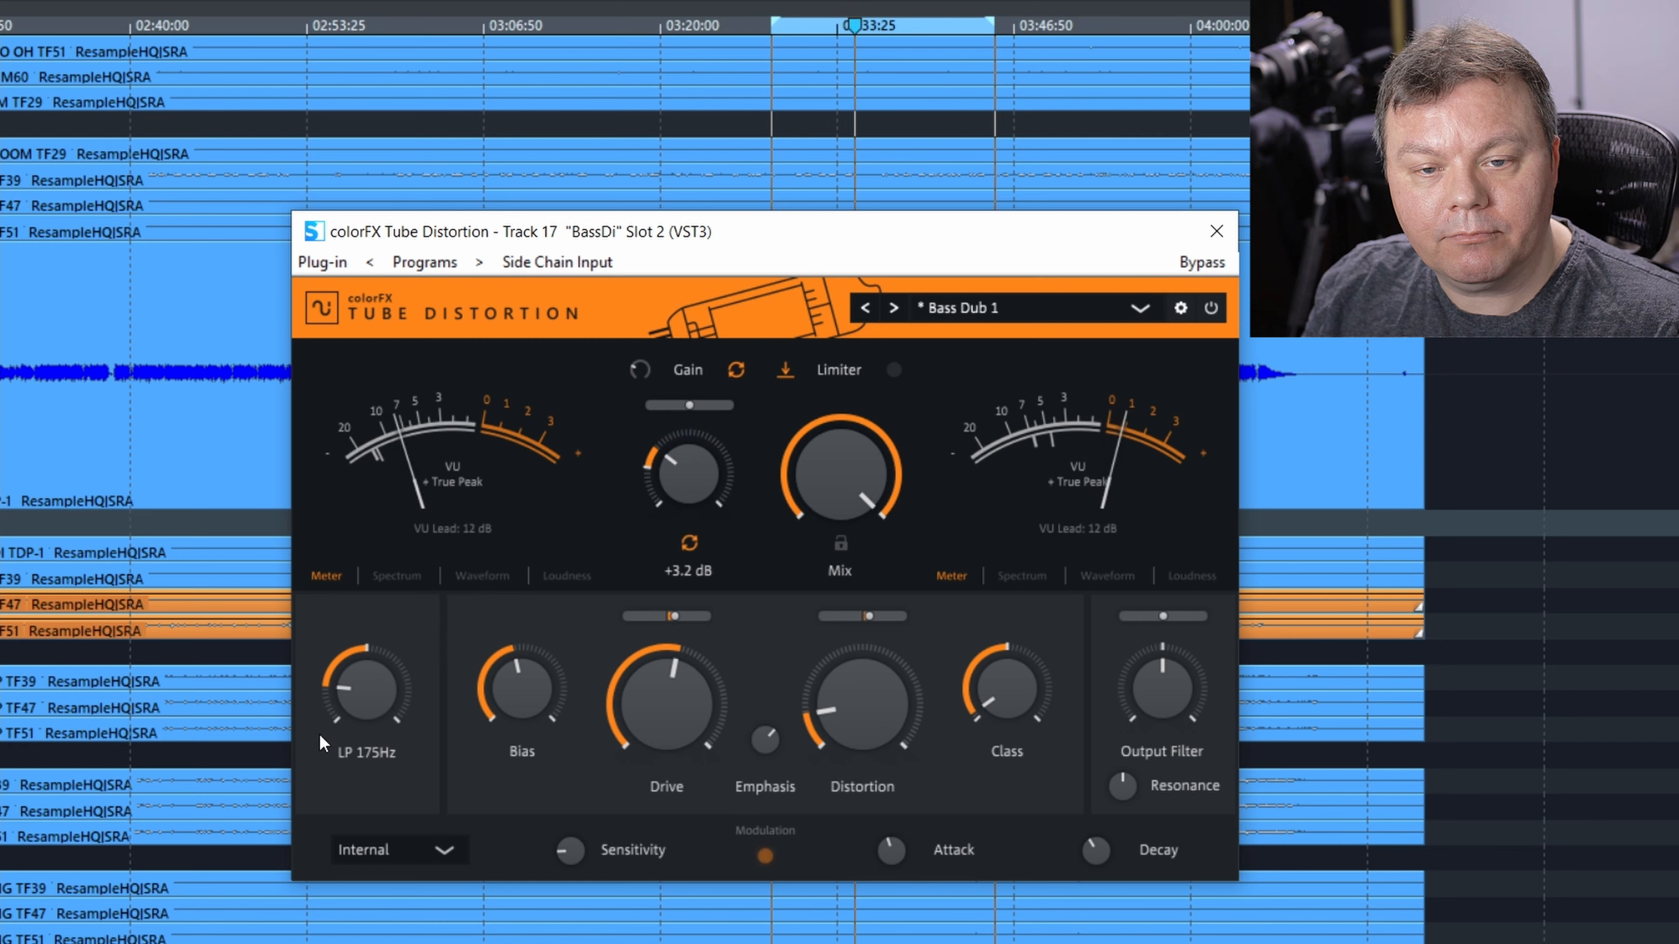
Step: With the Bass Dub 1 preset playing, audition the Input Filter at centre and at LP 419 Hz, and automatically match the makeup gain
drag(349, 706, 376, 630)
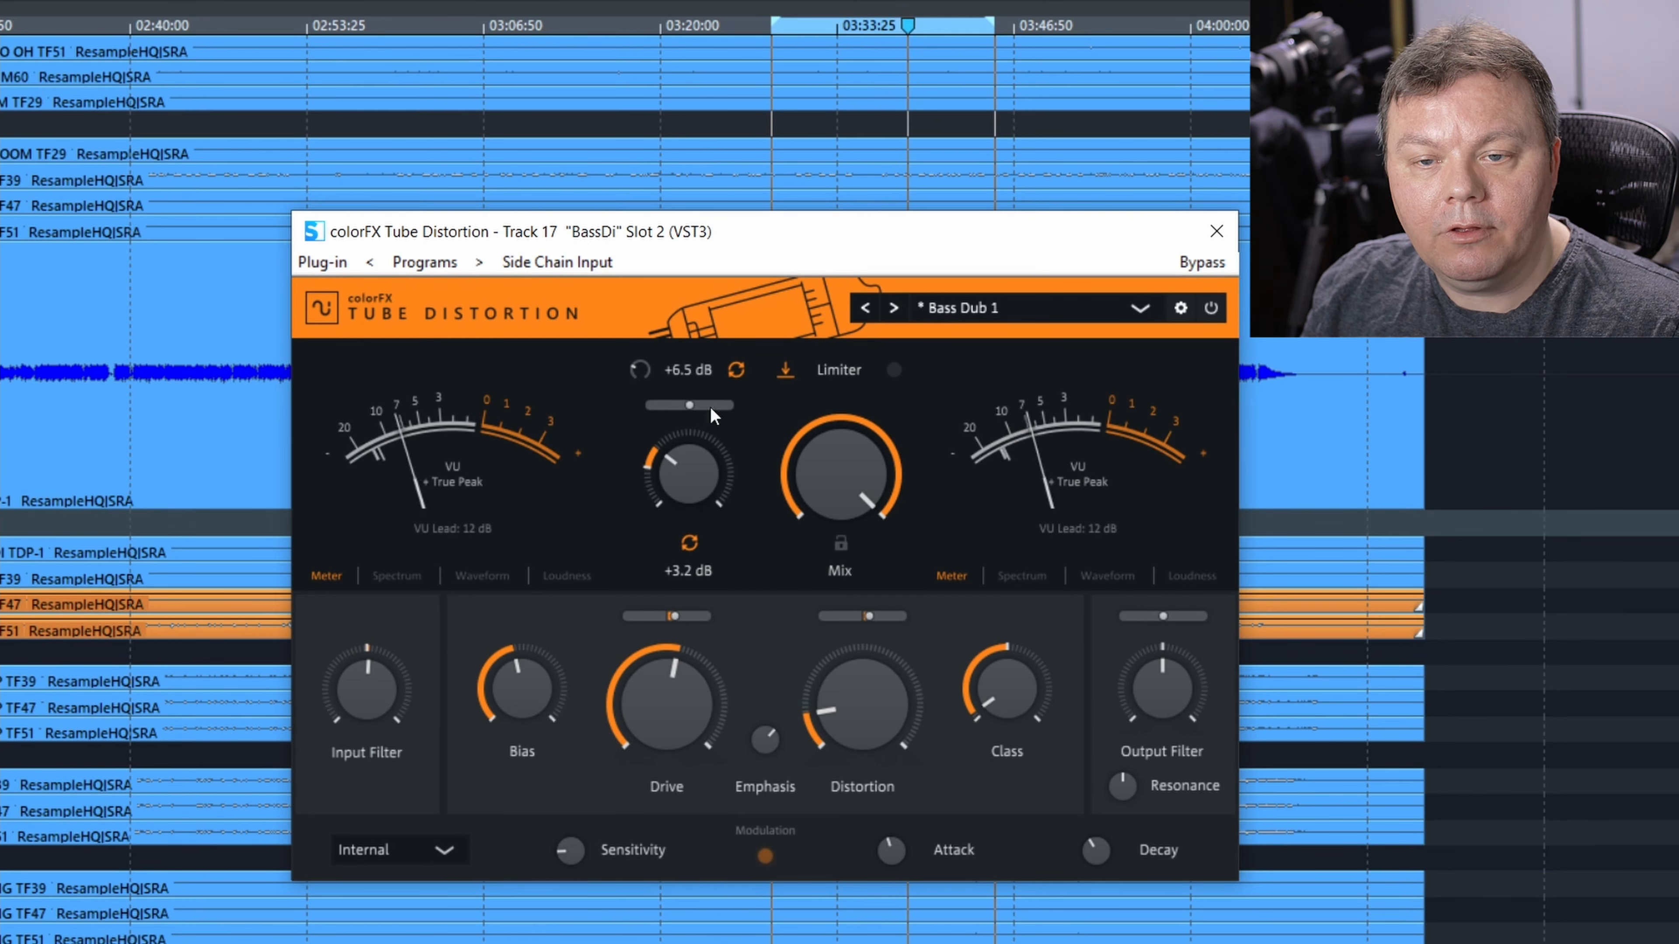
drag(363, 700, 353, 775)
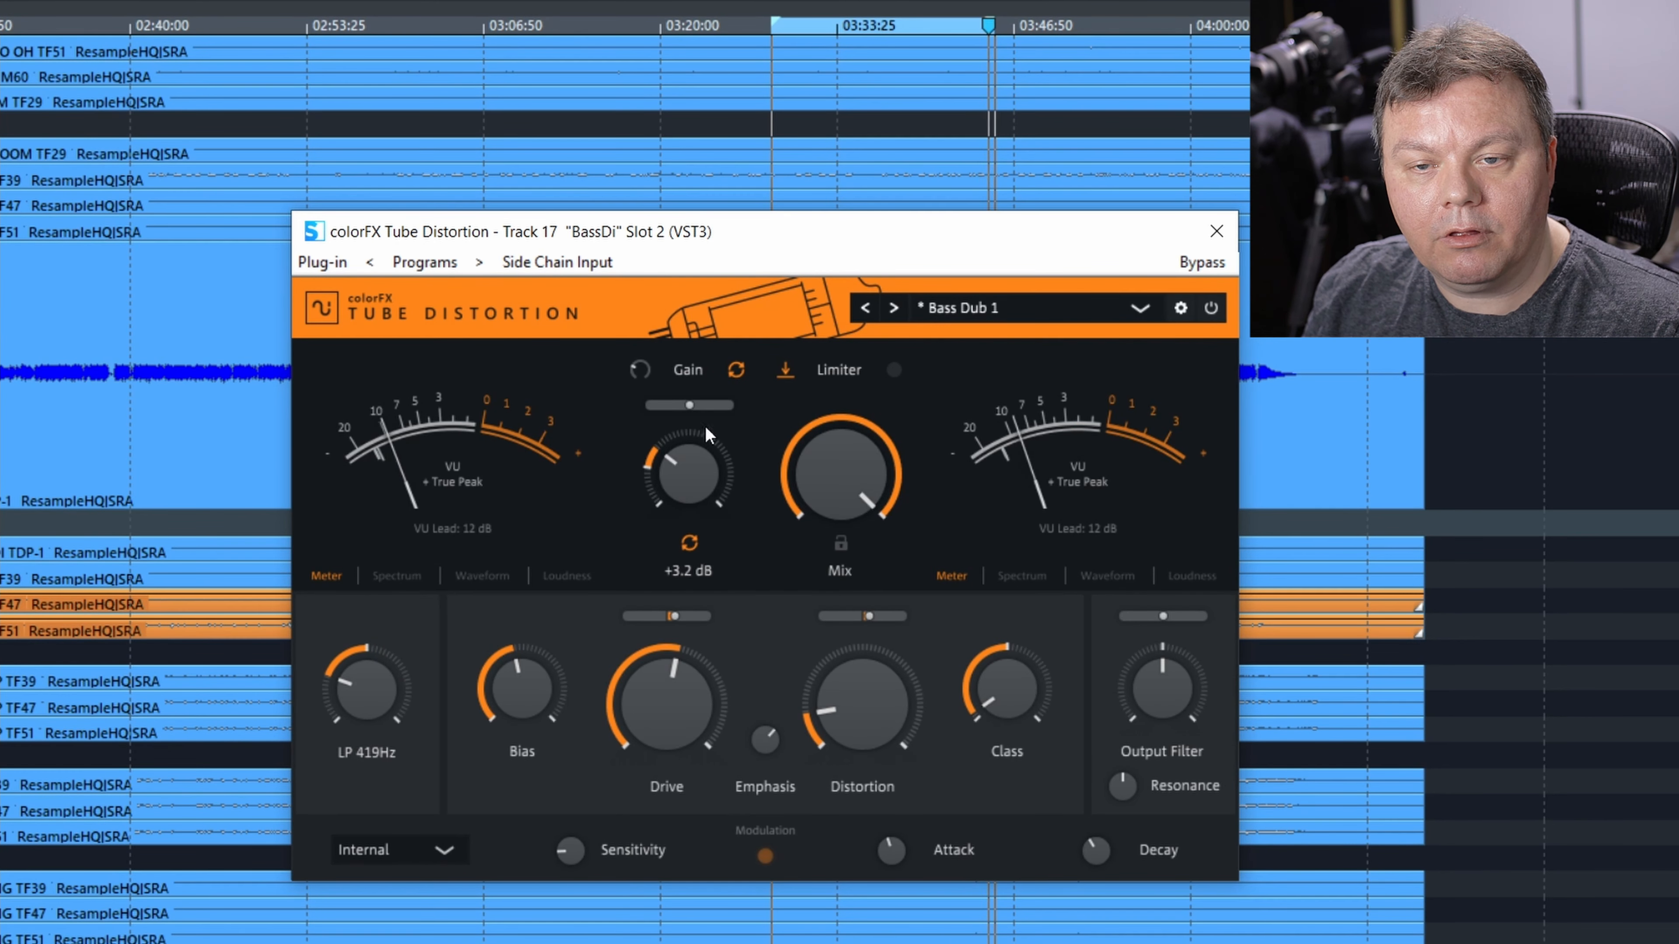
click(690, 537)
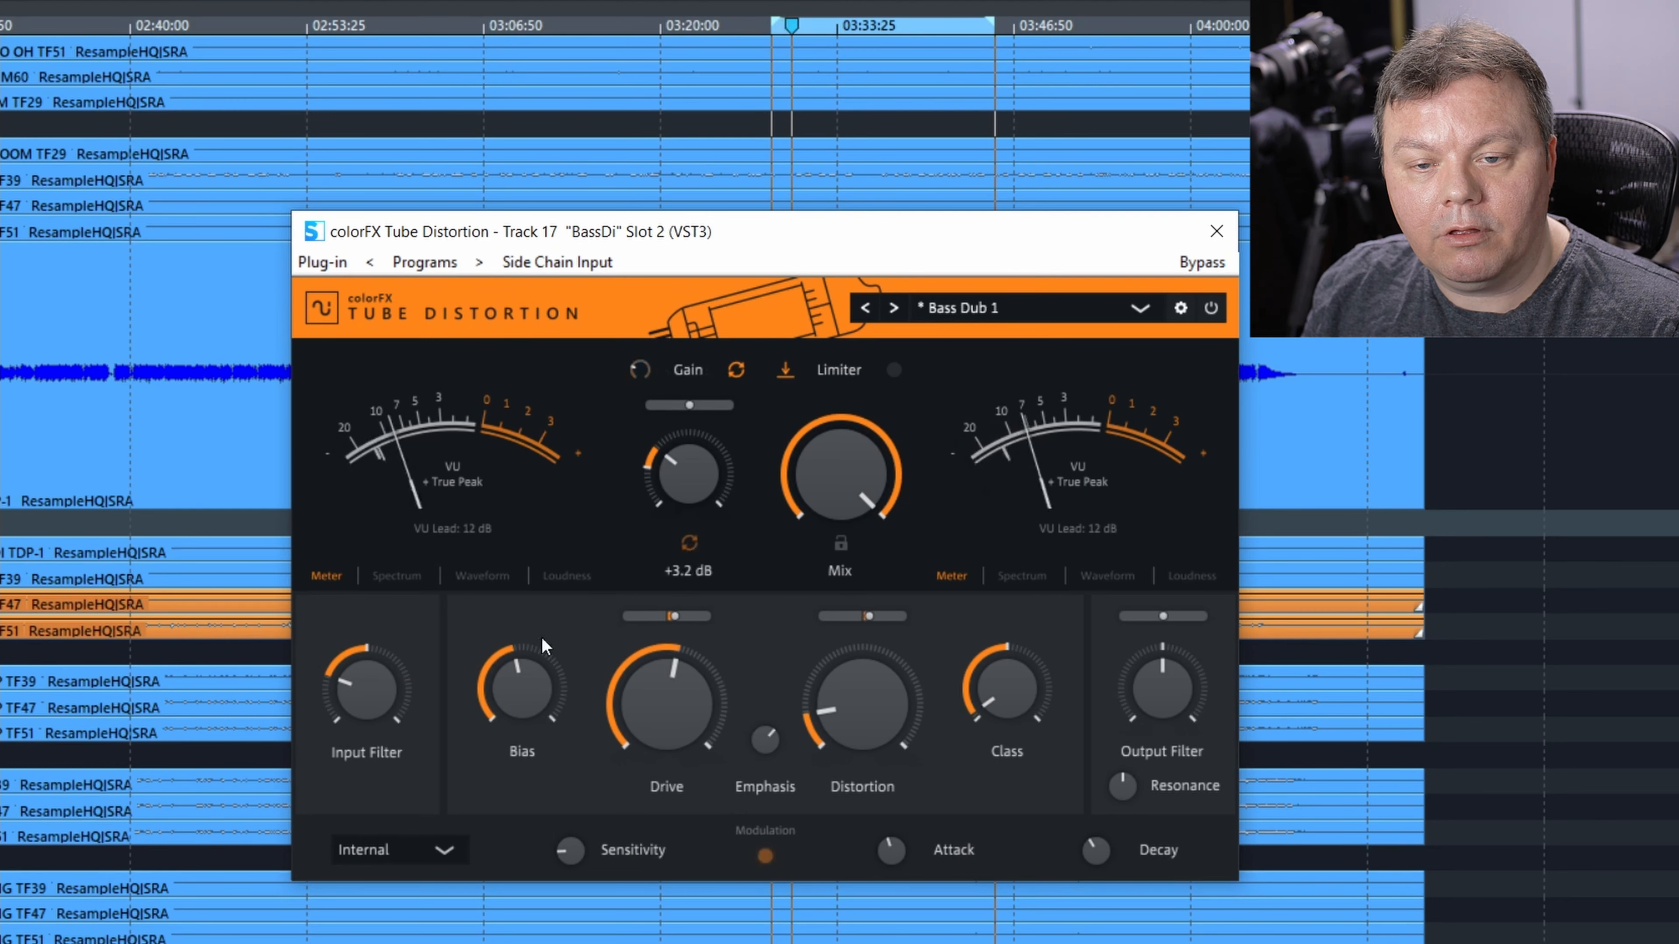
Step: Raise Drive, sweep the low-pass Input Filter from 1 kHz down to 113 Hz, and leave it at 145 Hz
drag(607, 726, 545, 665)
drag(358, 673, 353, 680)
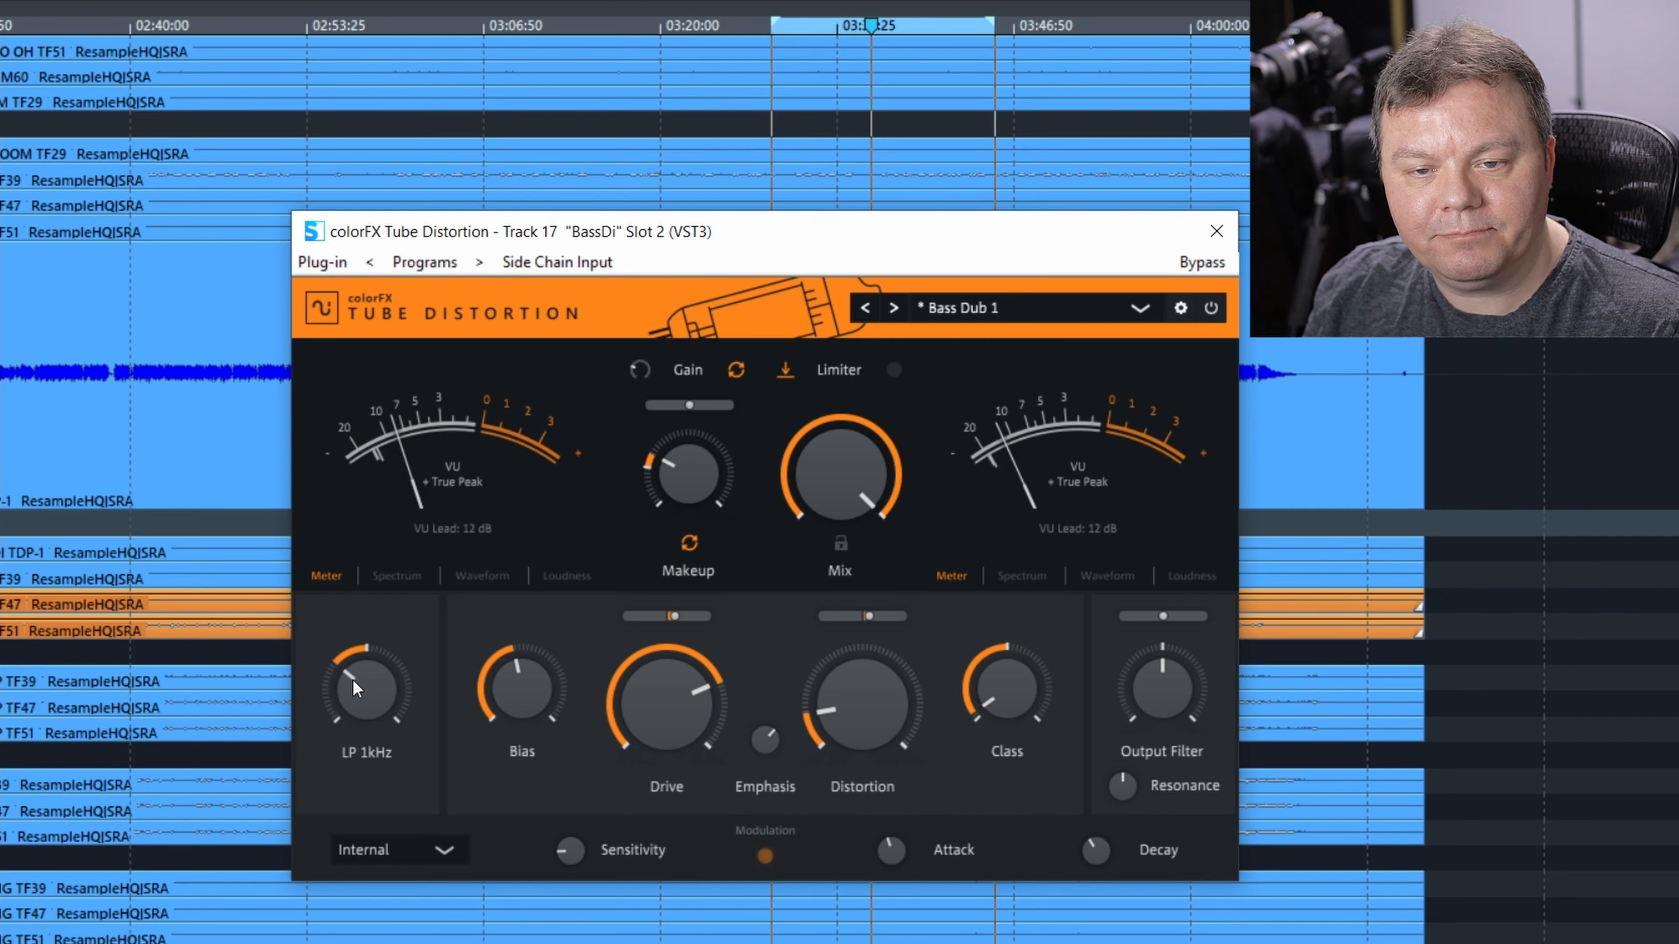
drag(353, 680, 354, 725)
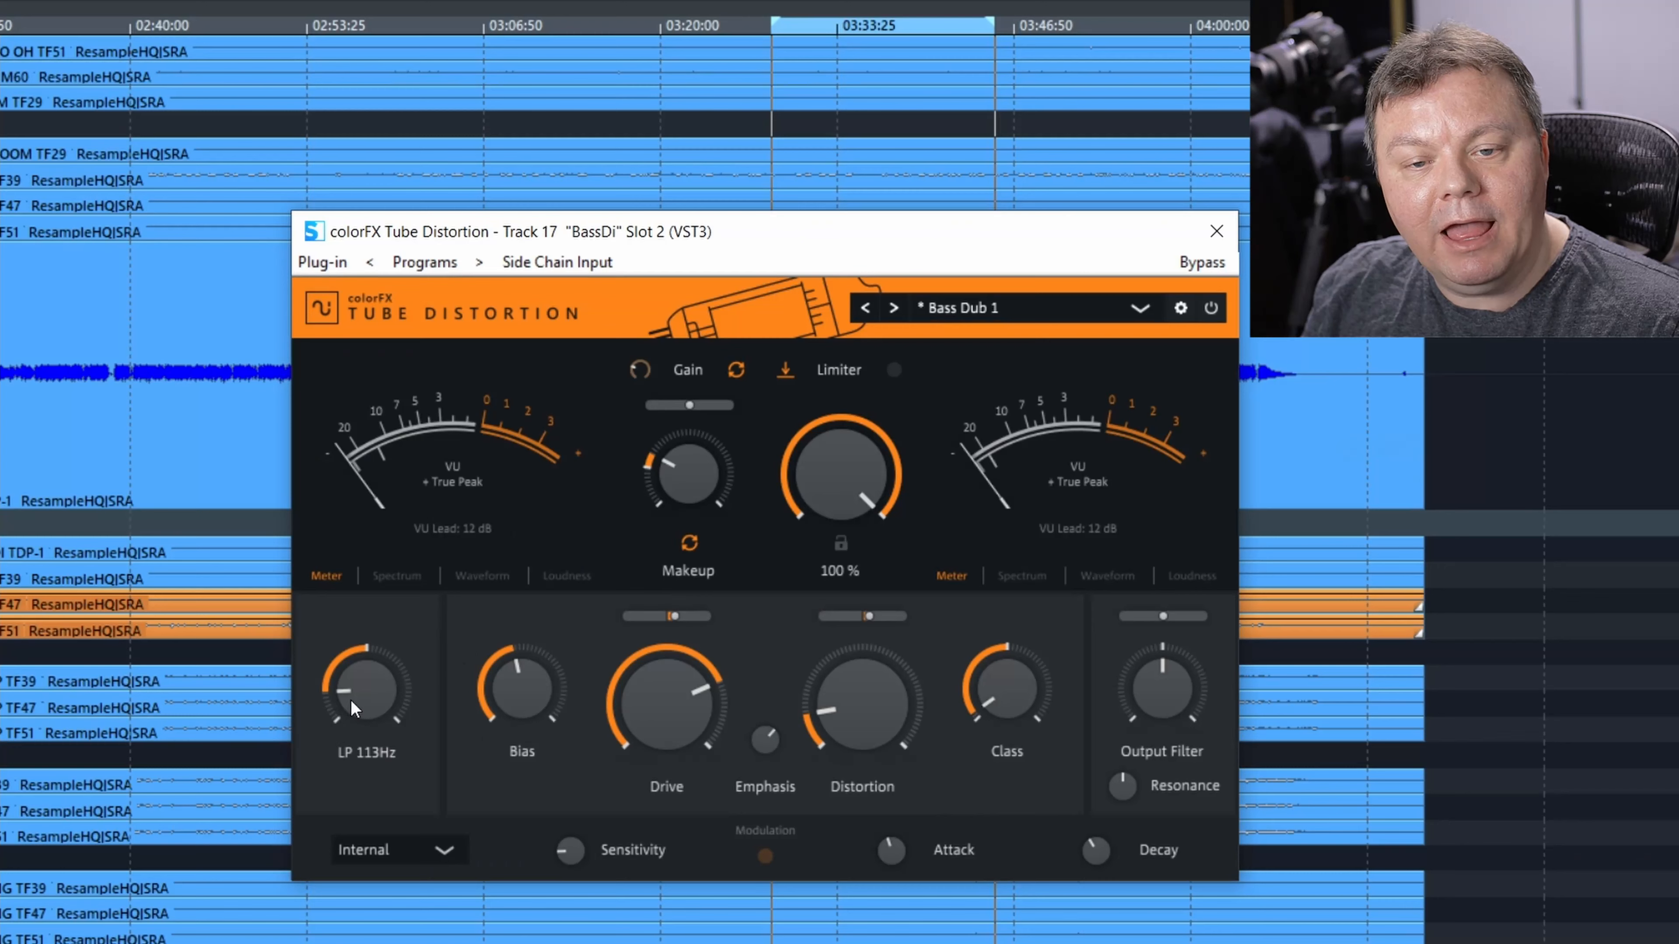
mouse_move(350, 700)
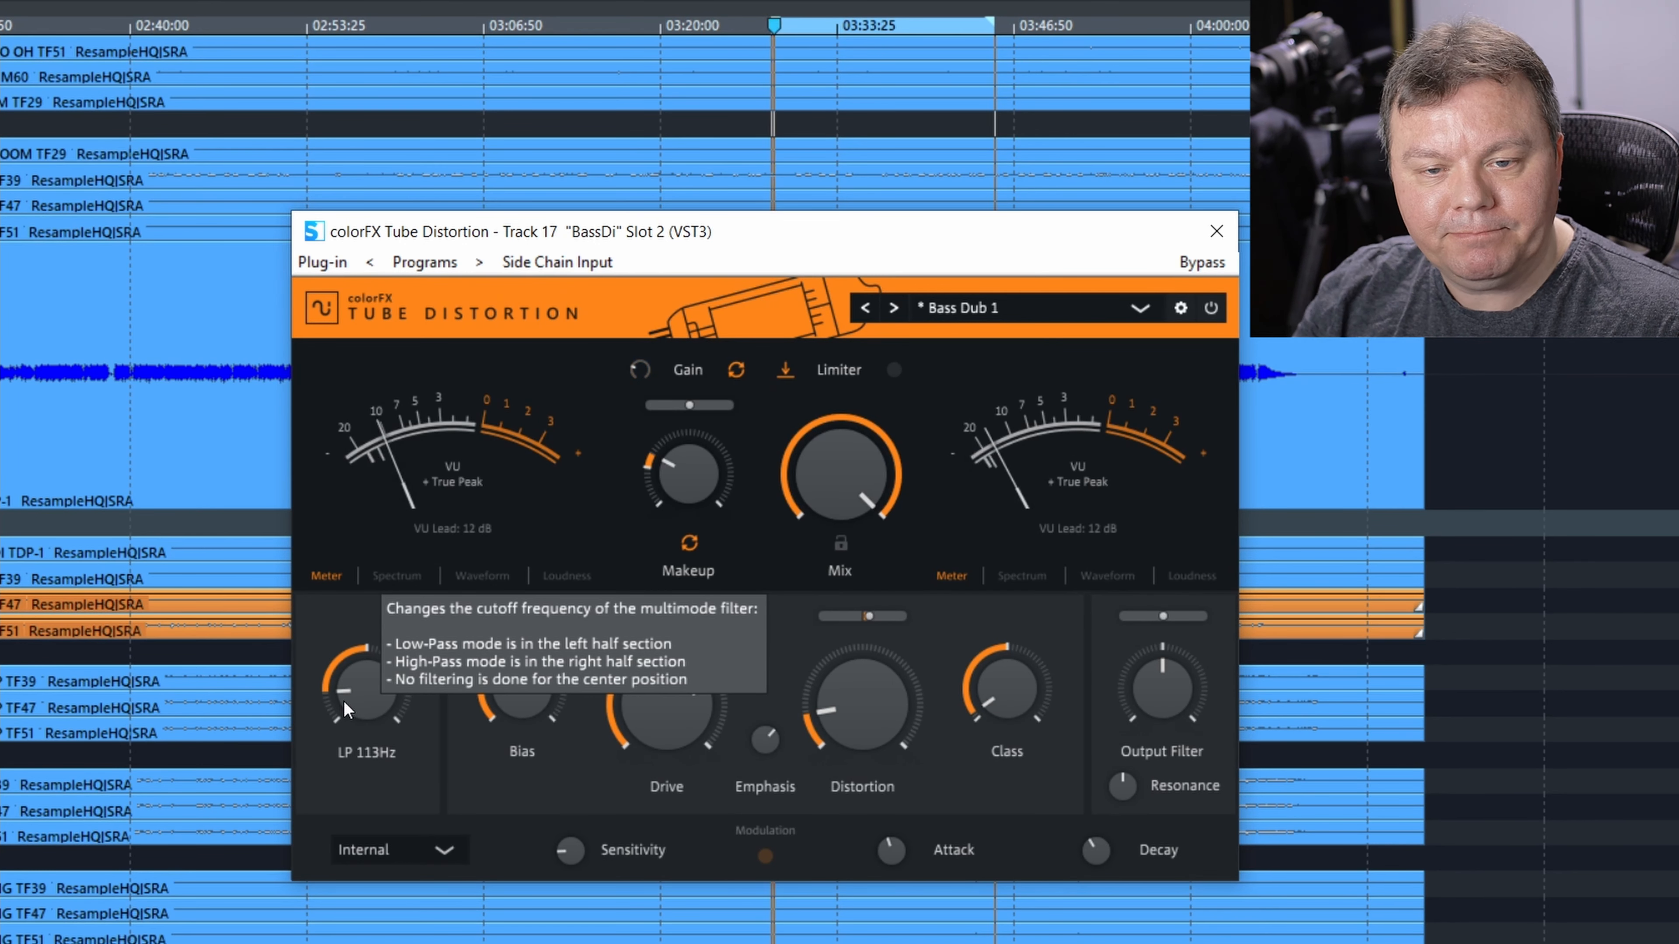
mouse_move(353, 705)
mouse_down()
mouse_move(356, 678)
mouse_move(353, 691)
mouse_up()
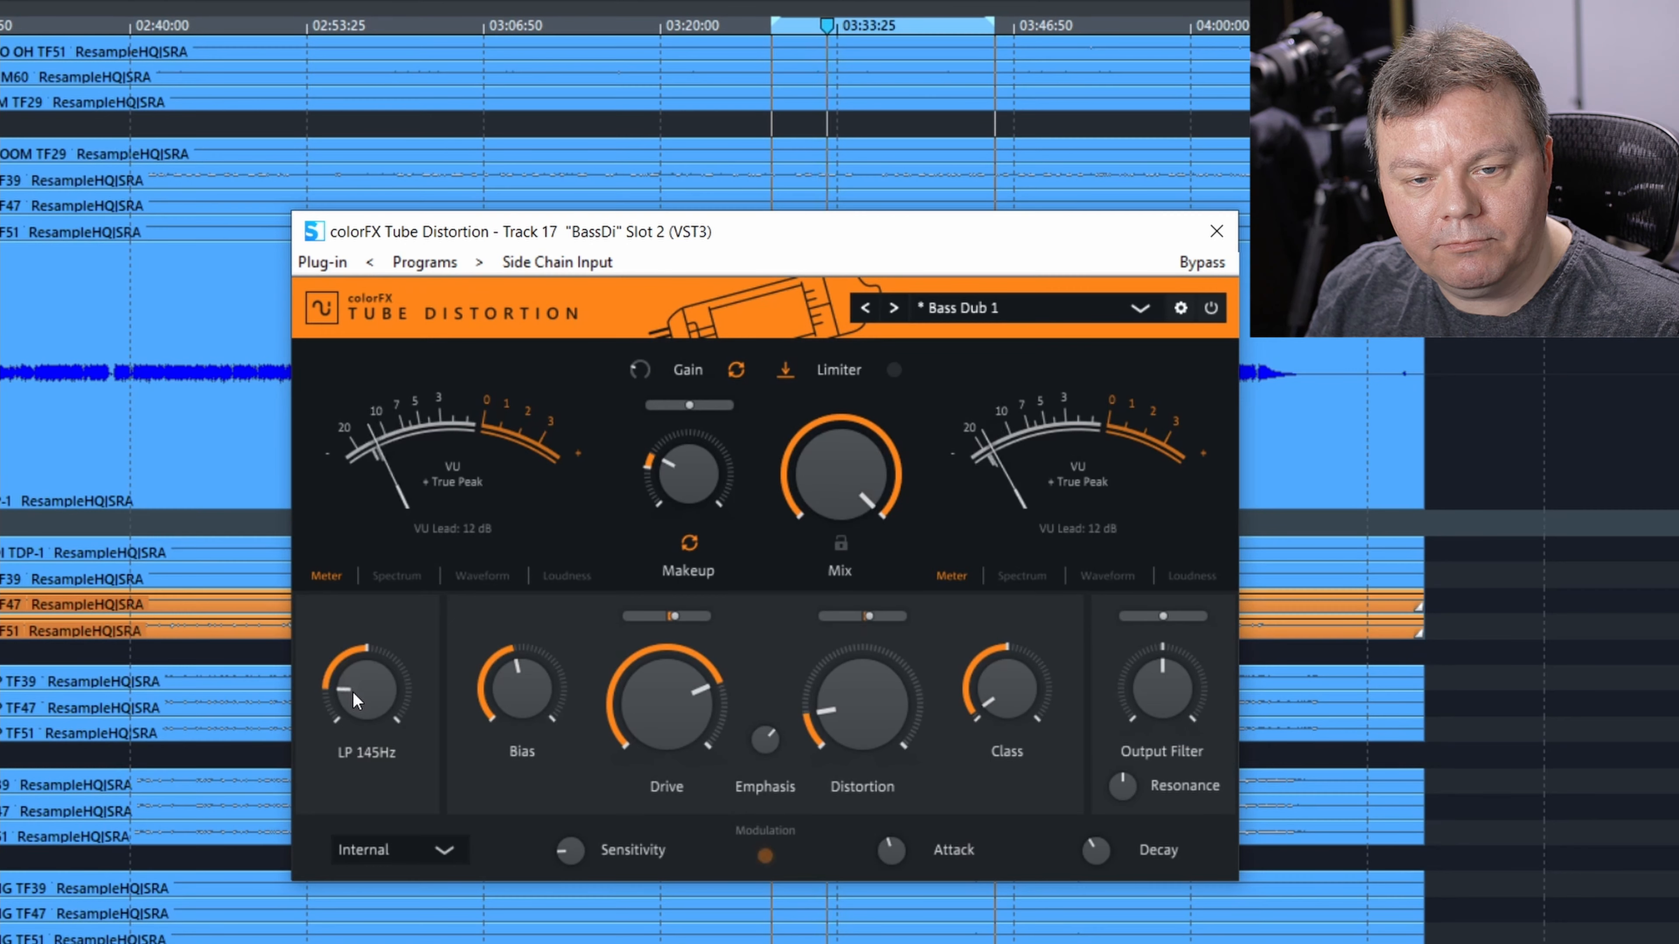
Step: Blend the effect at 48 % Mix with Drive raised to 100 % and Distortion to 45 %
drag(859, 475, 791, 576)
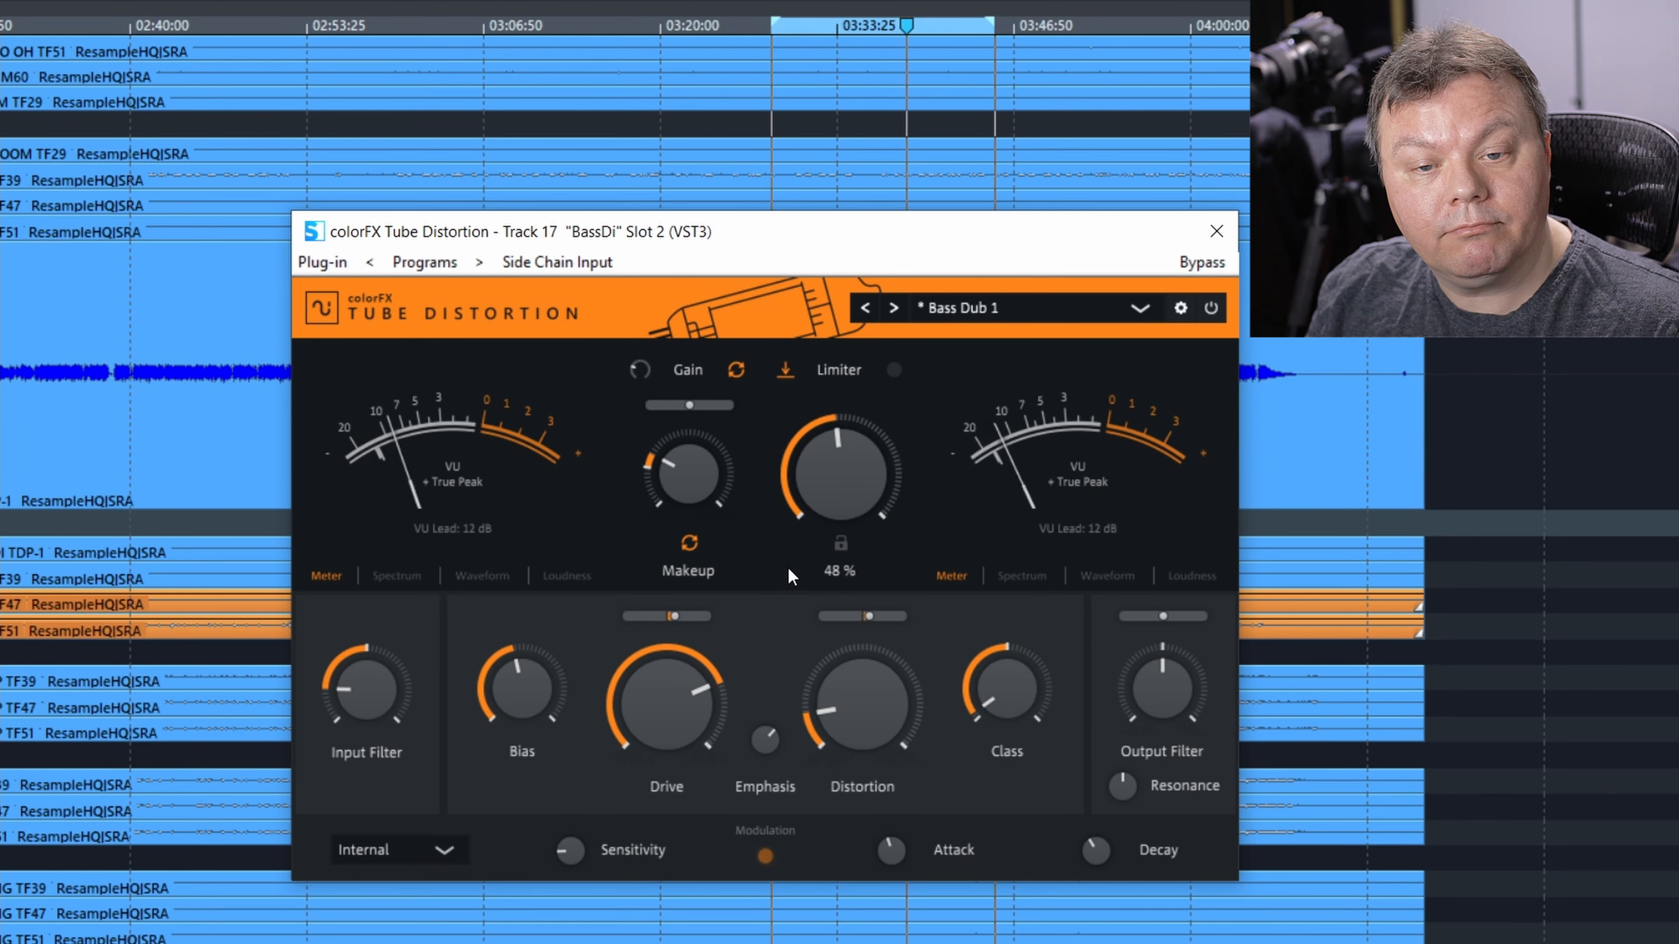
drag(671, 678, 679, 643)
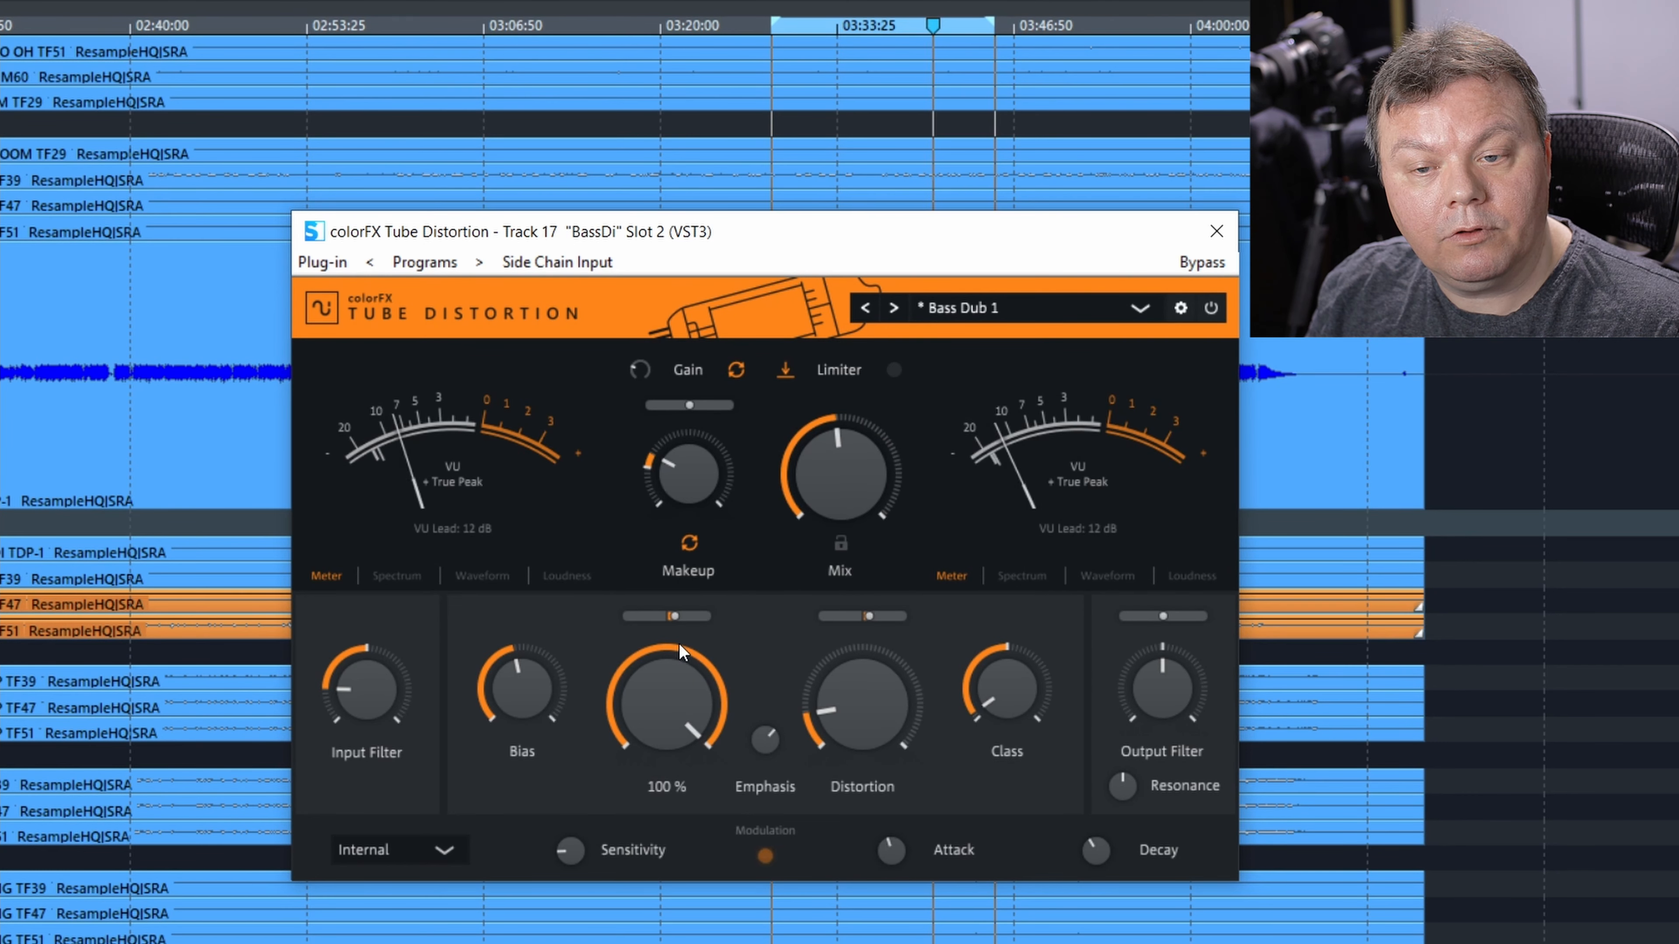
drag(829, 736, 867, 650)
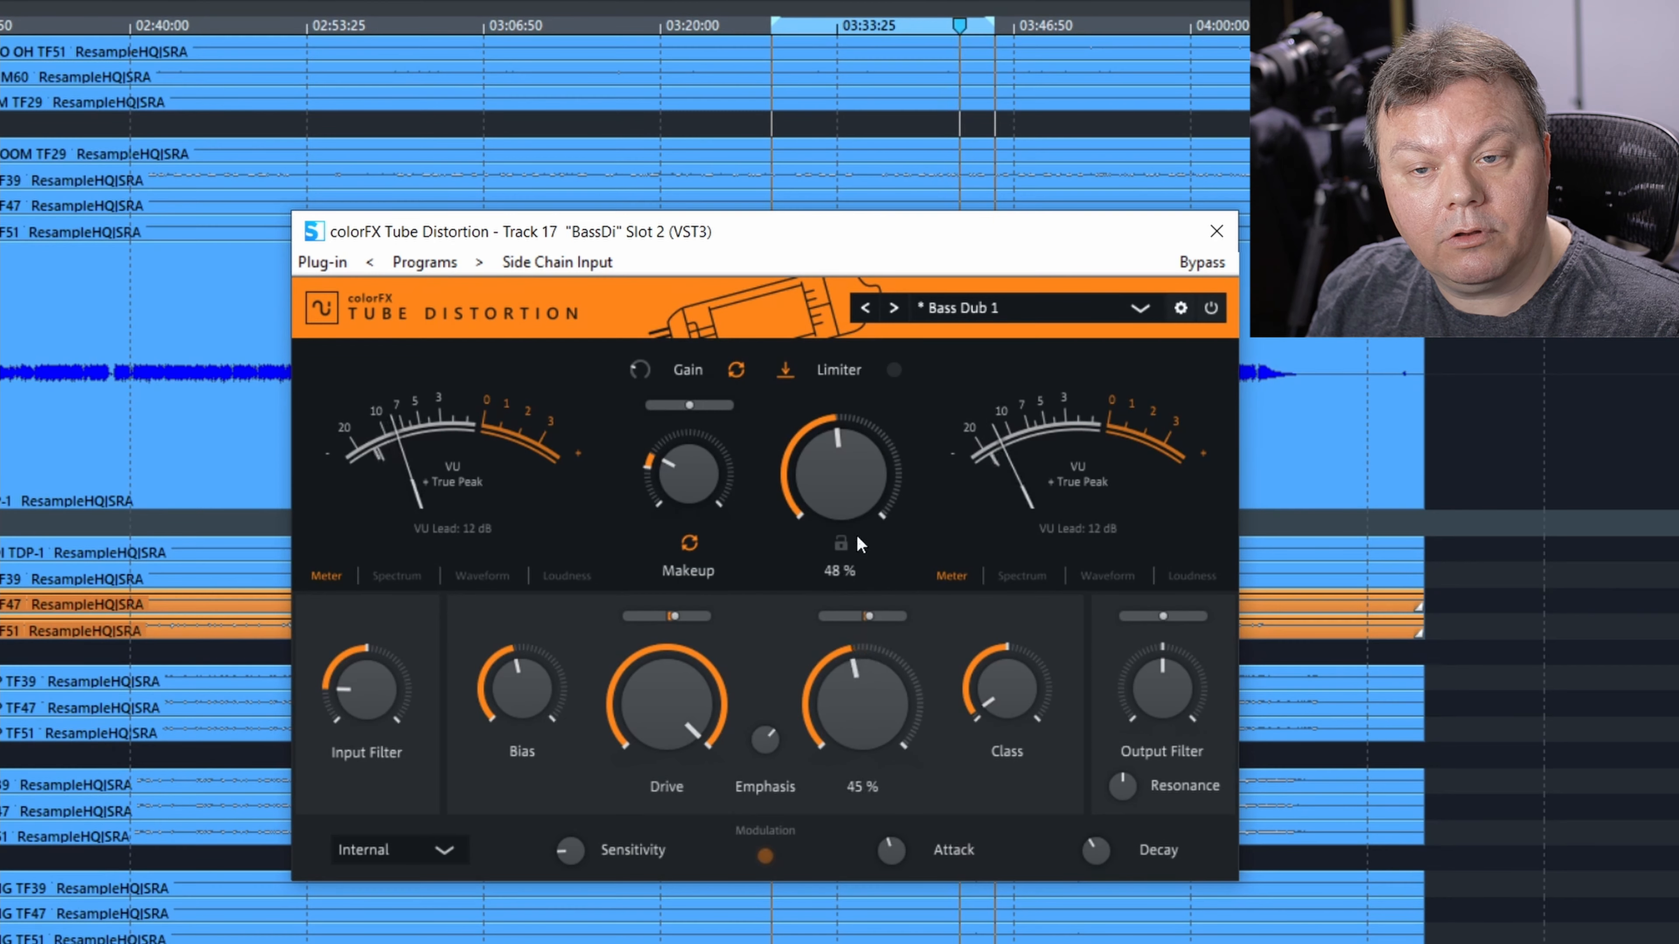
drag(838, 454, 829, 488)
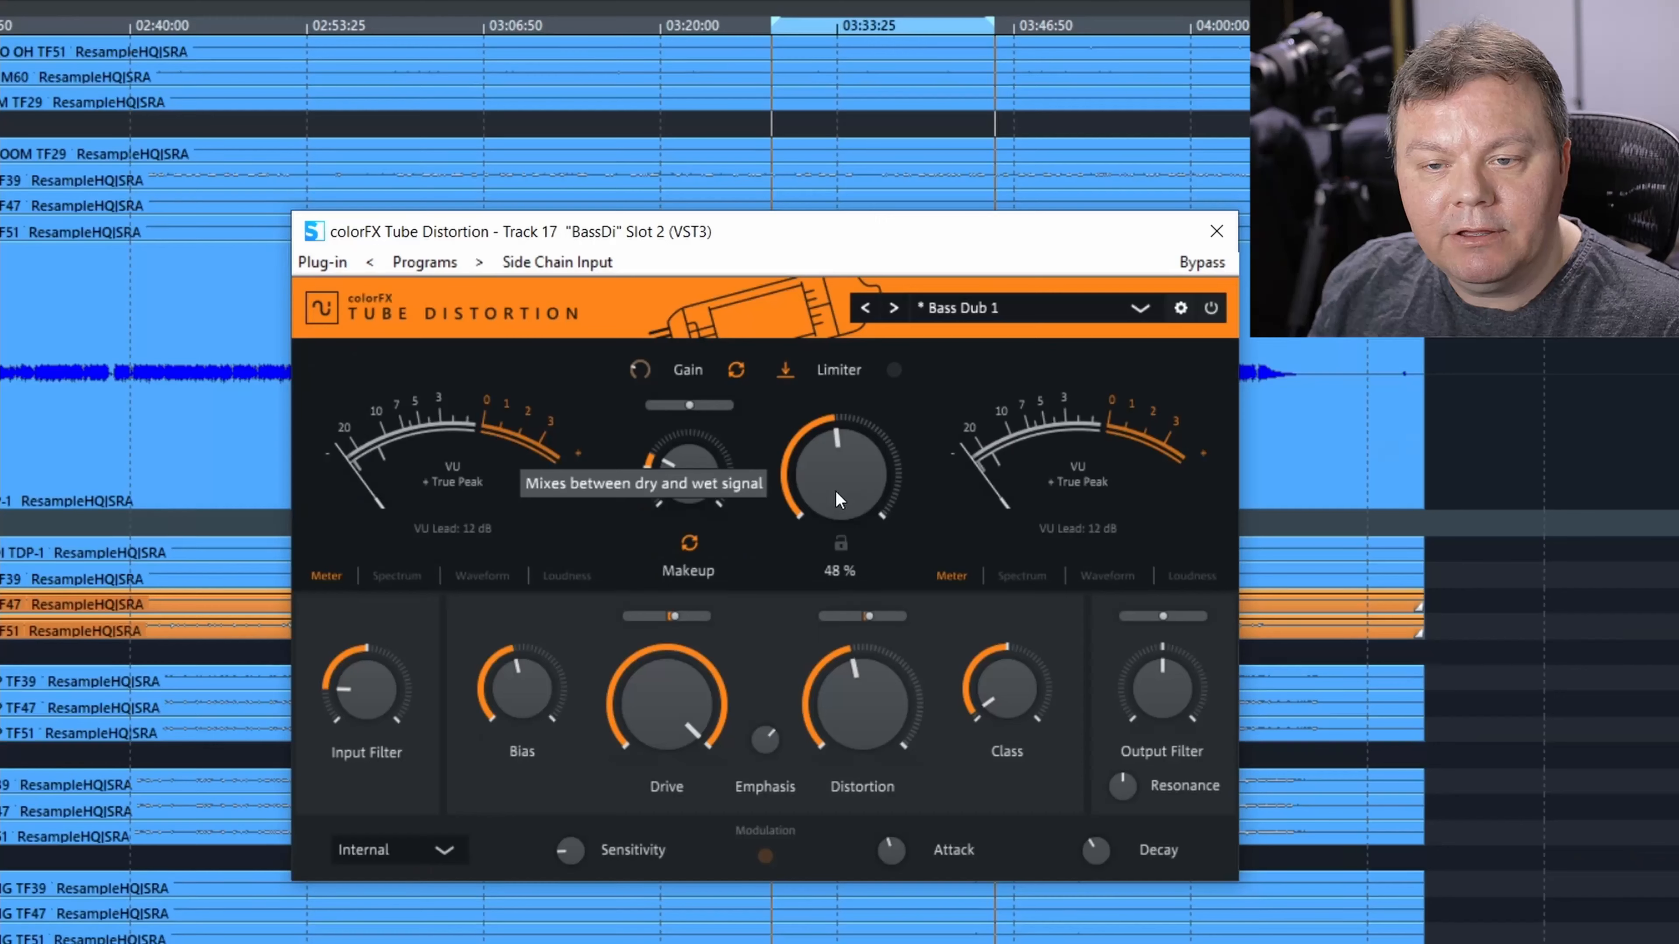
Step: Reset Mix to 100 %, reduce Drive to 42 %, and switch the Input Filter to high-pass at 184 Hz
double_click(835, 504)
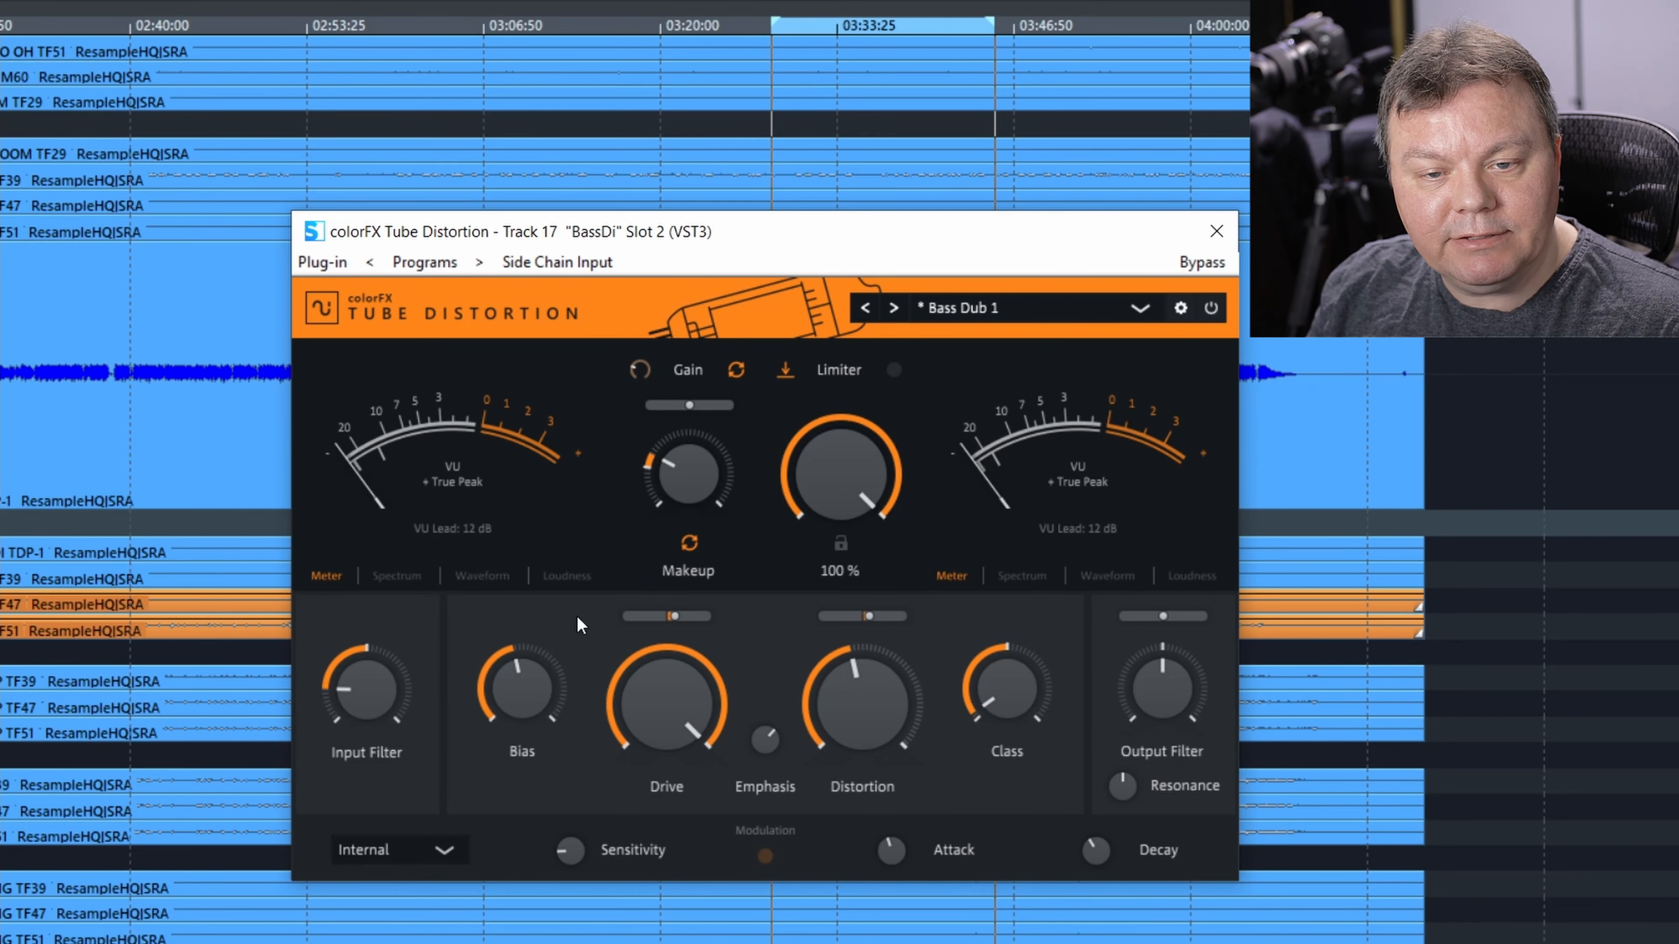
drag(633, 697, 593, 858)
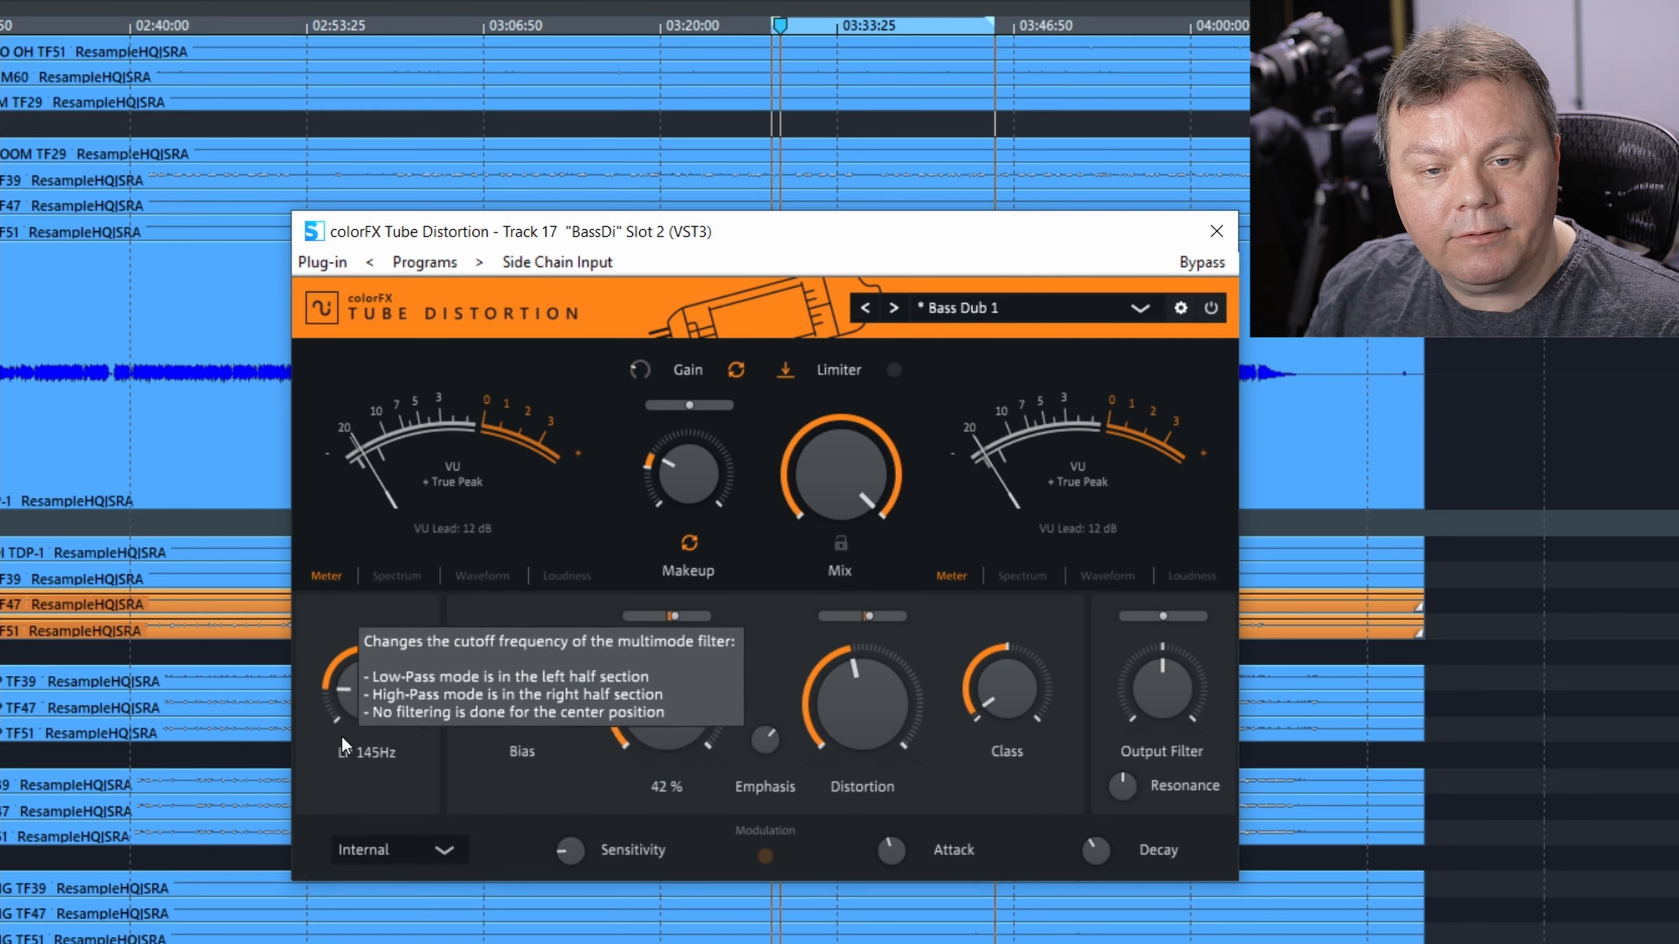
drag(357, 696, 392, 566)
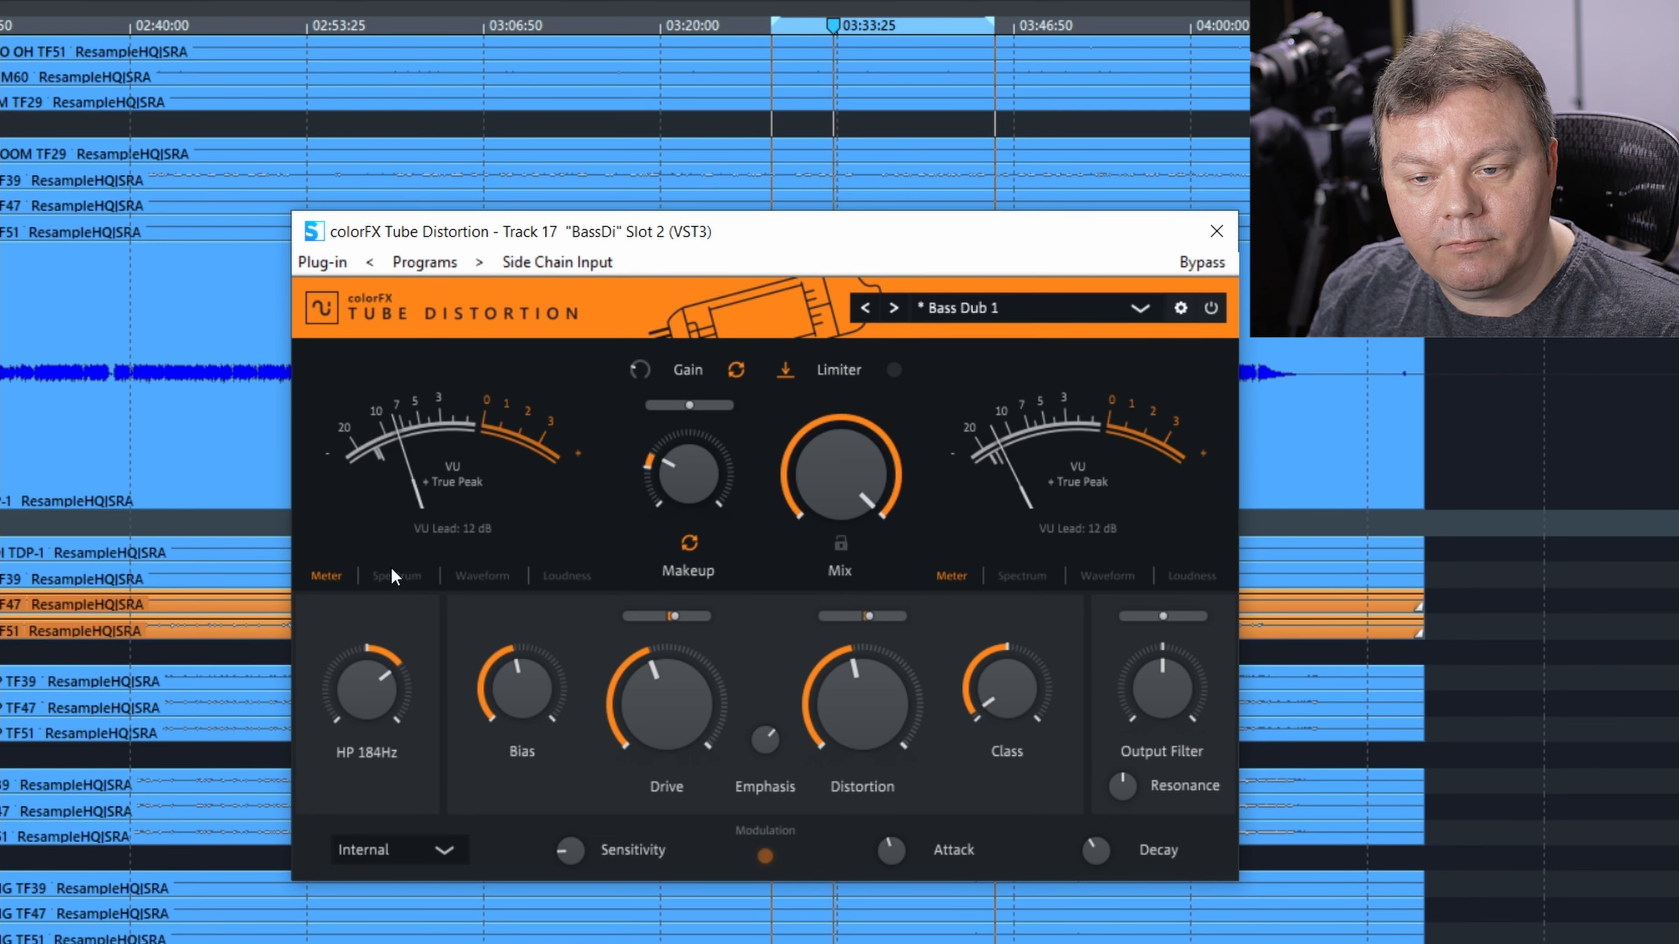
Step: Set Drive to 53 %, lower Mix to blend in the dry bass, and close the plug-in window
drag(627, 720, 662, 681)
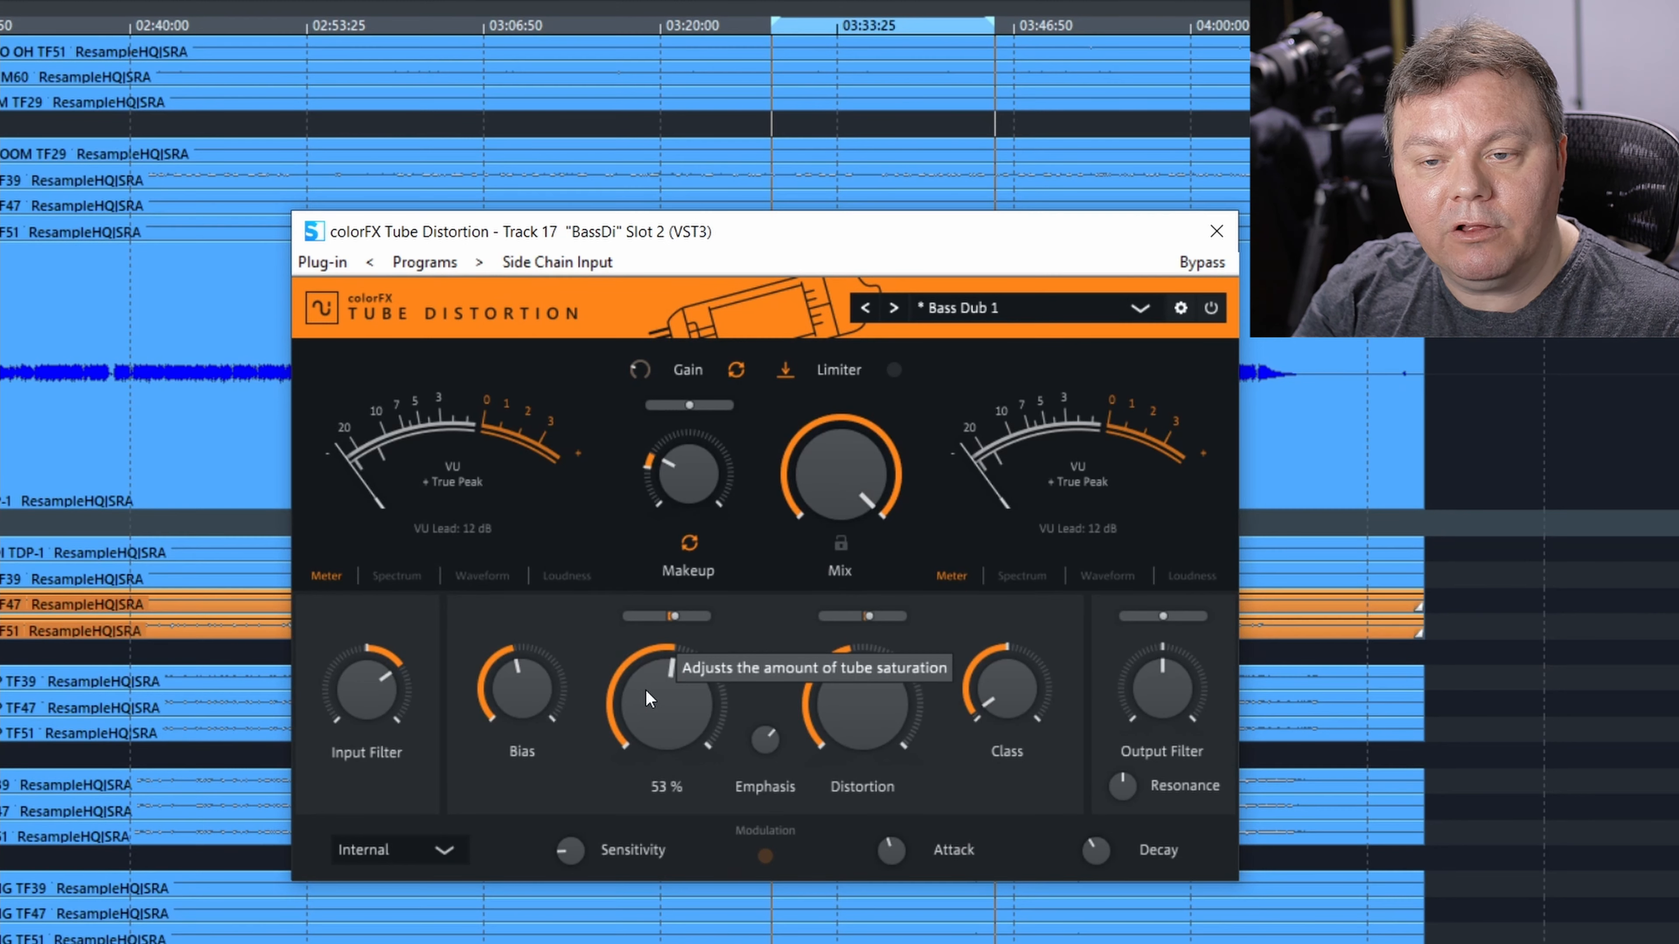
drag(839, 477, 818, 552)
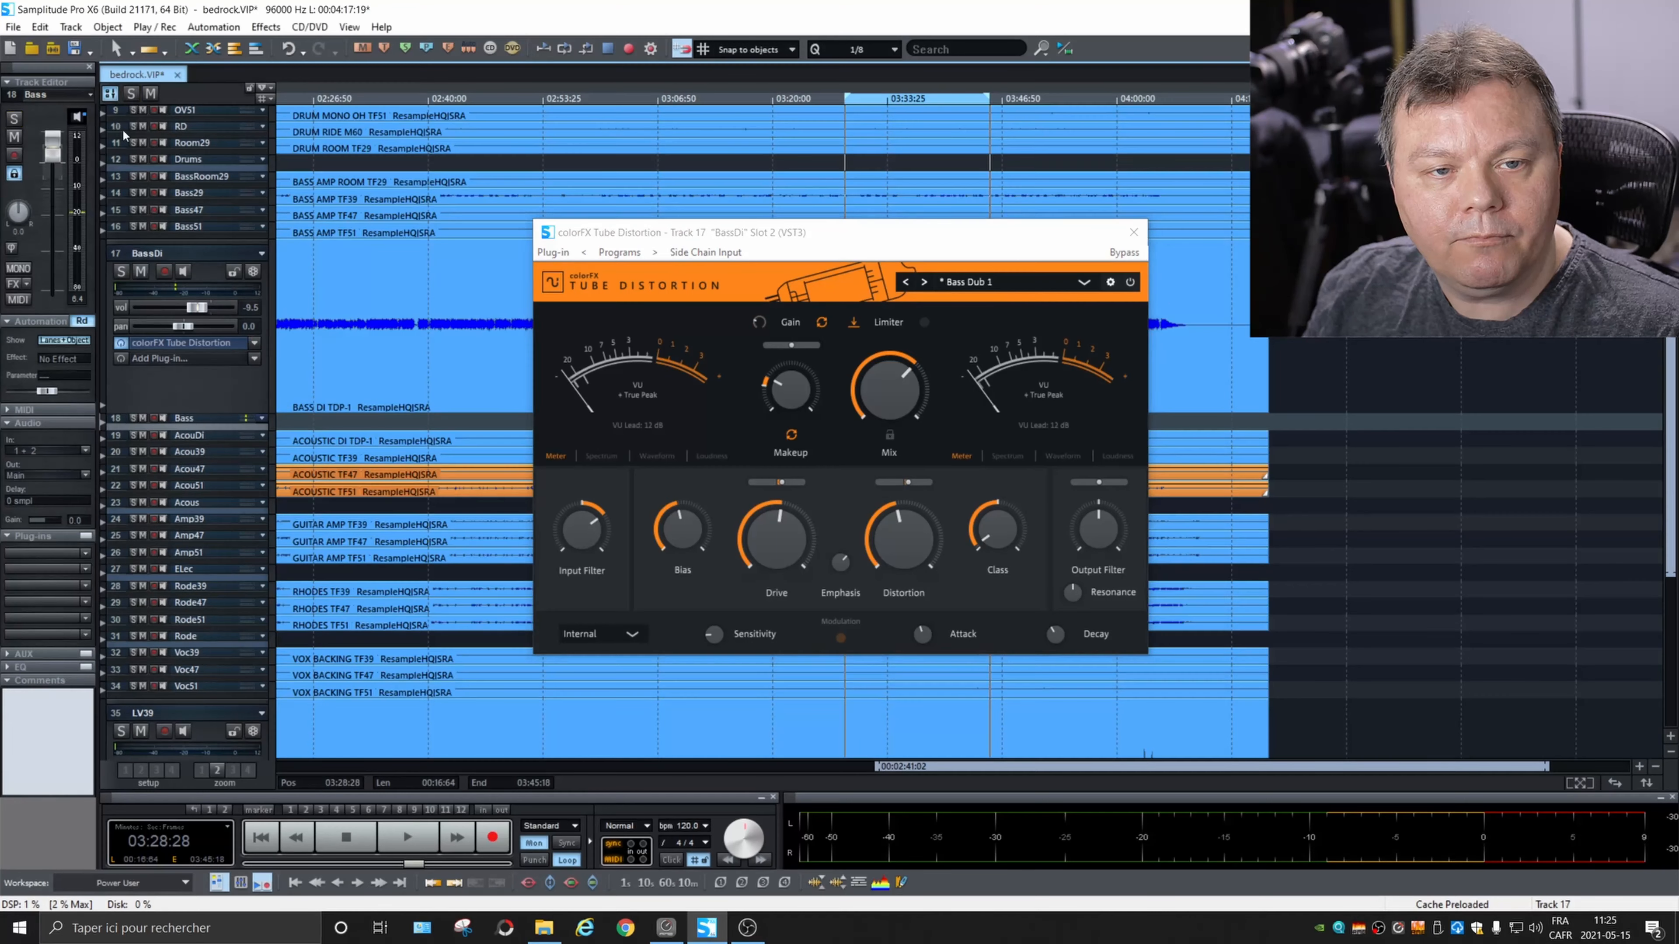
scroll(124, 136, down, 5)
click(1134, 232)
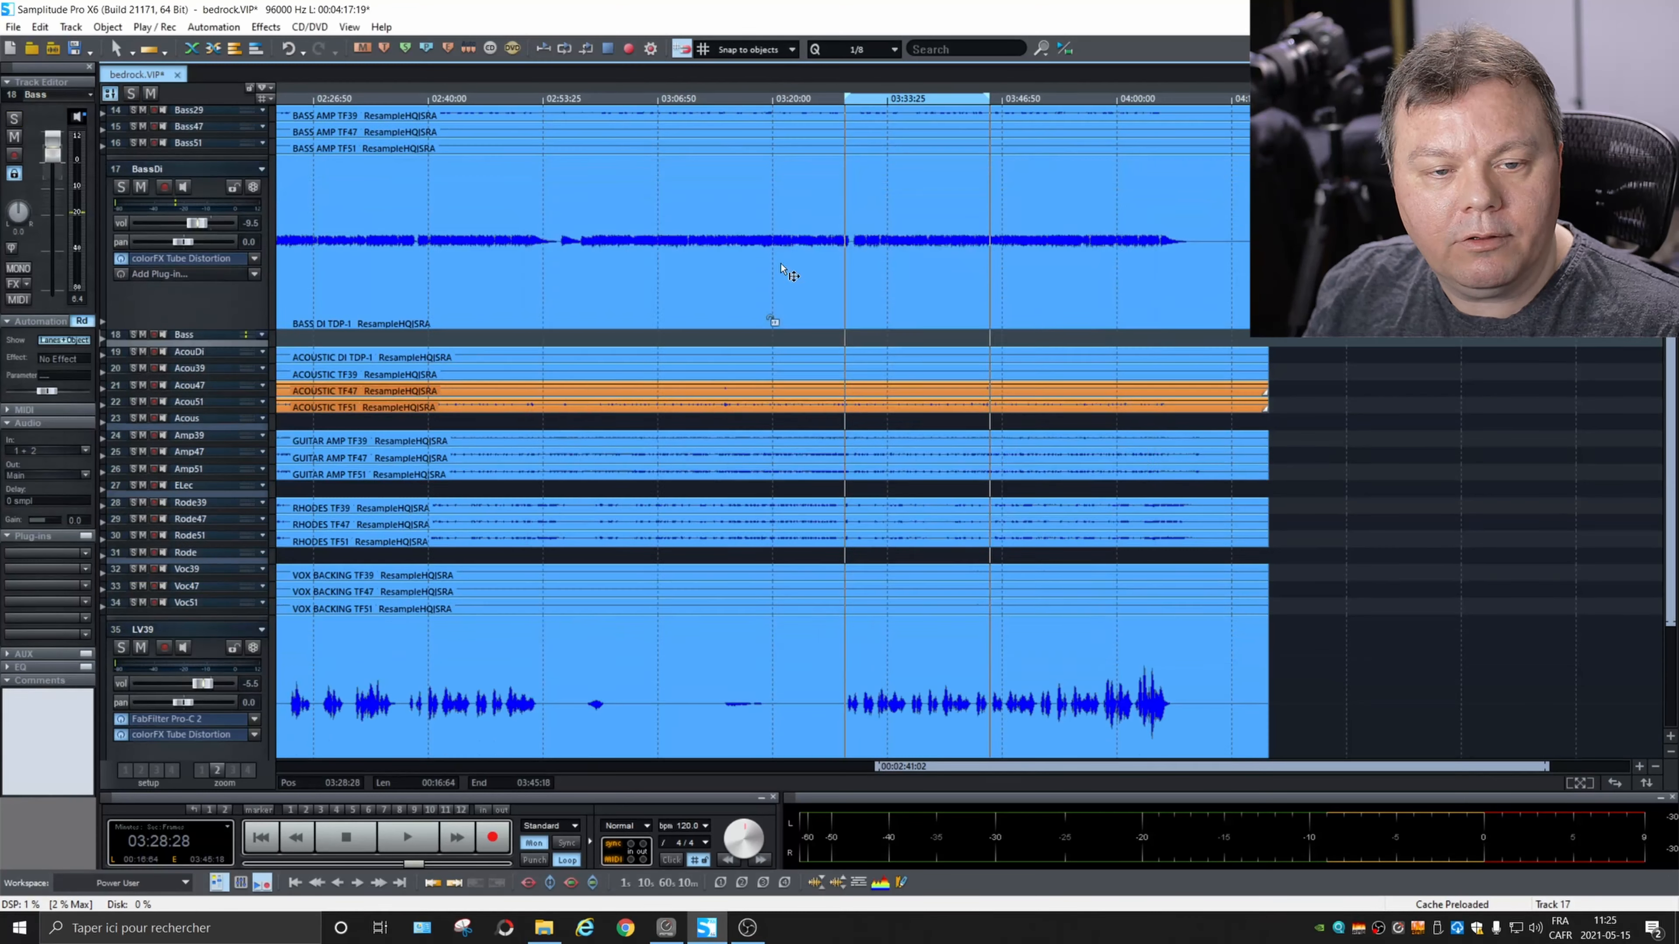
Step: Add a new empty track to the project, enlarge it, and open the mixer
scroll(786, 273, down, 4)
click(192, 587)
key(ctrl+i)
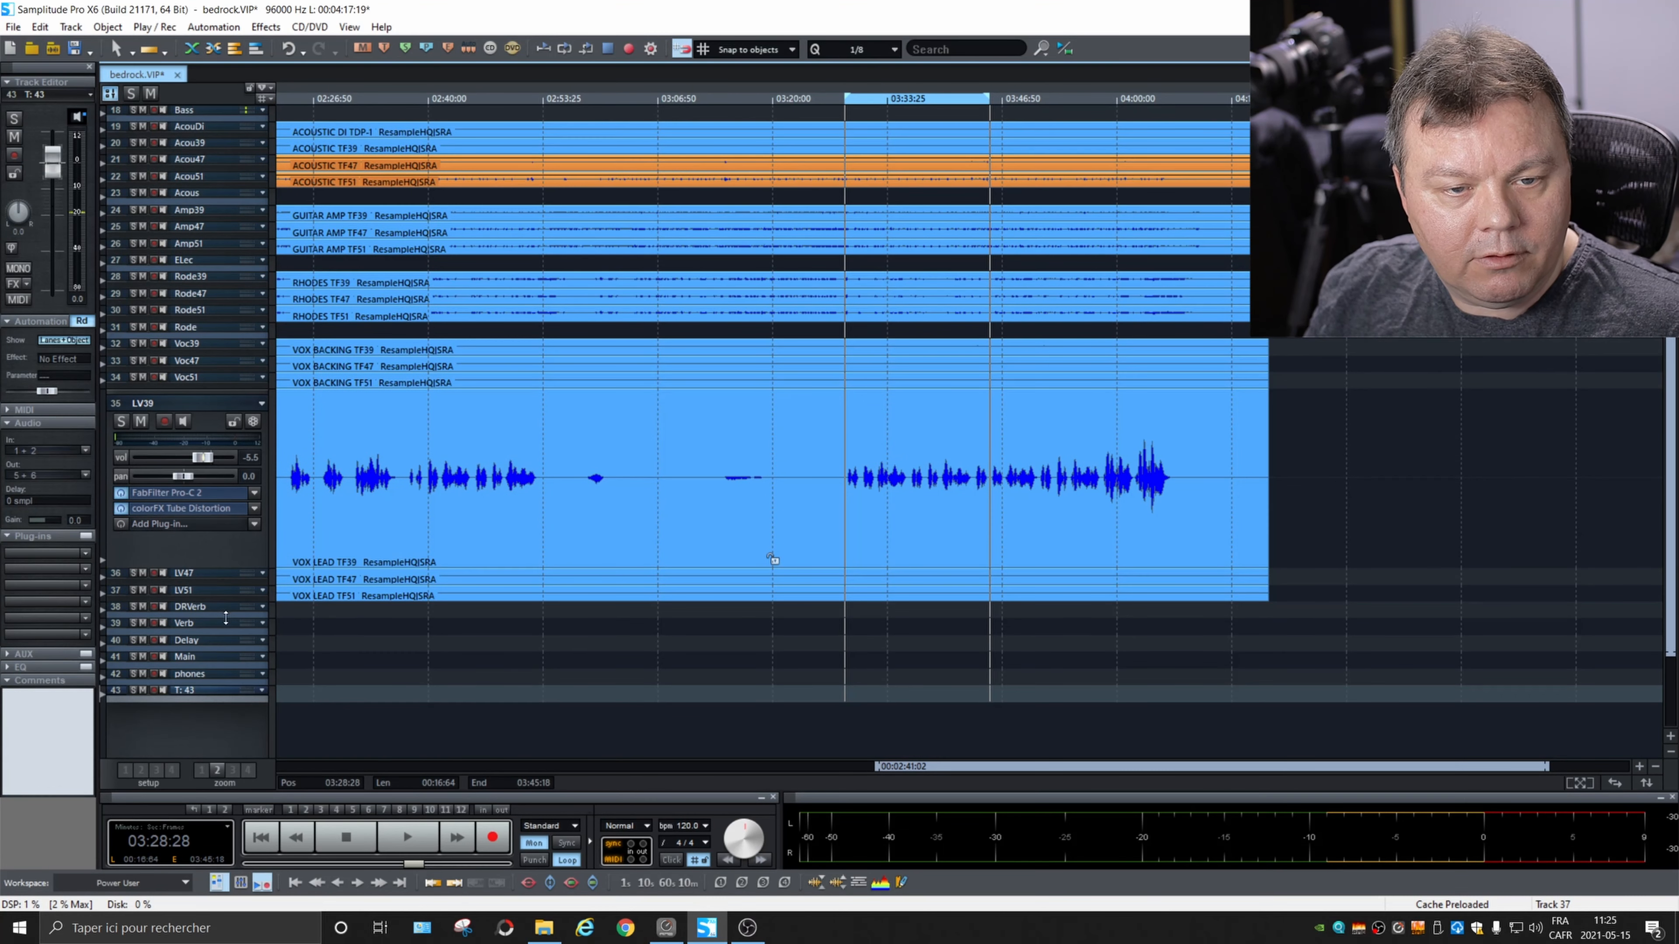
click(208, 692)
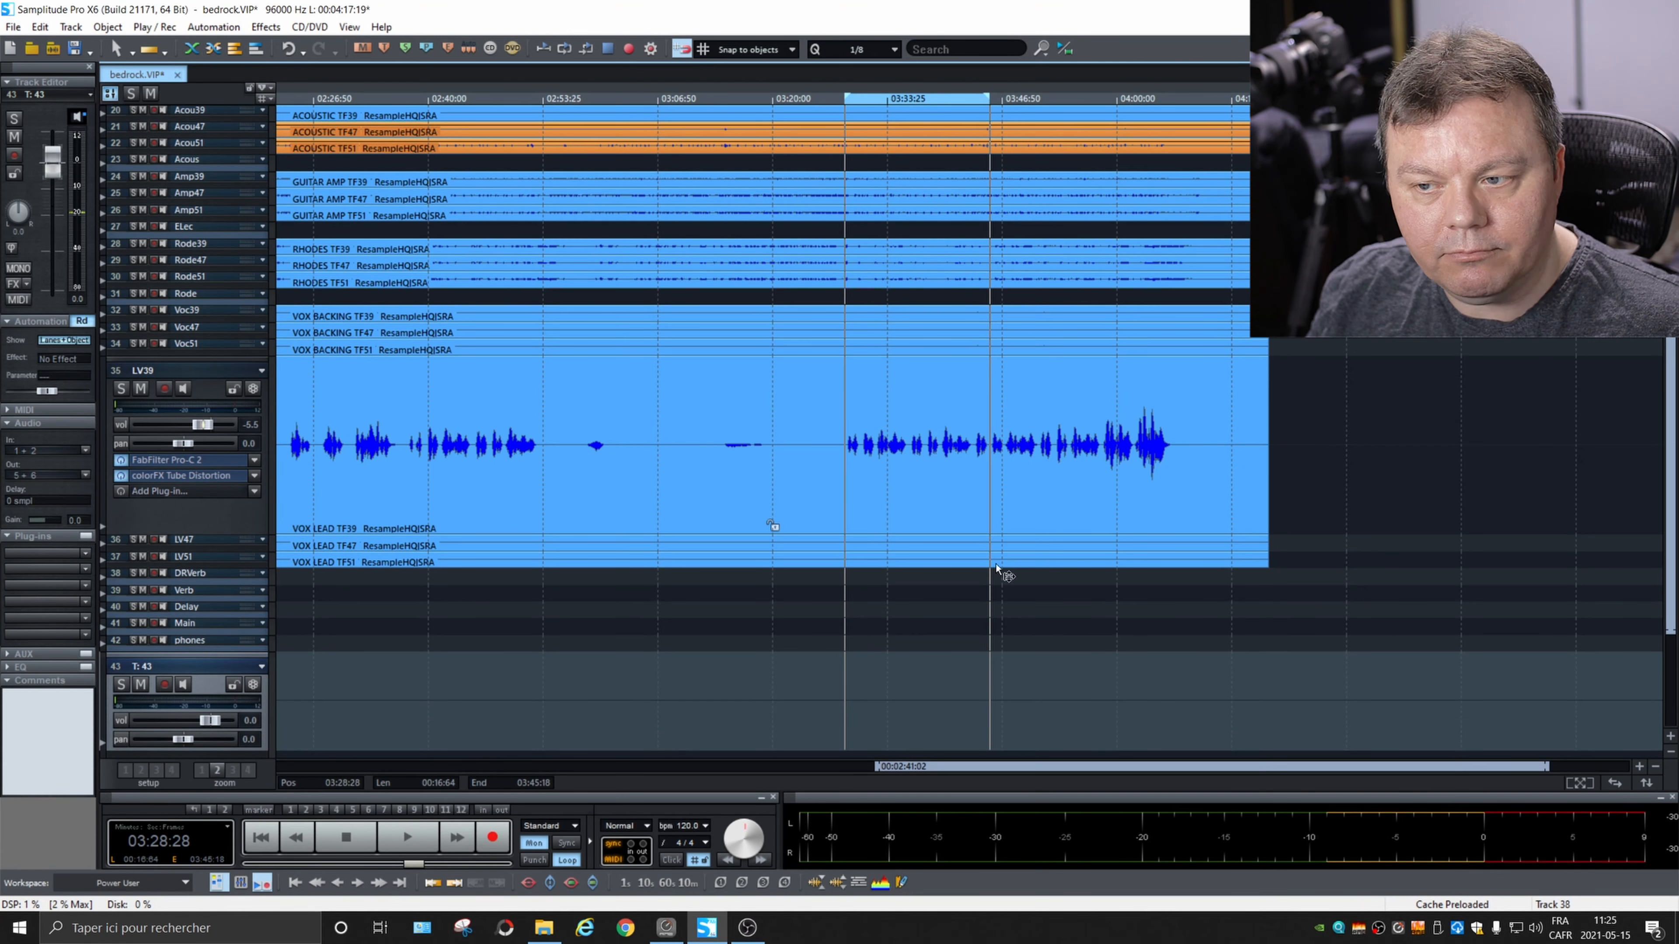
scroll(768, 356, down, 3)
key(m)
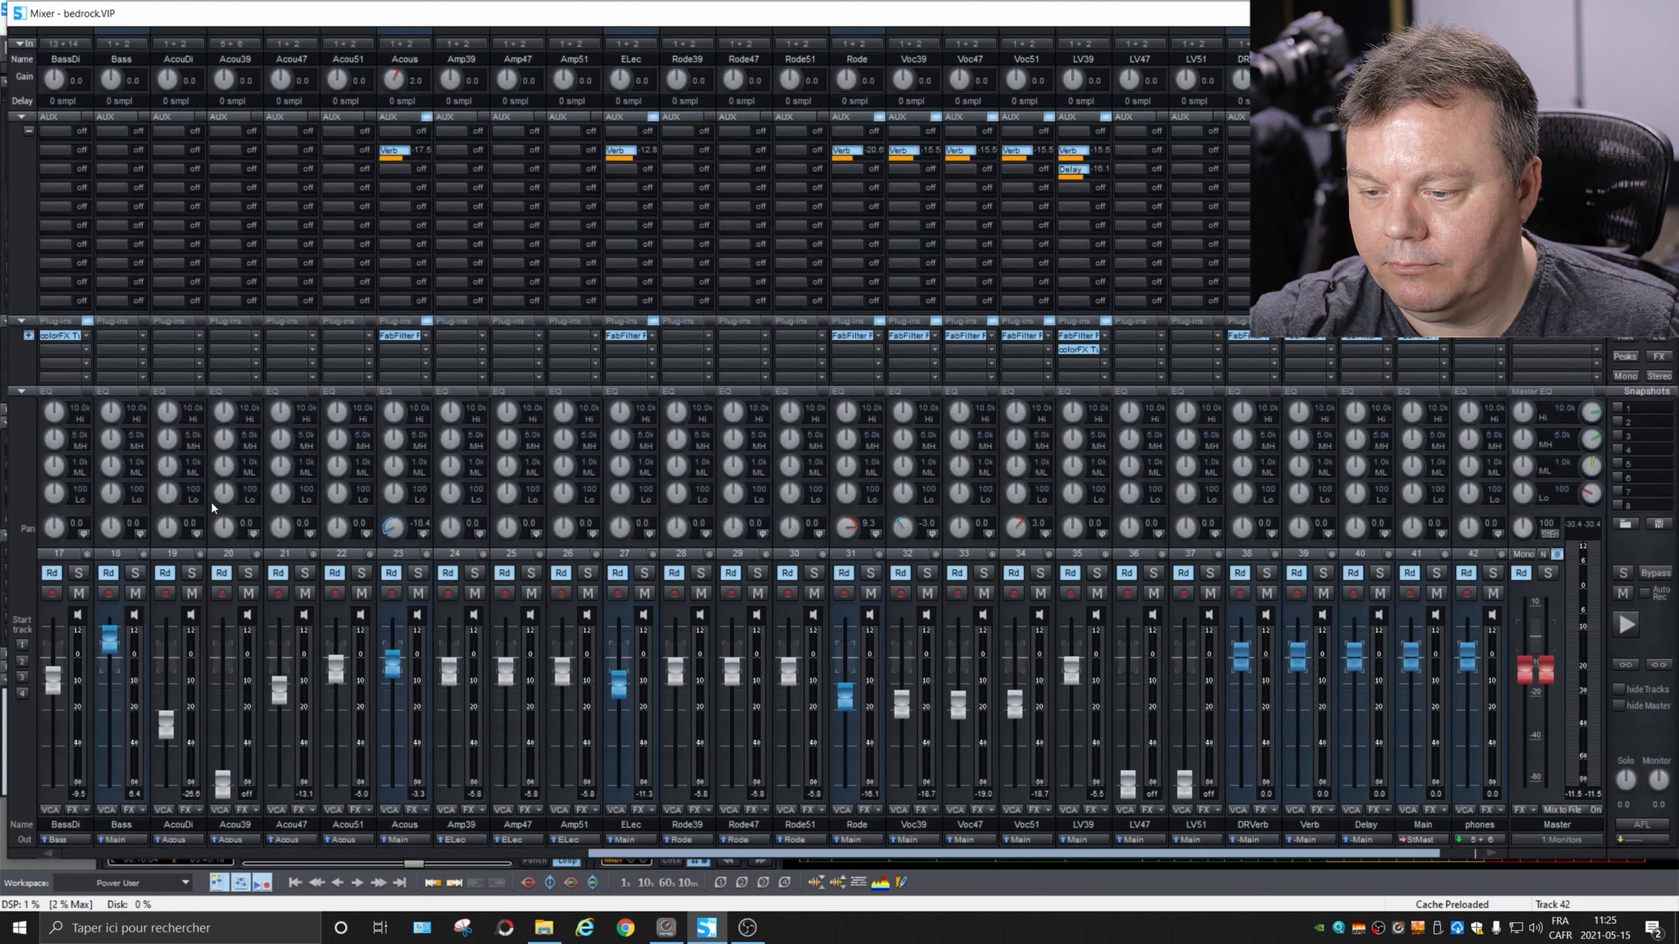
Step: Place the new track between LV51 and DRVerb in the mixer and name it GENERATOR
drag(1393, 853, 1188, 826)
click(1479, 840)
click(1446, 694)
double_click(1189, 825)
text(GENERATOR)
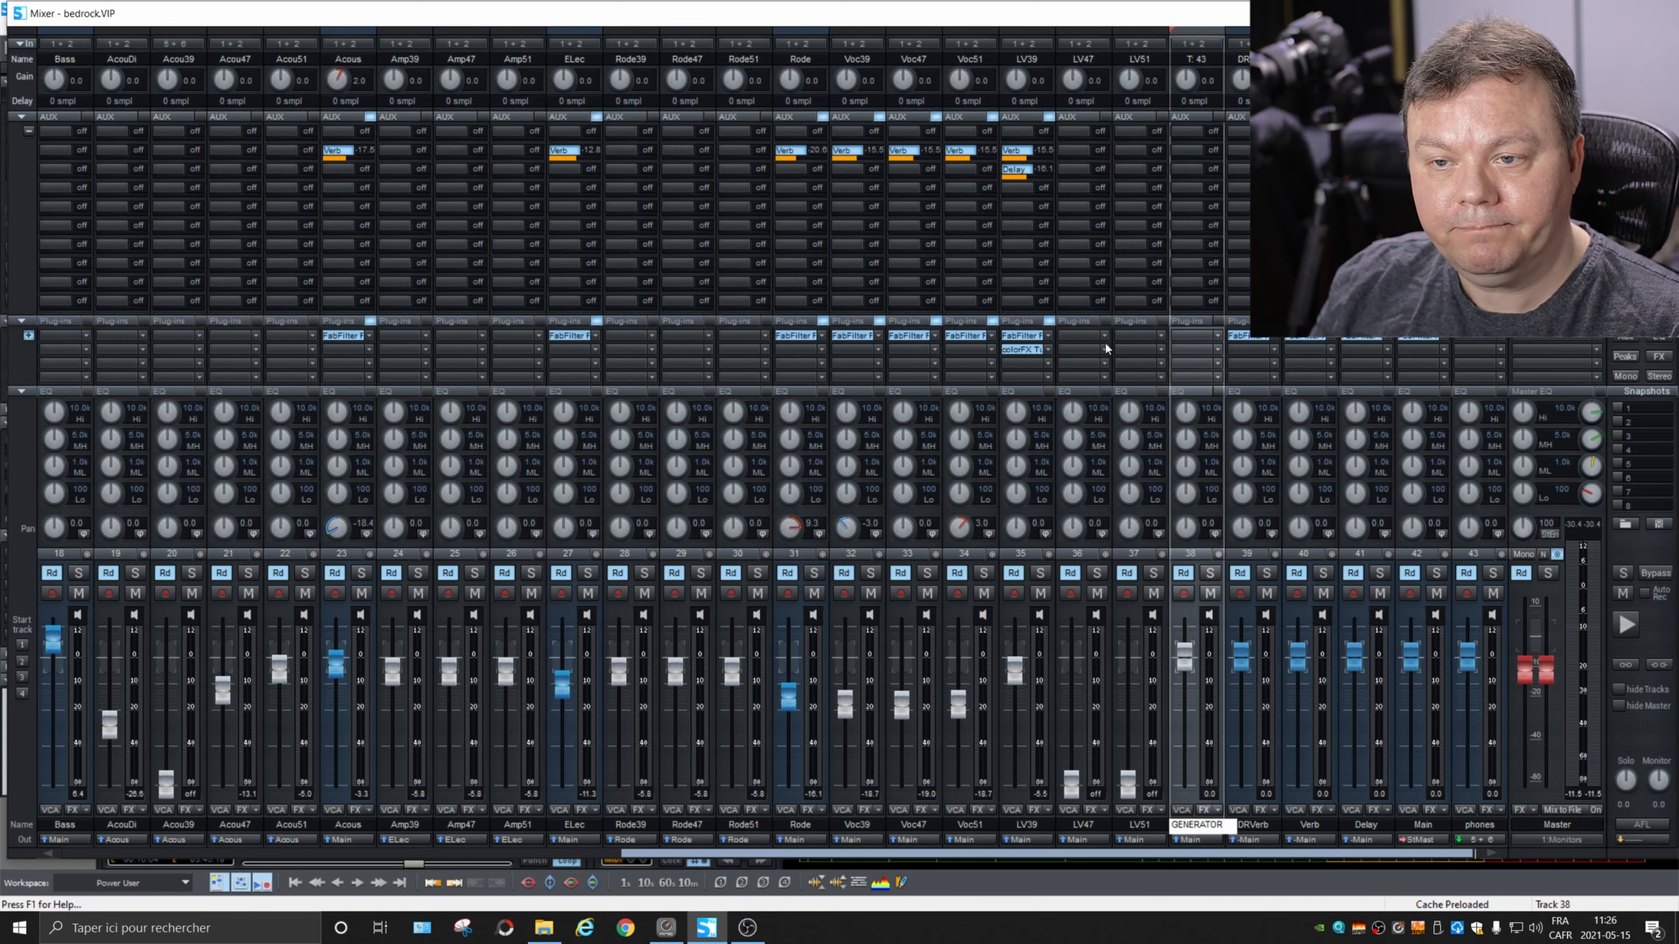
Step: Find EMO-Generator Mono in the Plug-in Browser, insert it on the GENERATOR track, and close its window
click(1215, 334)
mouse_move(1345, 400)
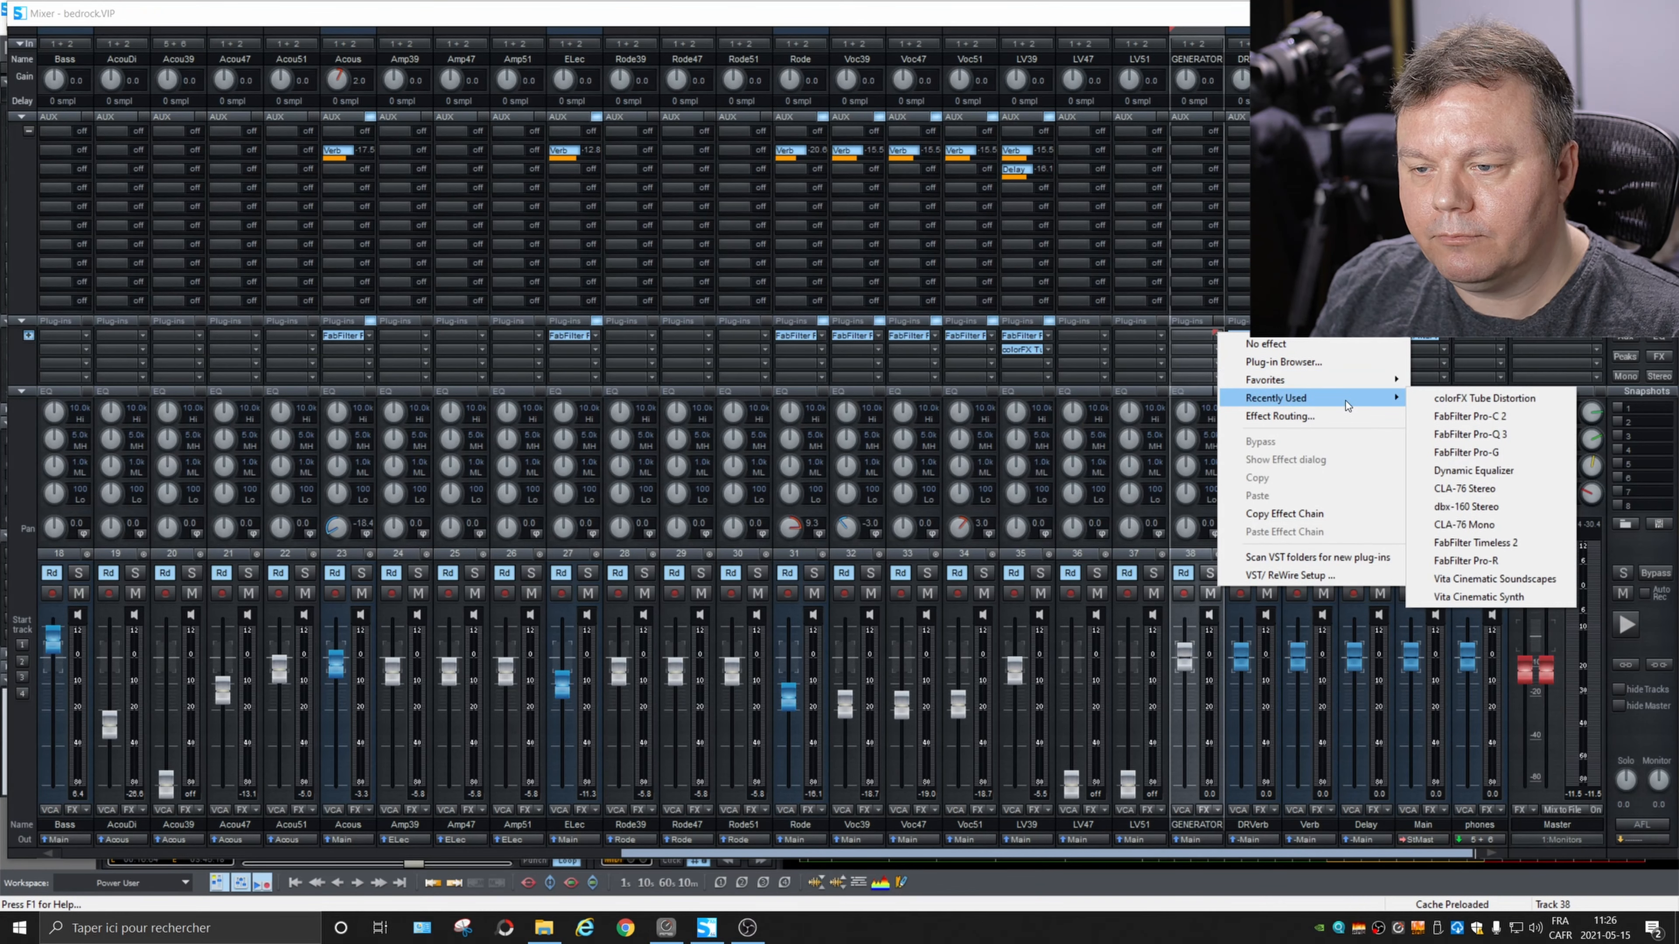
click(1282, 361)
text(gene)
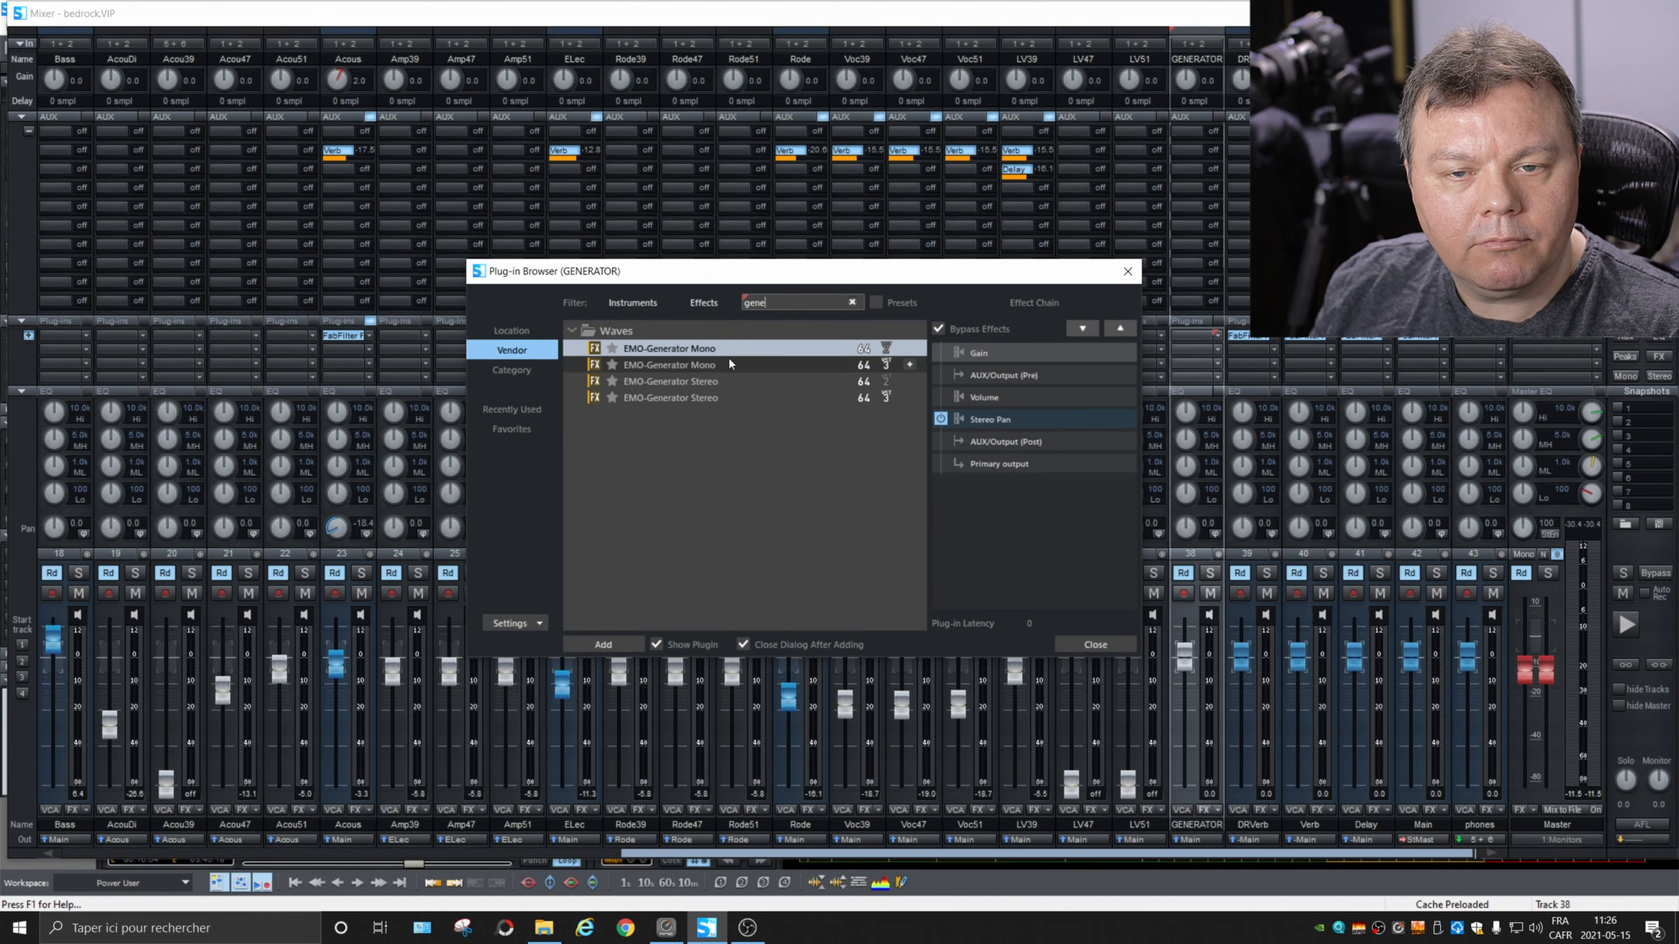
double_click(717, 349)
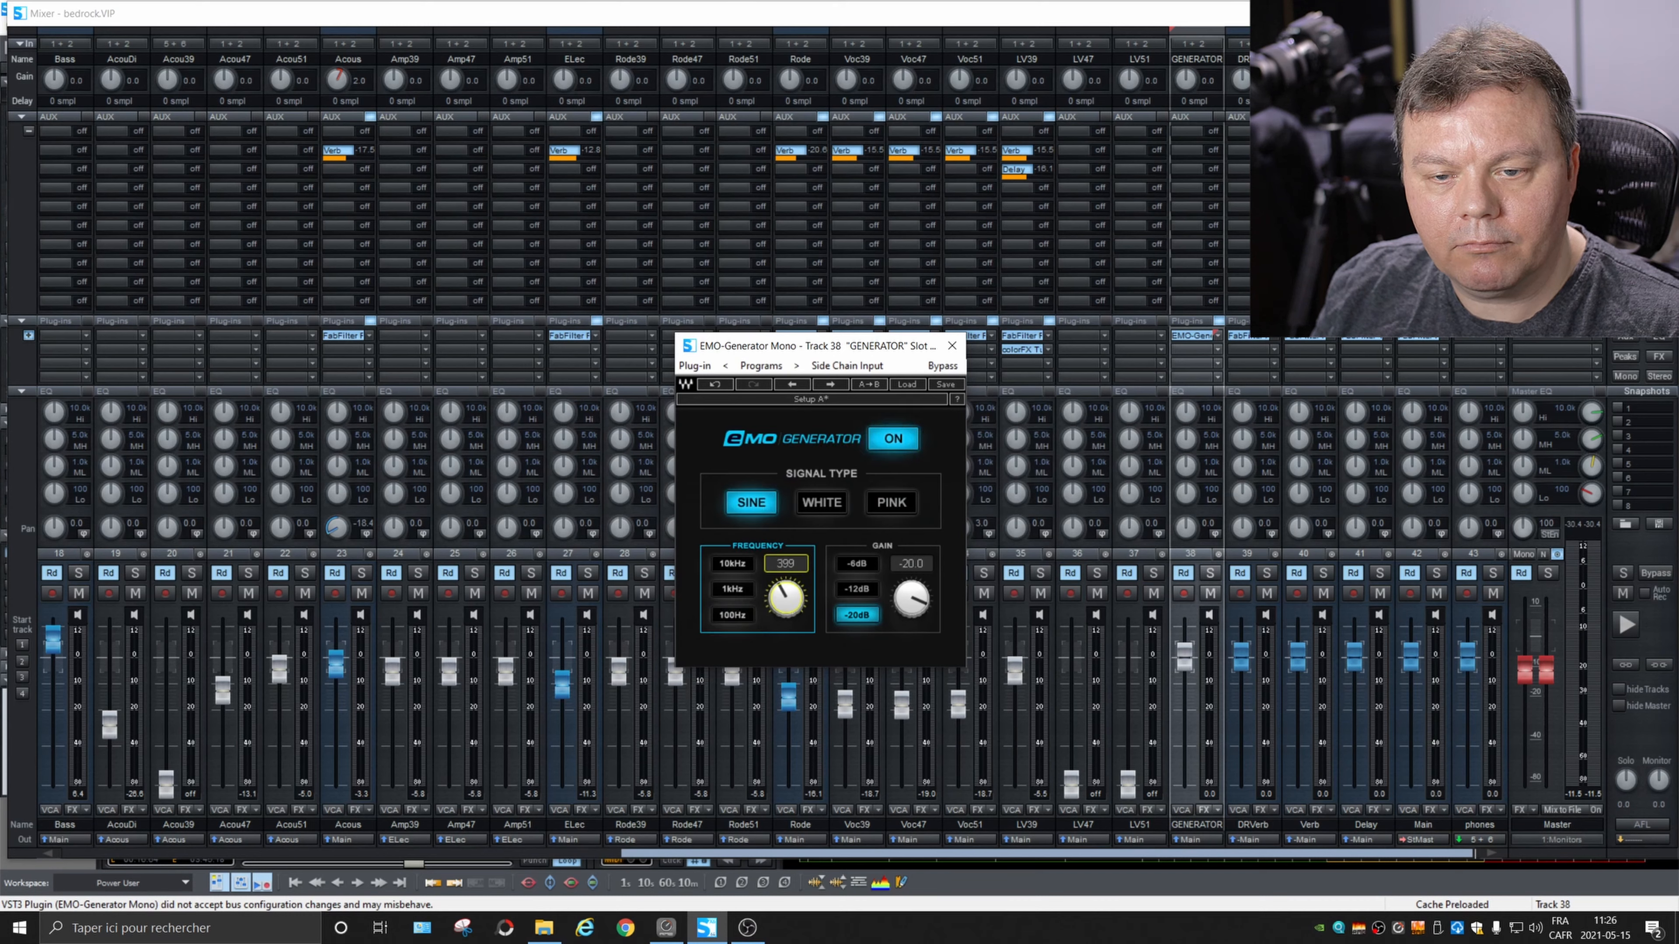
click(952, 346)
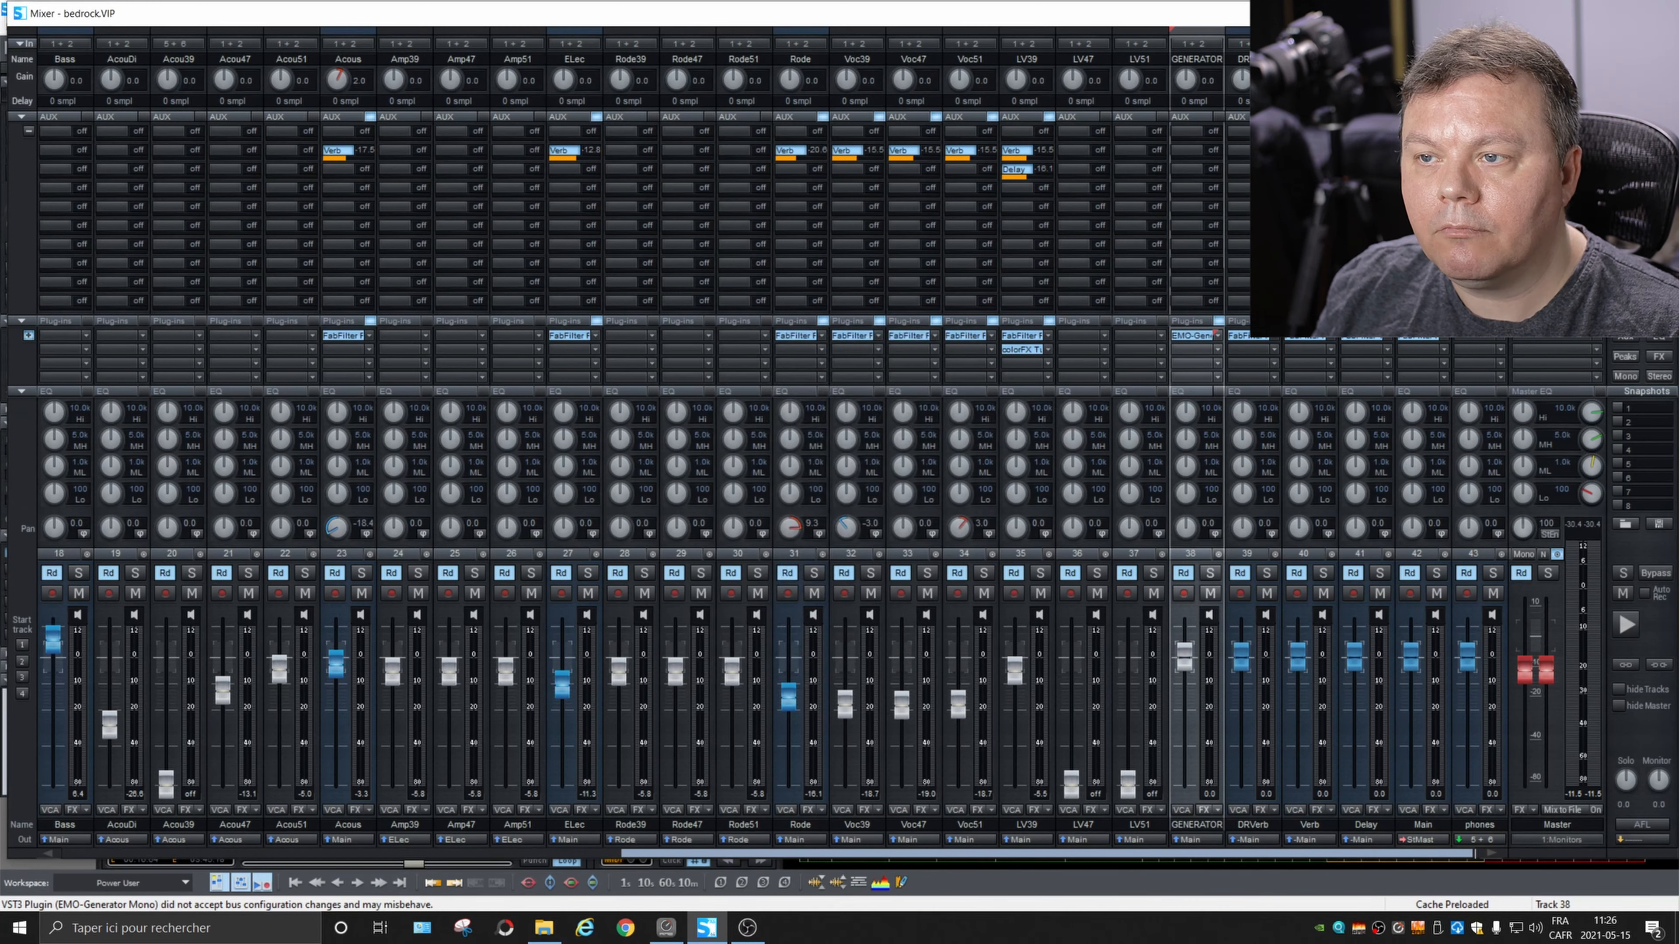
Step: Turn on monitoring for the GENERATOR track in the arrangement and set the generator's sine frequency to 82 Hz
key(m)
click(183, 433)
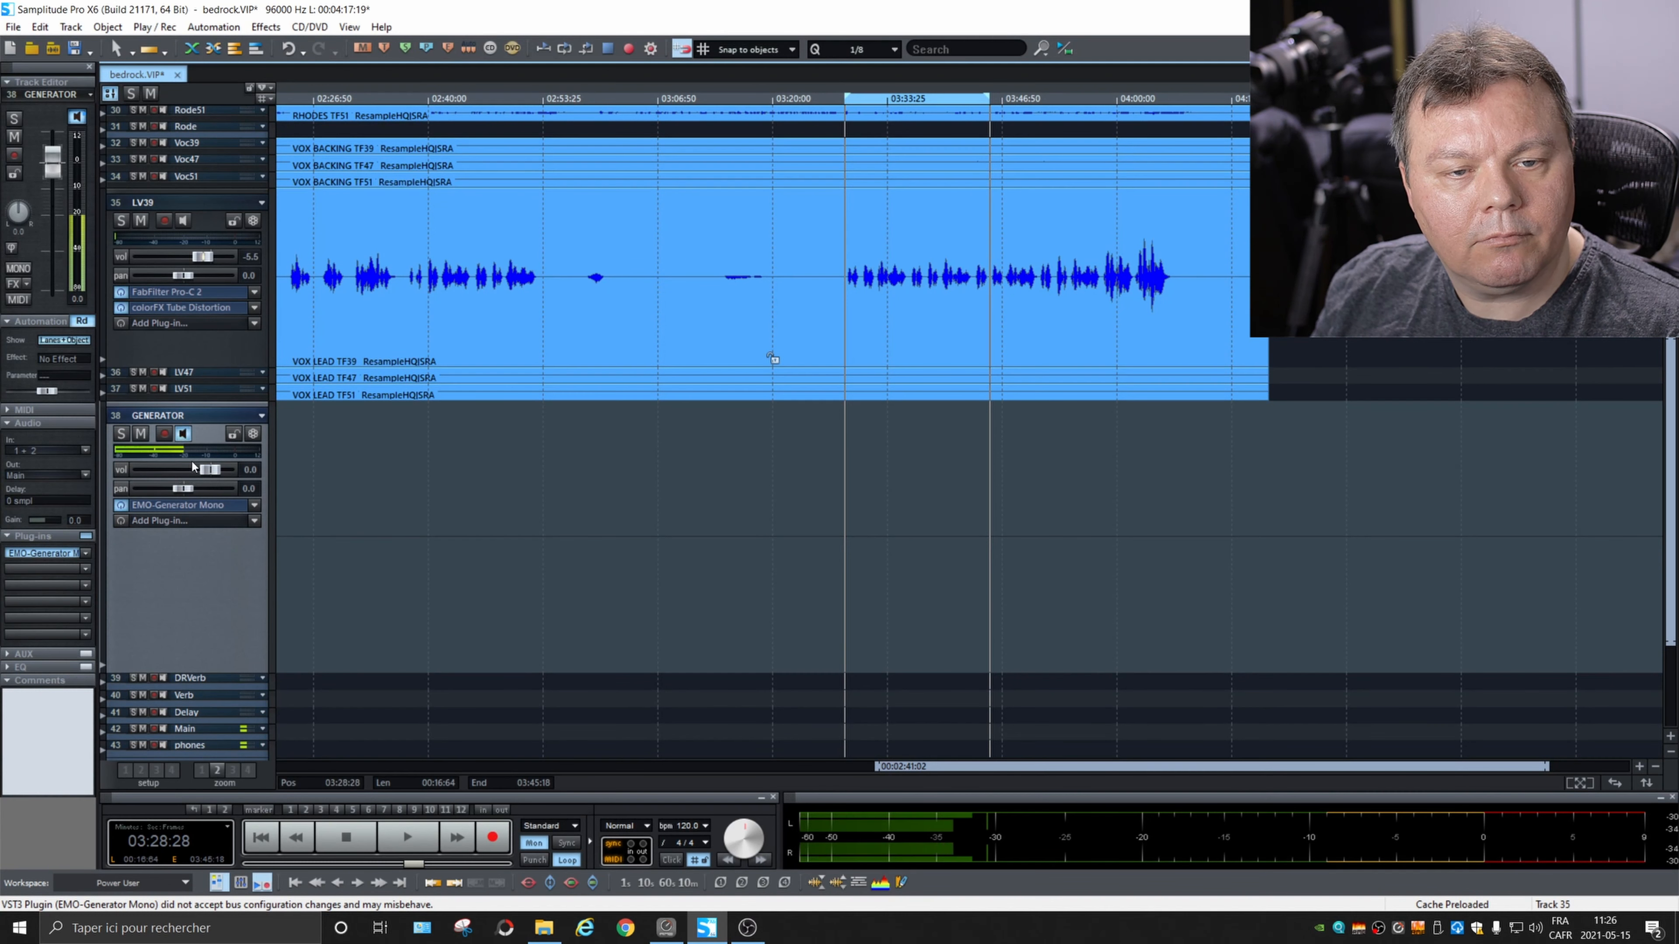
click(177, 505)
drag(781, 603, 782, 612)
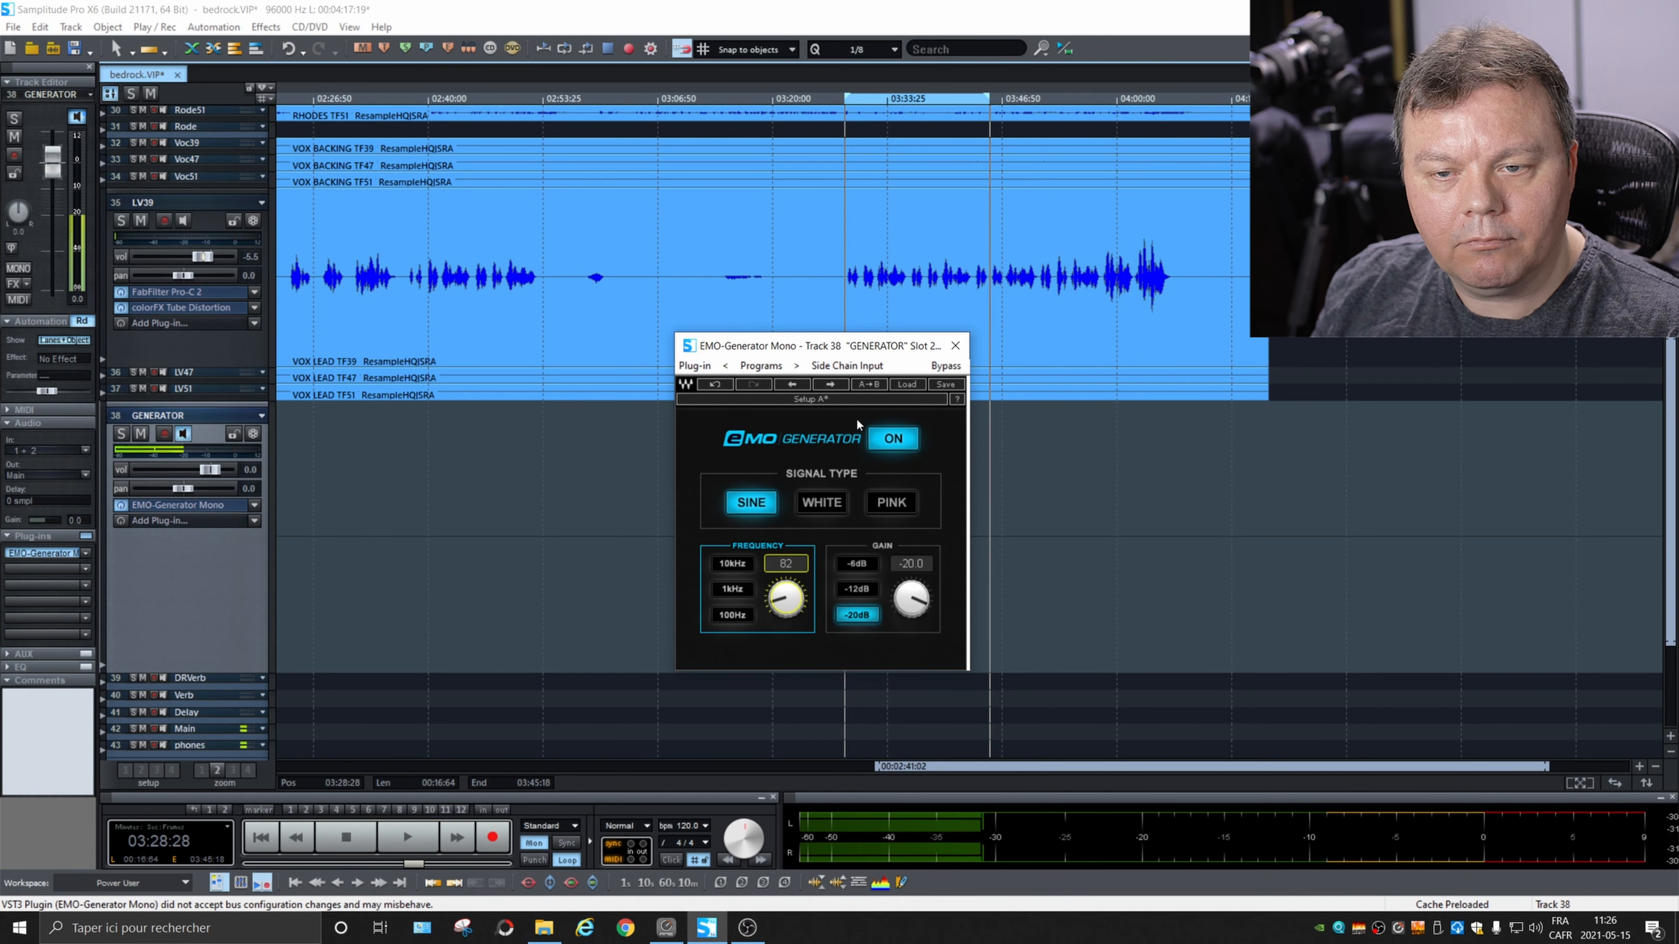
click(955, 345)
Step: Insert the recently used colorFX Tube Distortion after EMO-Generator Mono on the GENERATOR track, and open the mixer
click(254, 520)
mouse_move(370, 586)
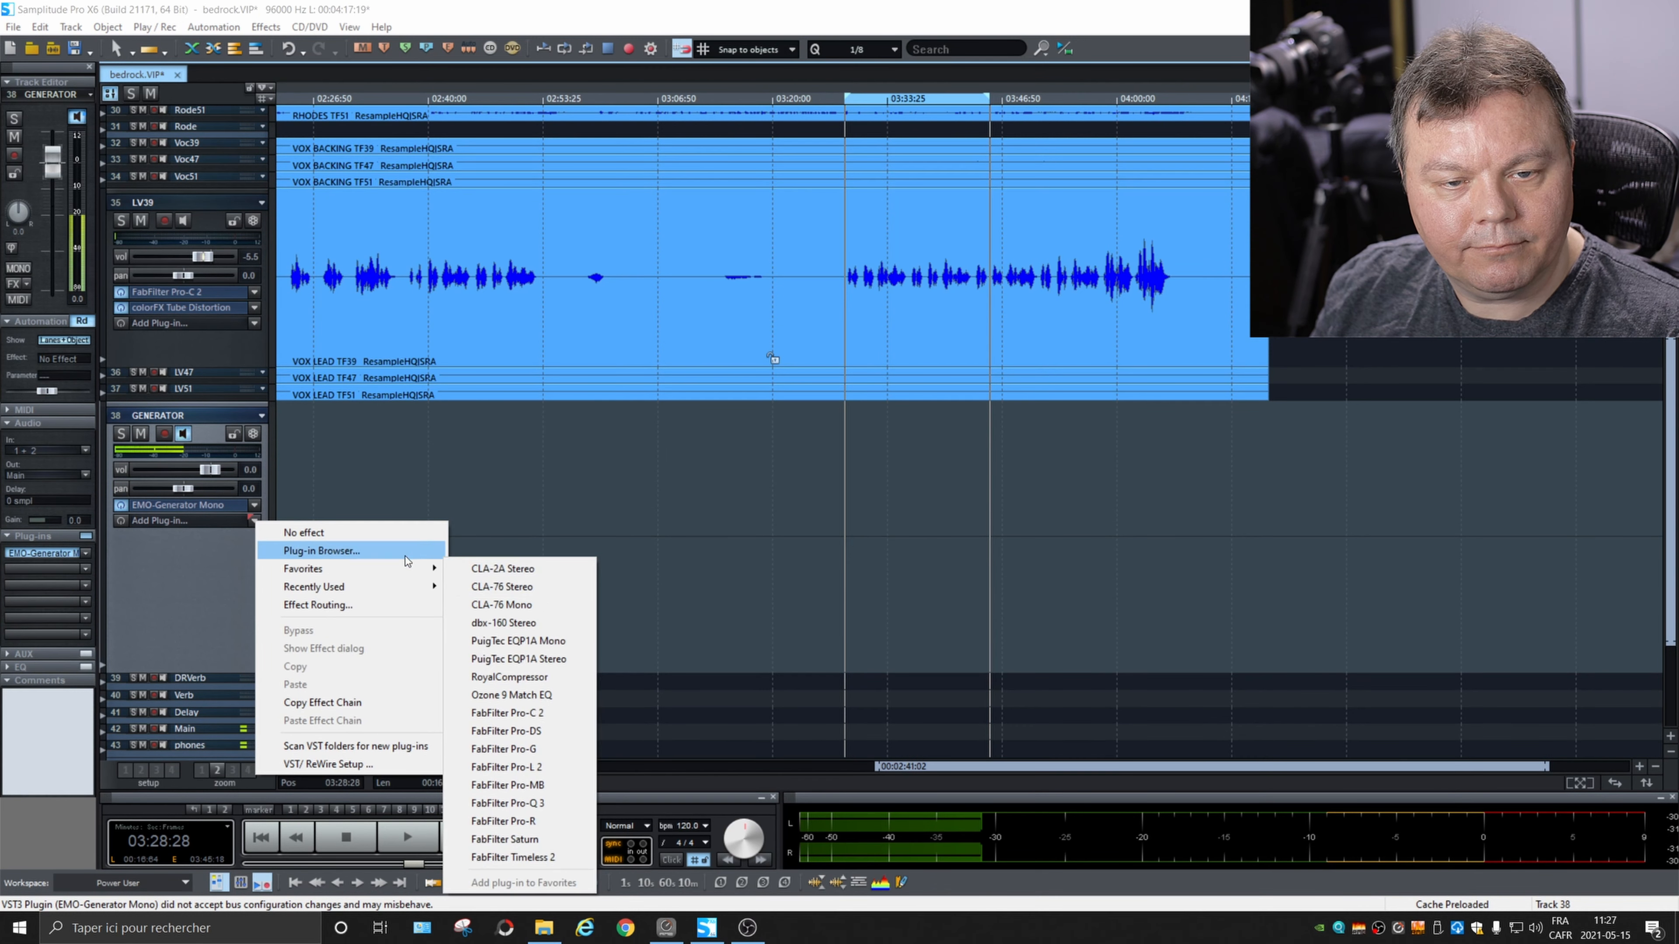
click(522, 605)
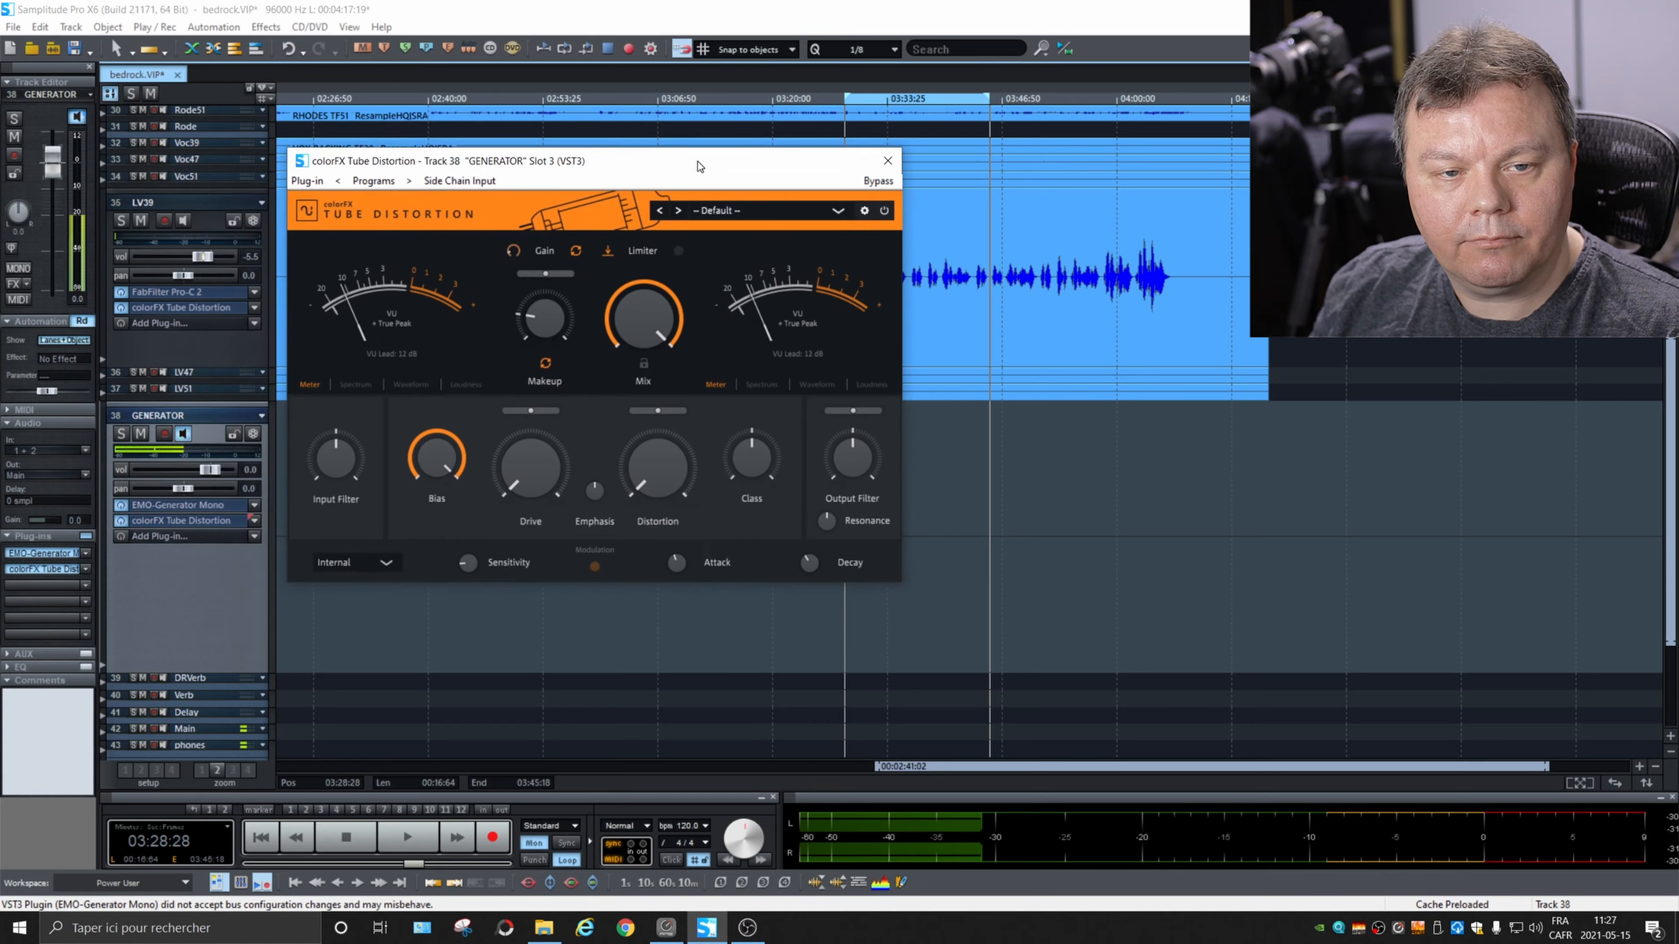
key(m)
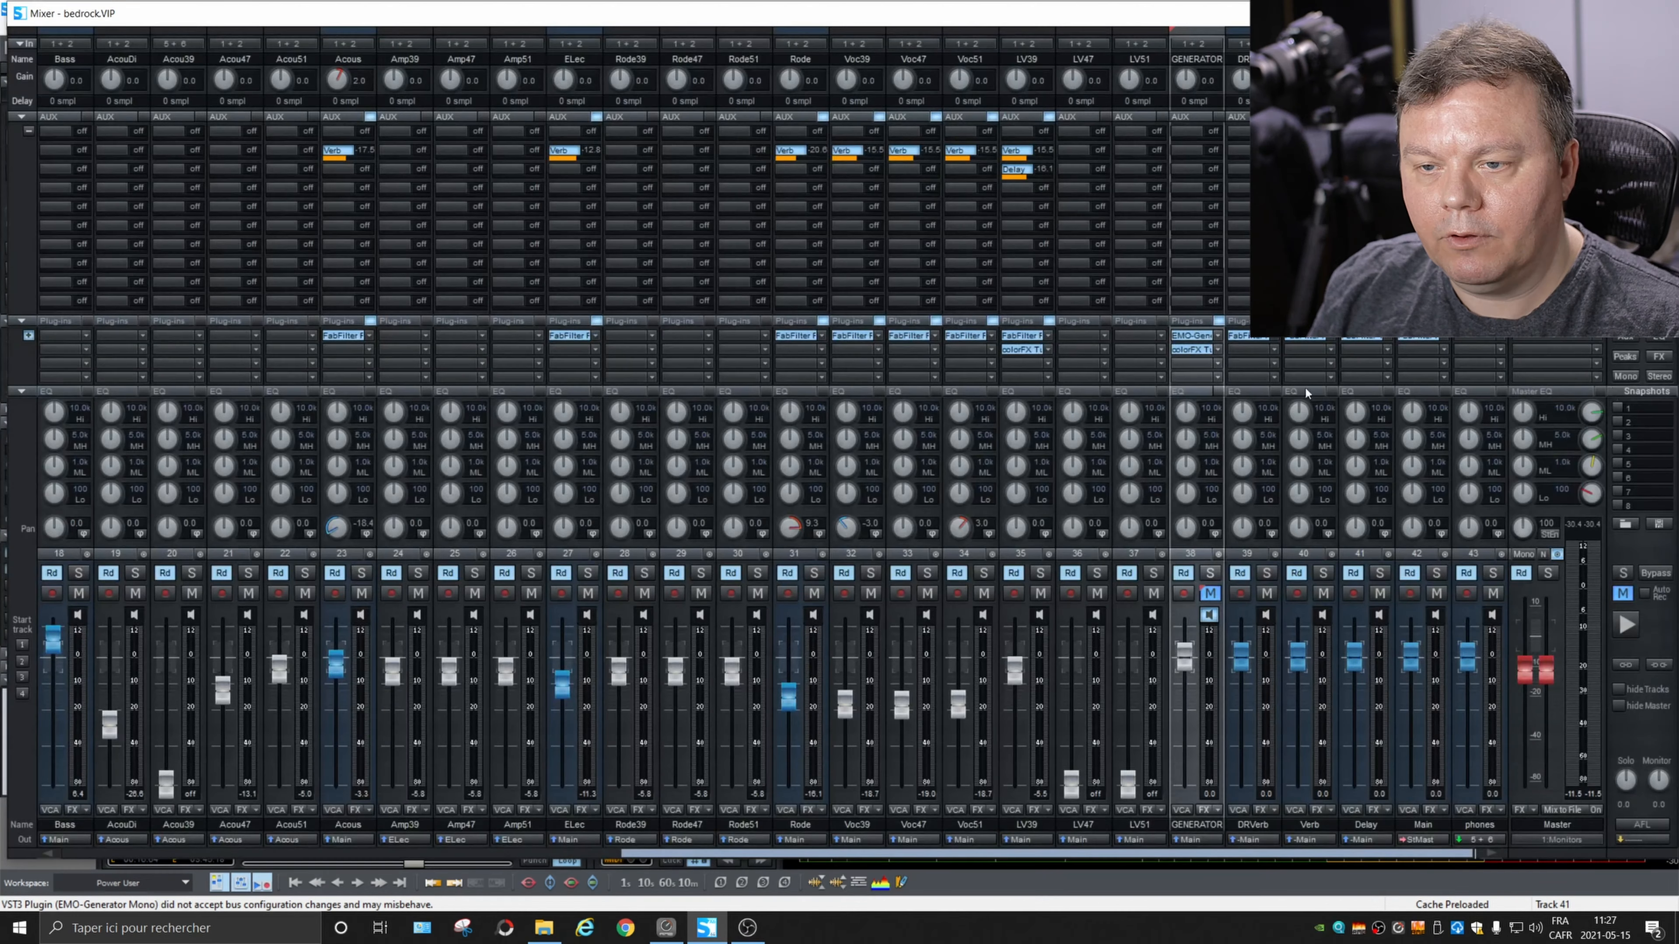
Step: Insert FabFilter Pro-Q 3 after colorFX Tube Distortion on the GENERATOR track, move its window aside, and close the mixer
click(1223, 363)
mouse_move(1320, 421)
click(1480, 648)
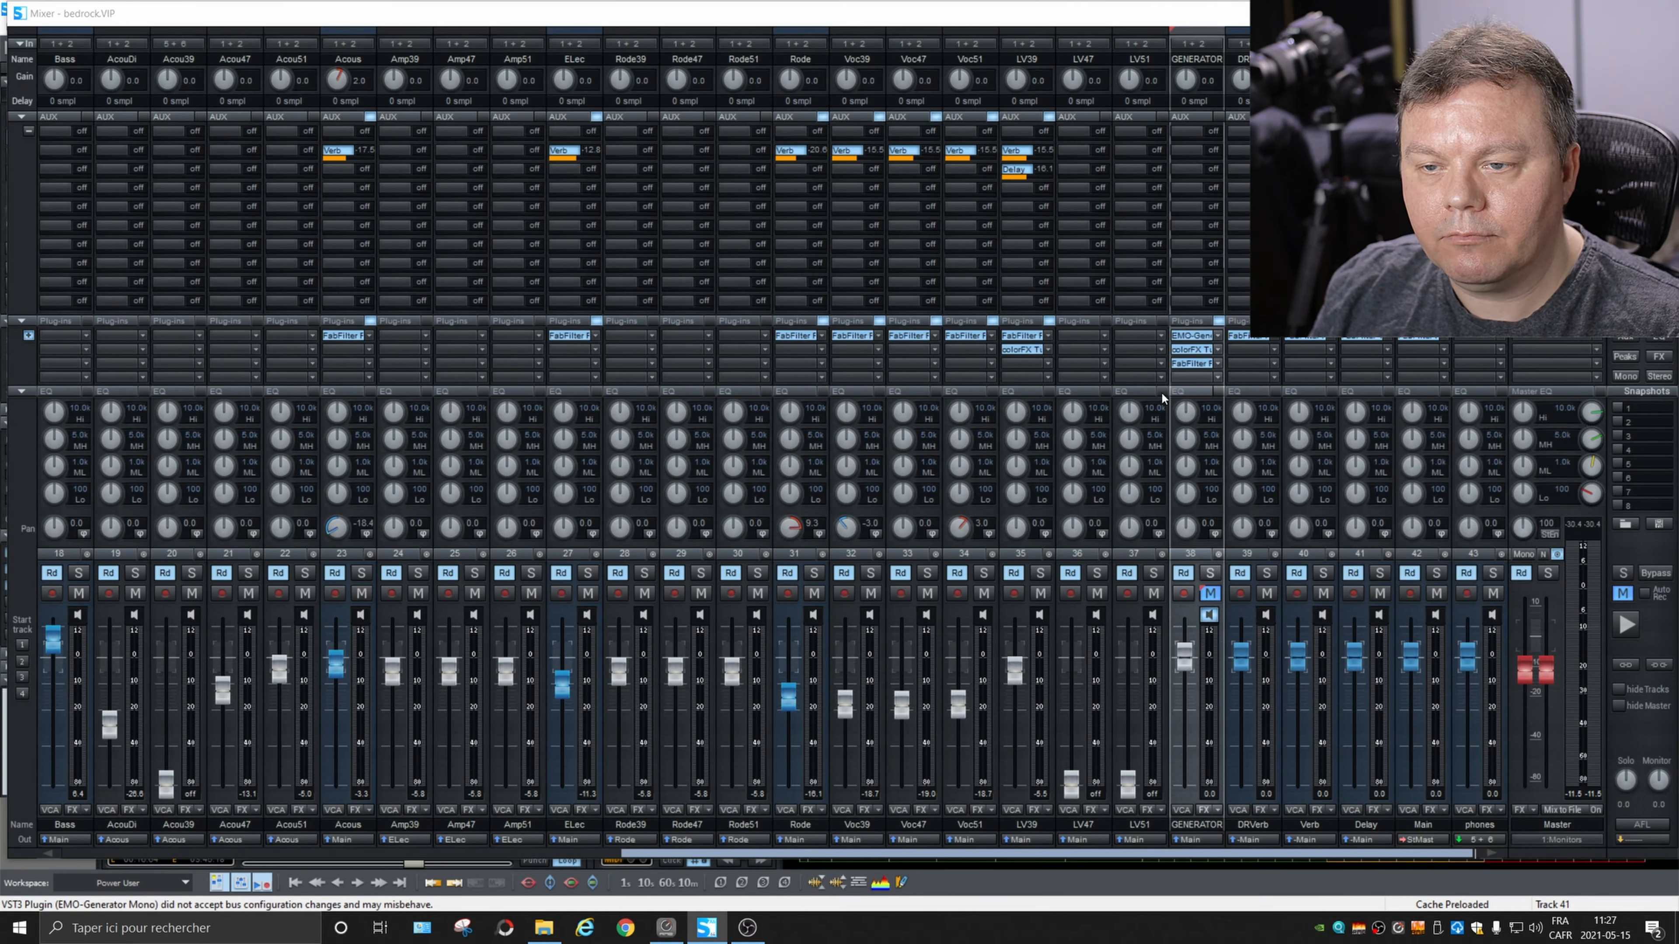
drag(1301, 258, 1109, 130)
key(m)
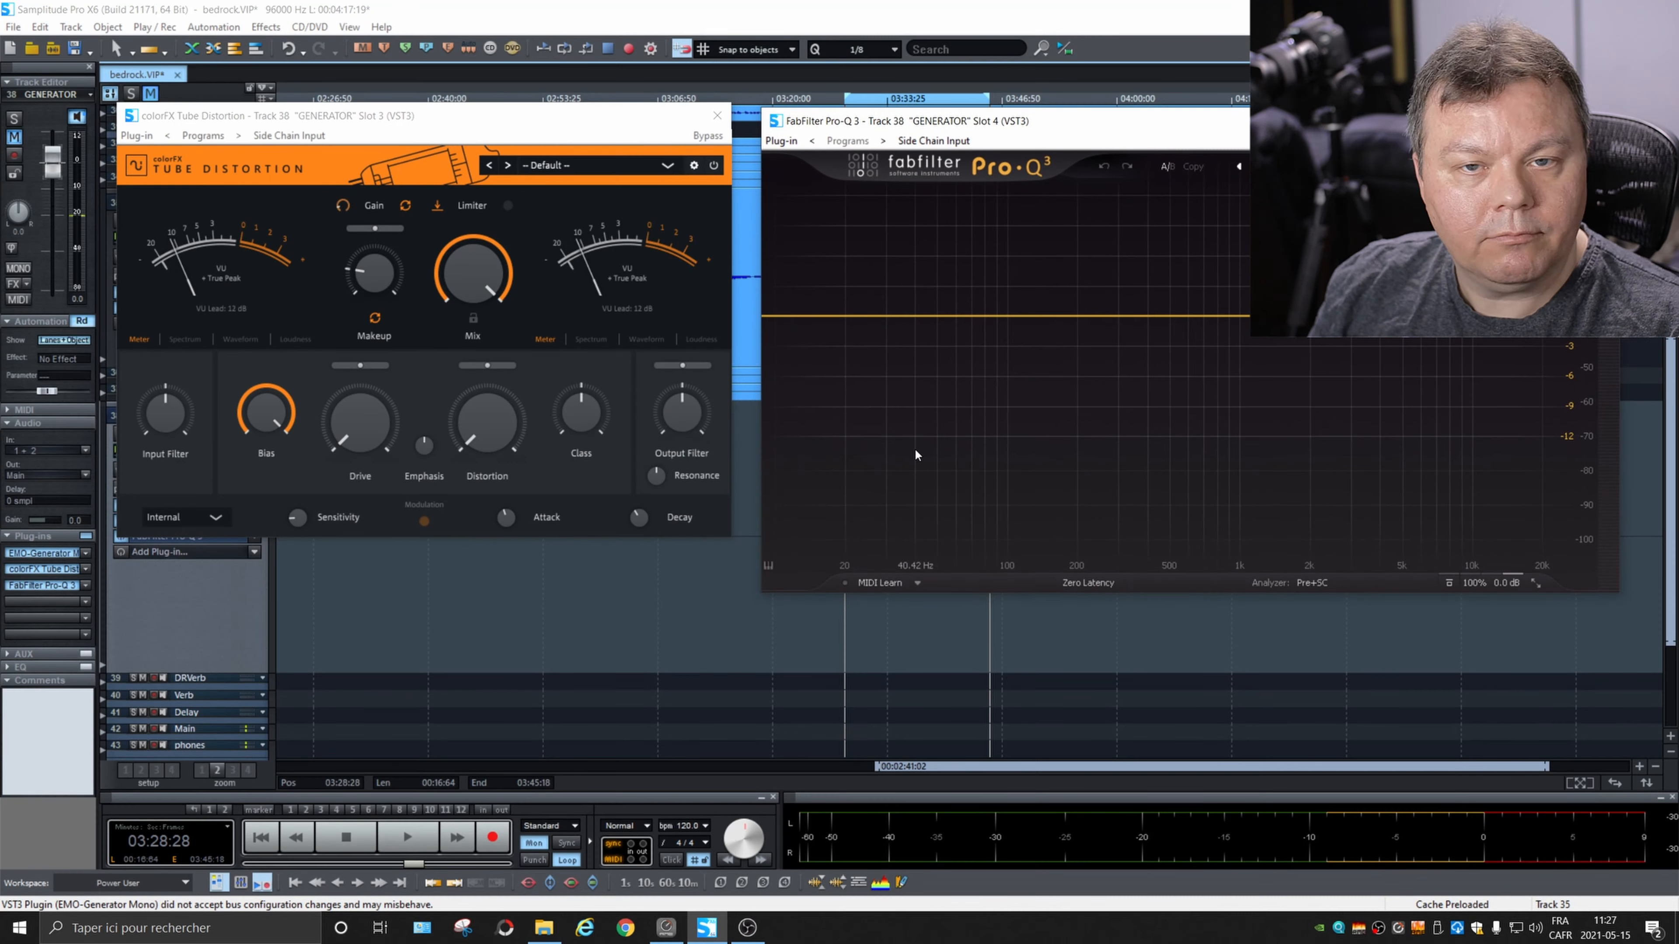
Step: Arrange the Tube Distortion and Pro-Q 3 windows side by side, start playback, and toggle the distortion's automatic gain option
drag(914, 121, 949, 108)
drag(683, 115, 753, 125)
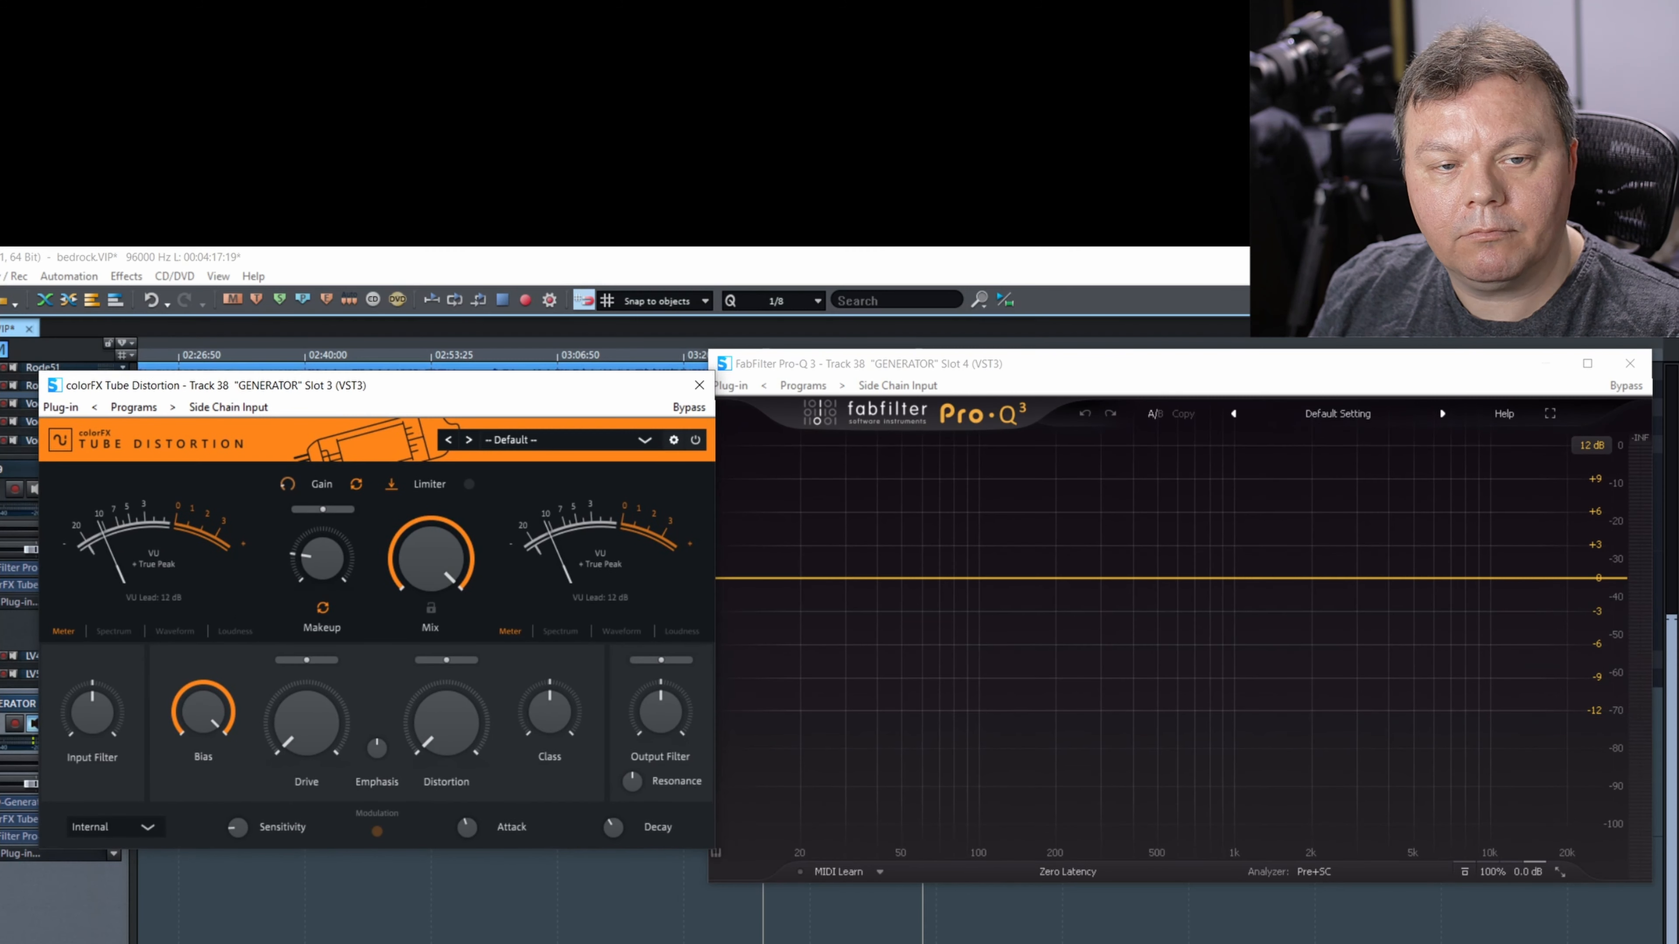
key(space)
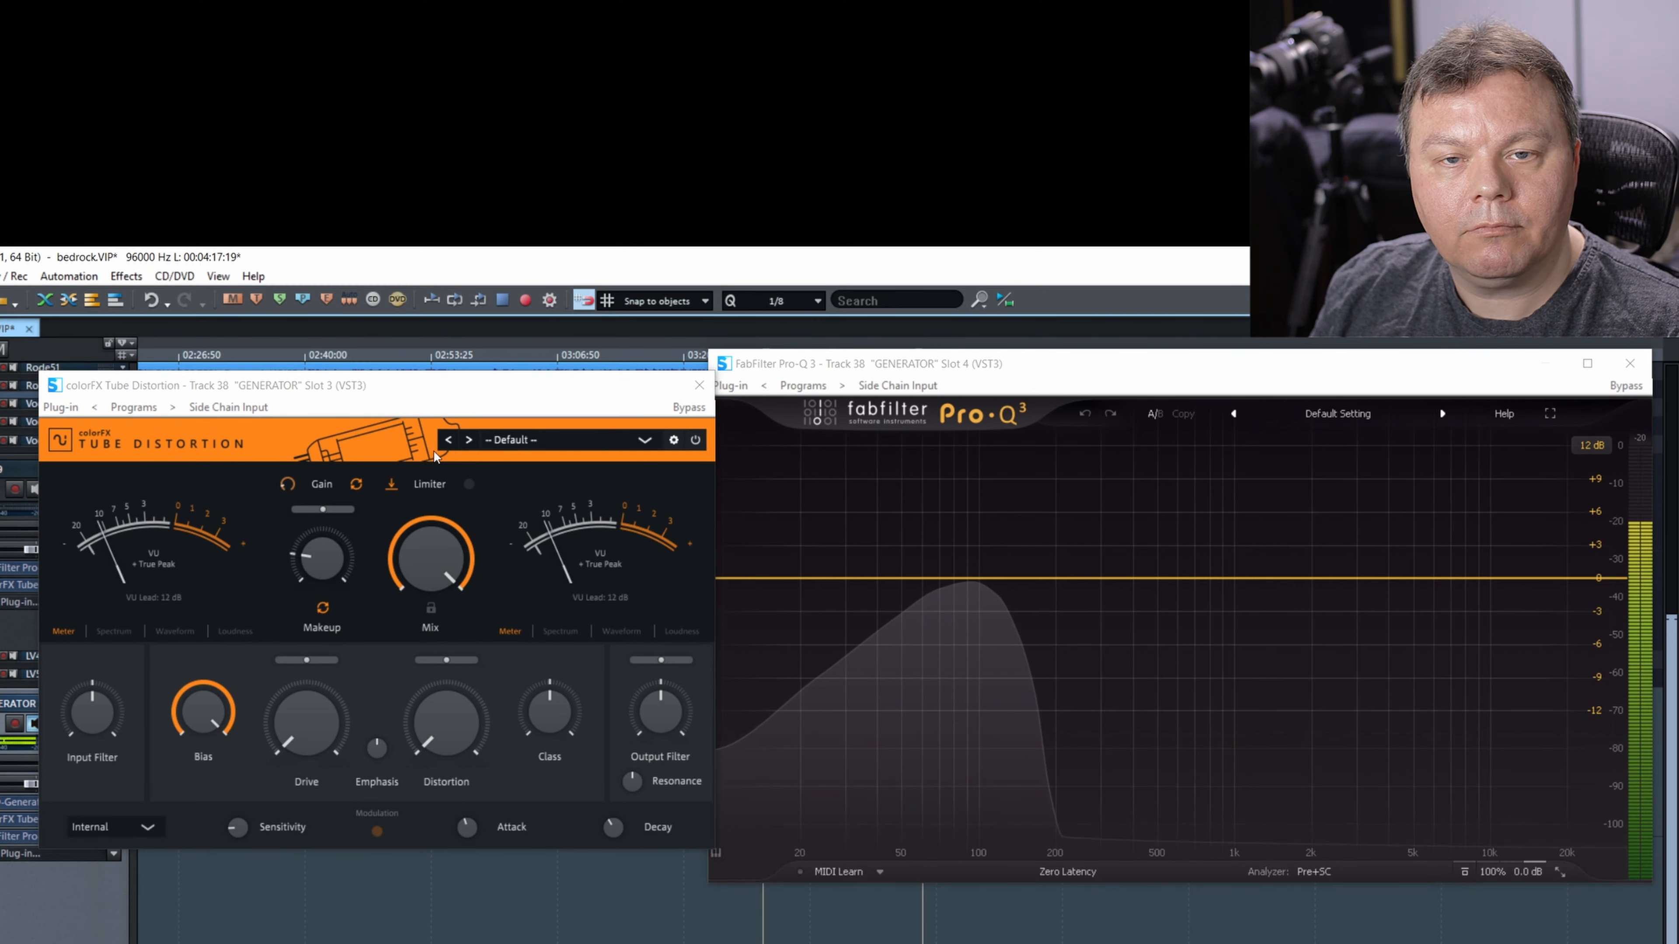
drag(483, 397, 458, 428)
click(331, 520)
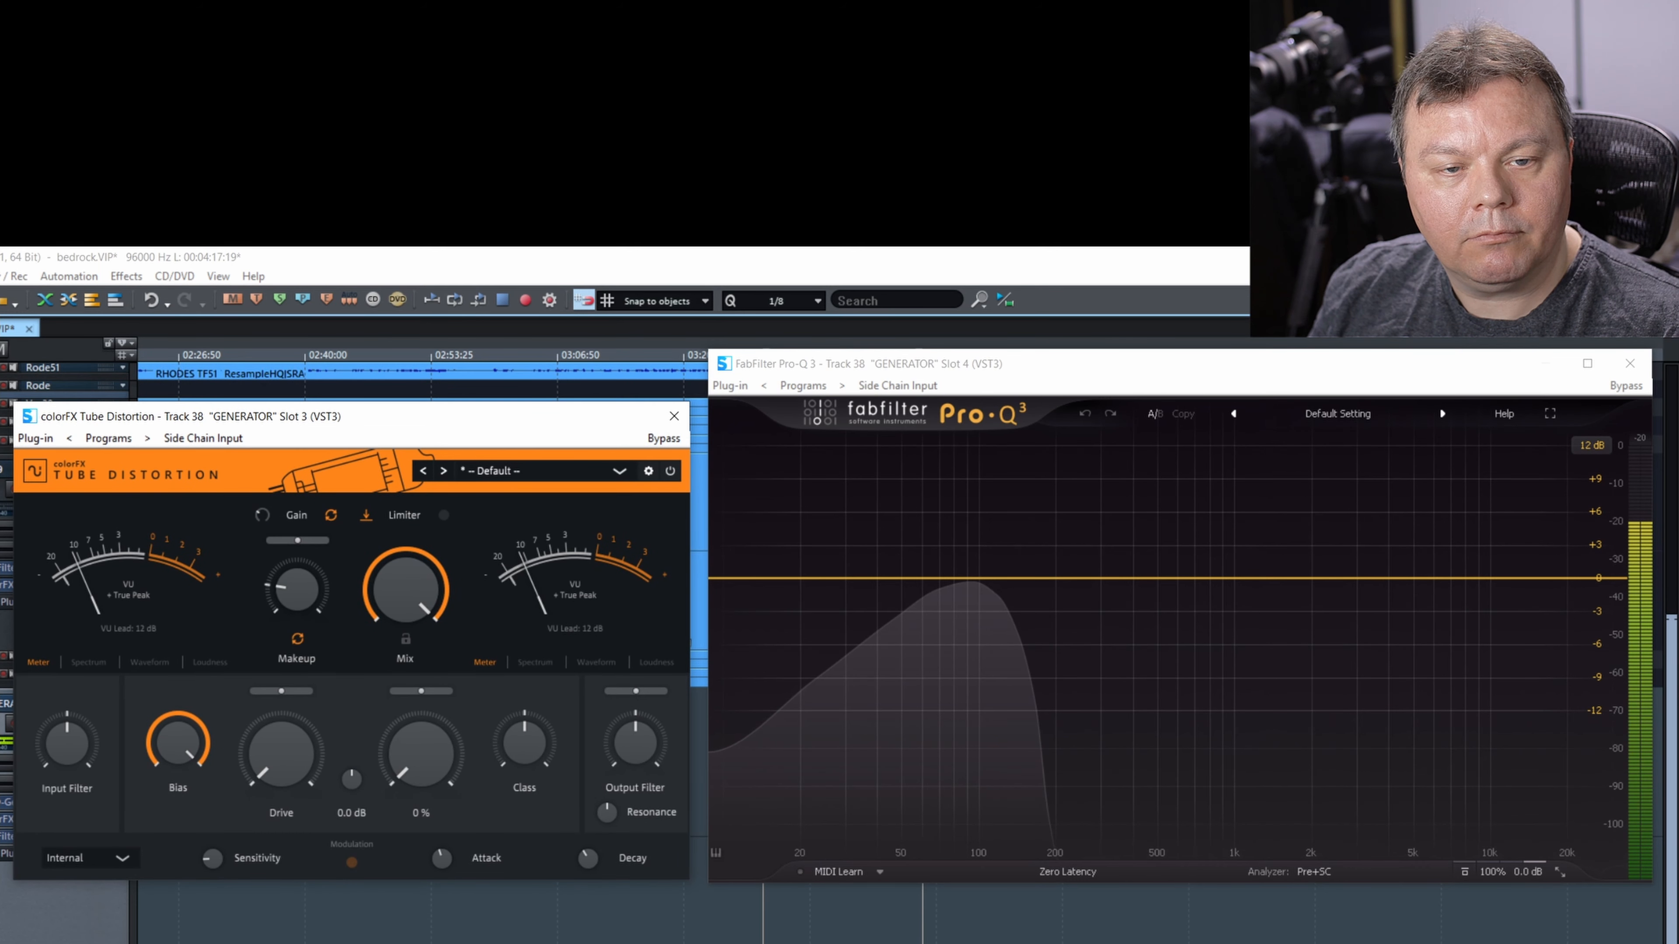
Step: Audition Tube Distortion's Drive on the sine tone at 16 %, 84 % and 50 %
drag(277, 777, 275, 765)
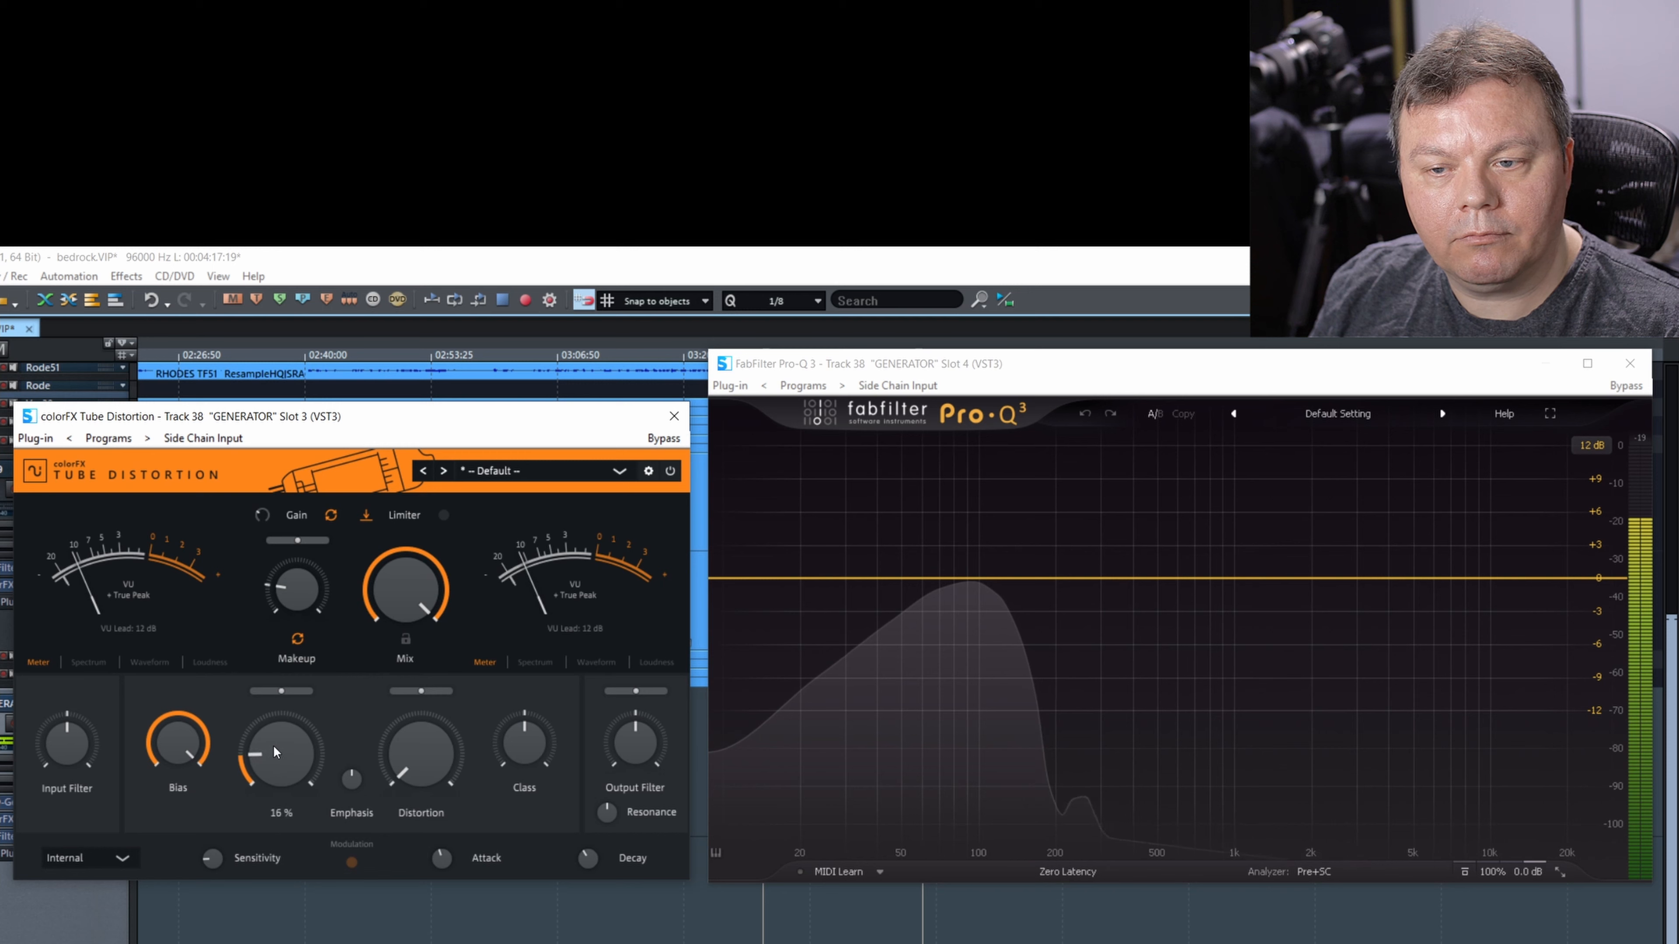
drag(274, 706, 259, 556)
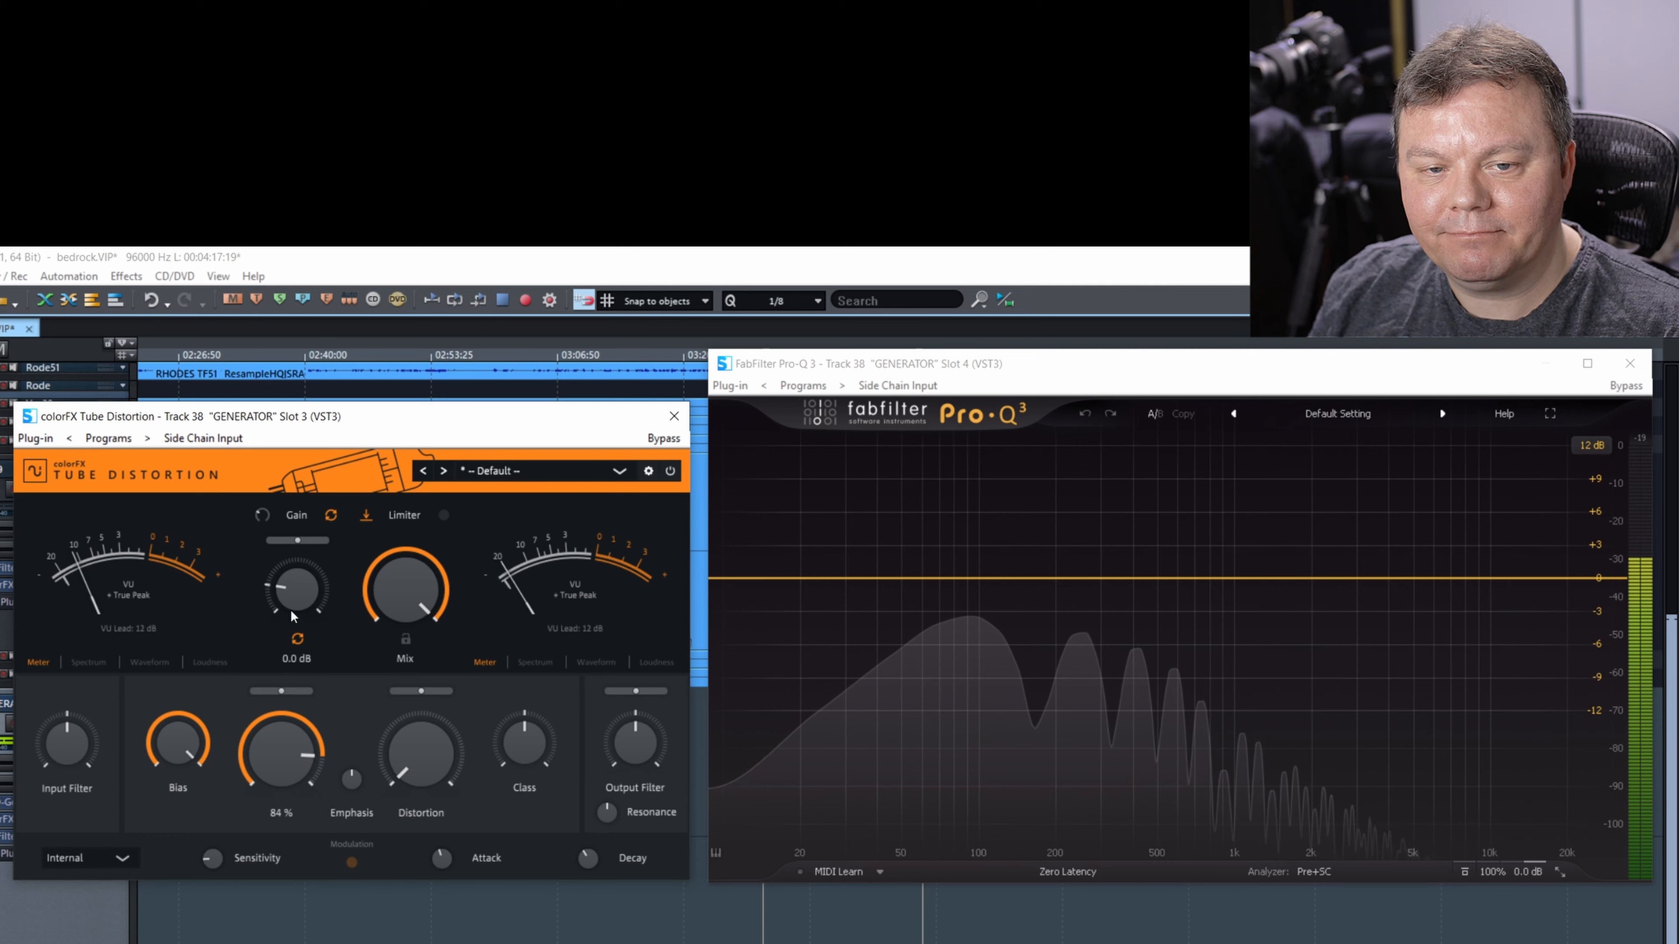
drag(345, 788, 258, 815)
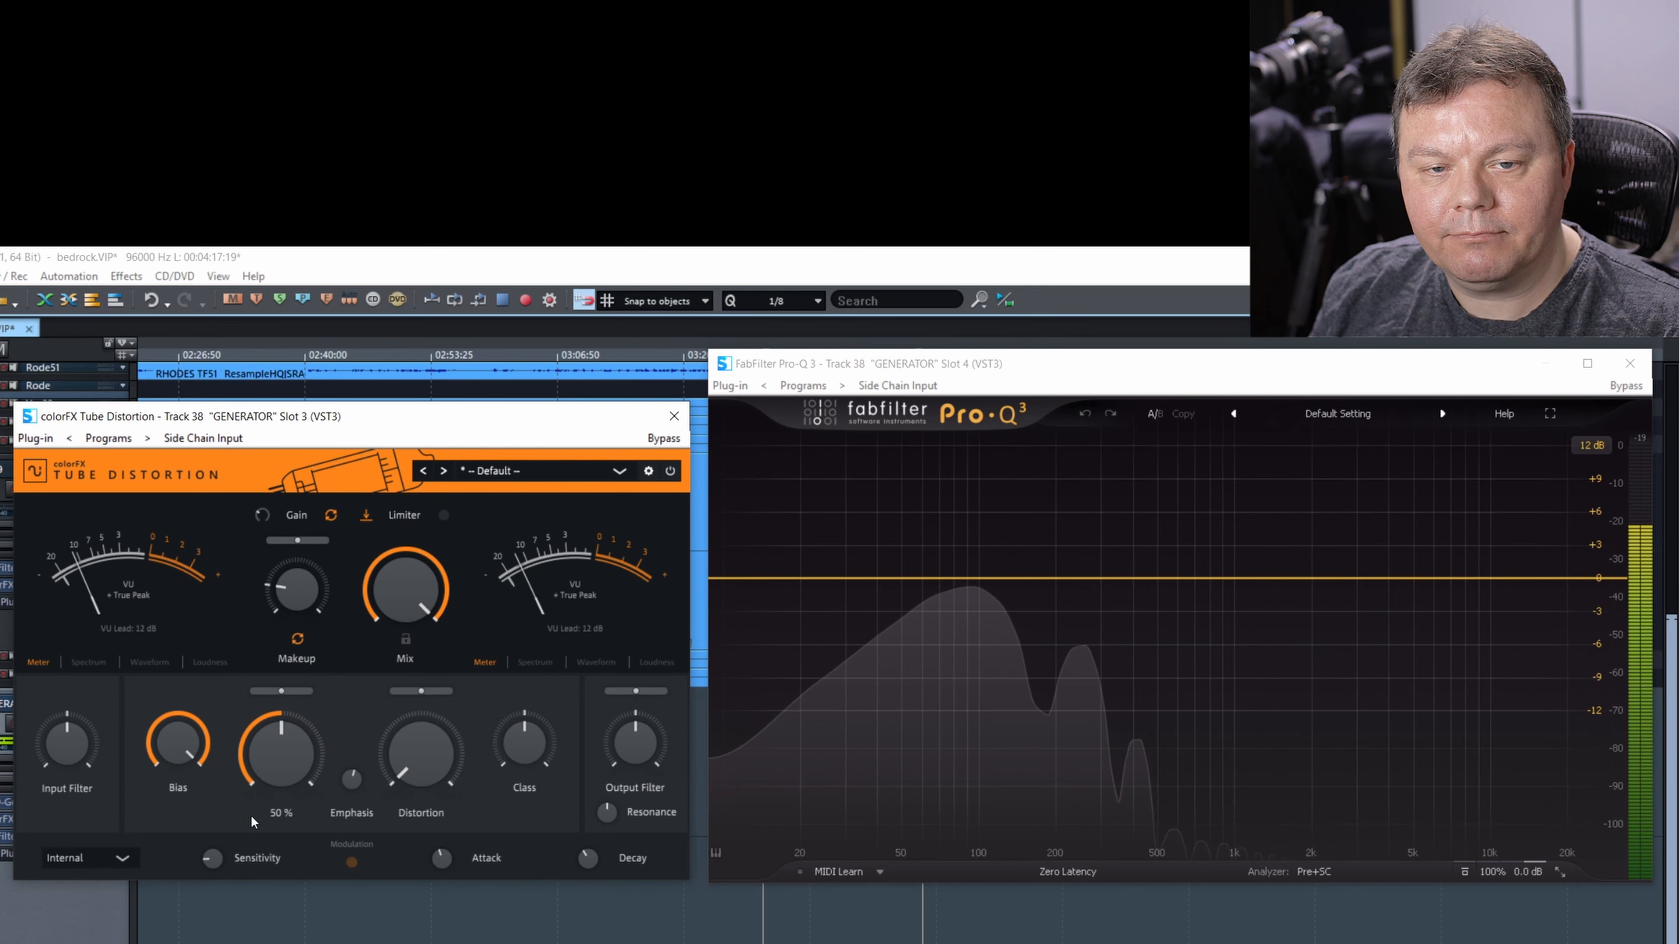
Step: With Drive at 0 %, audition Distortion and Emphasis down to -12 dB, then set Distortion to 48 % and Emphasis to +0.5 dB
drag(436, 797, 427, 628)
drag(276, 722, 225, 897)
drag(353, 817, 315, 891)
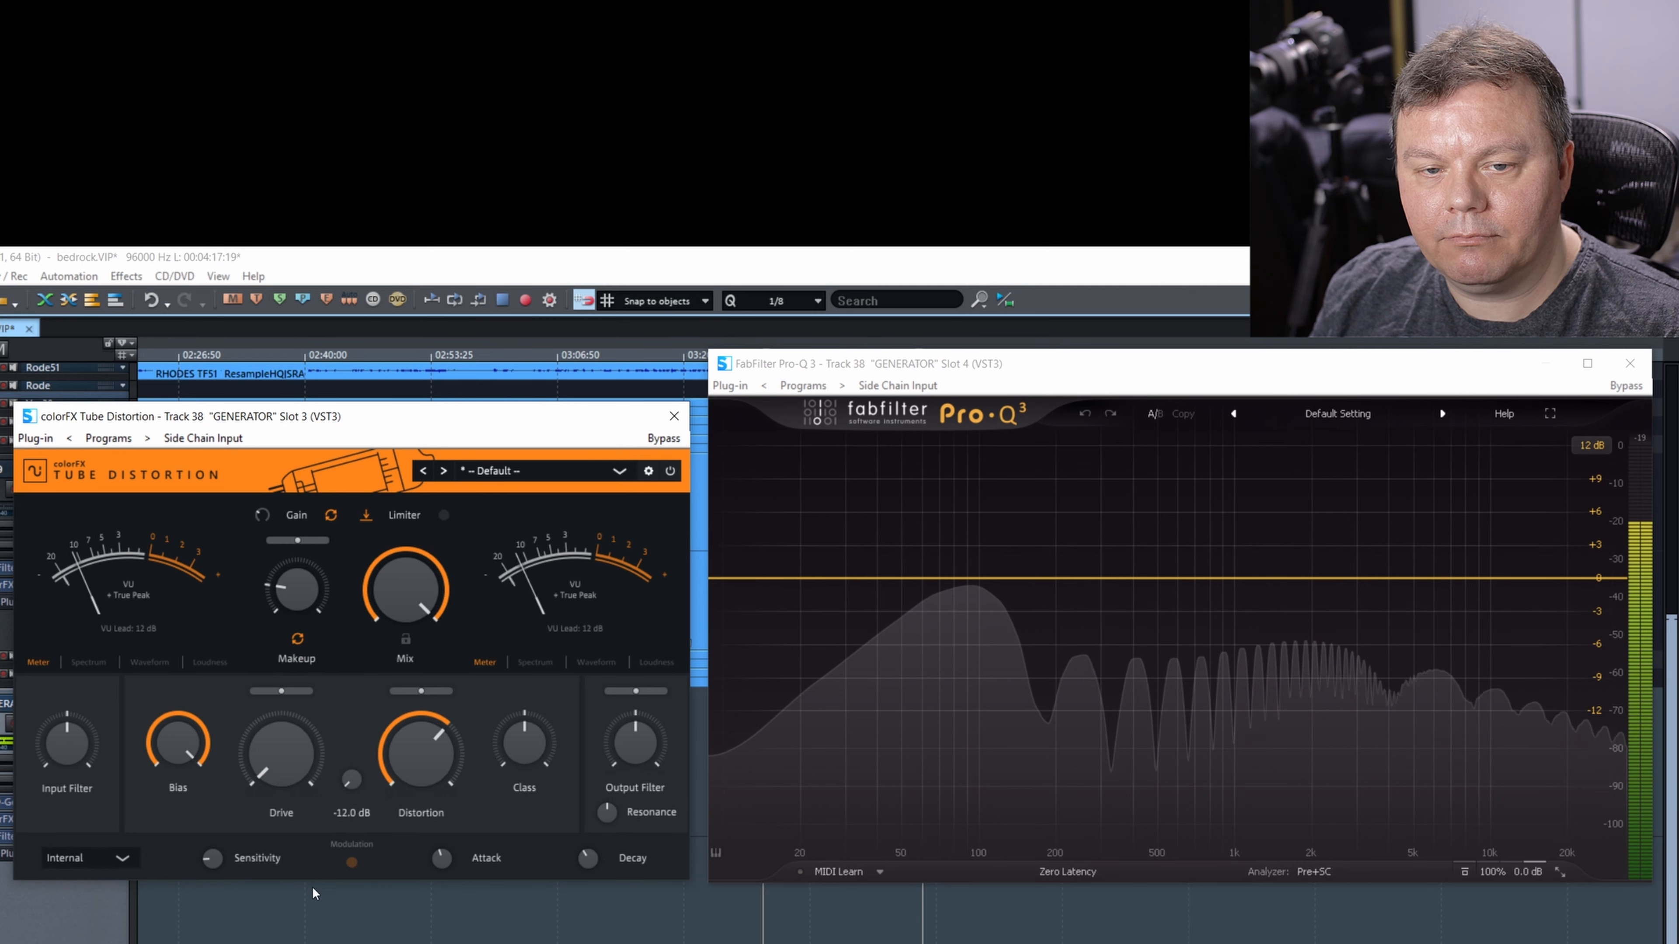
mouse_move(421, 756)
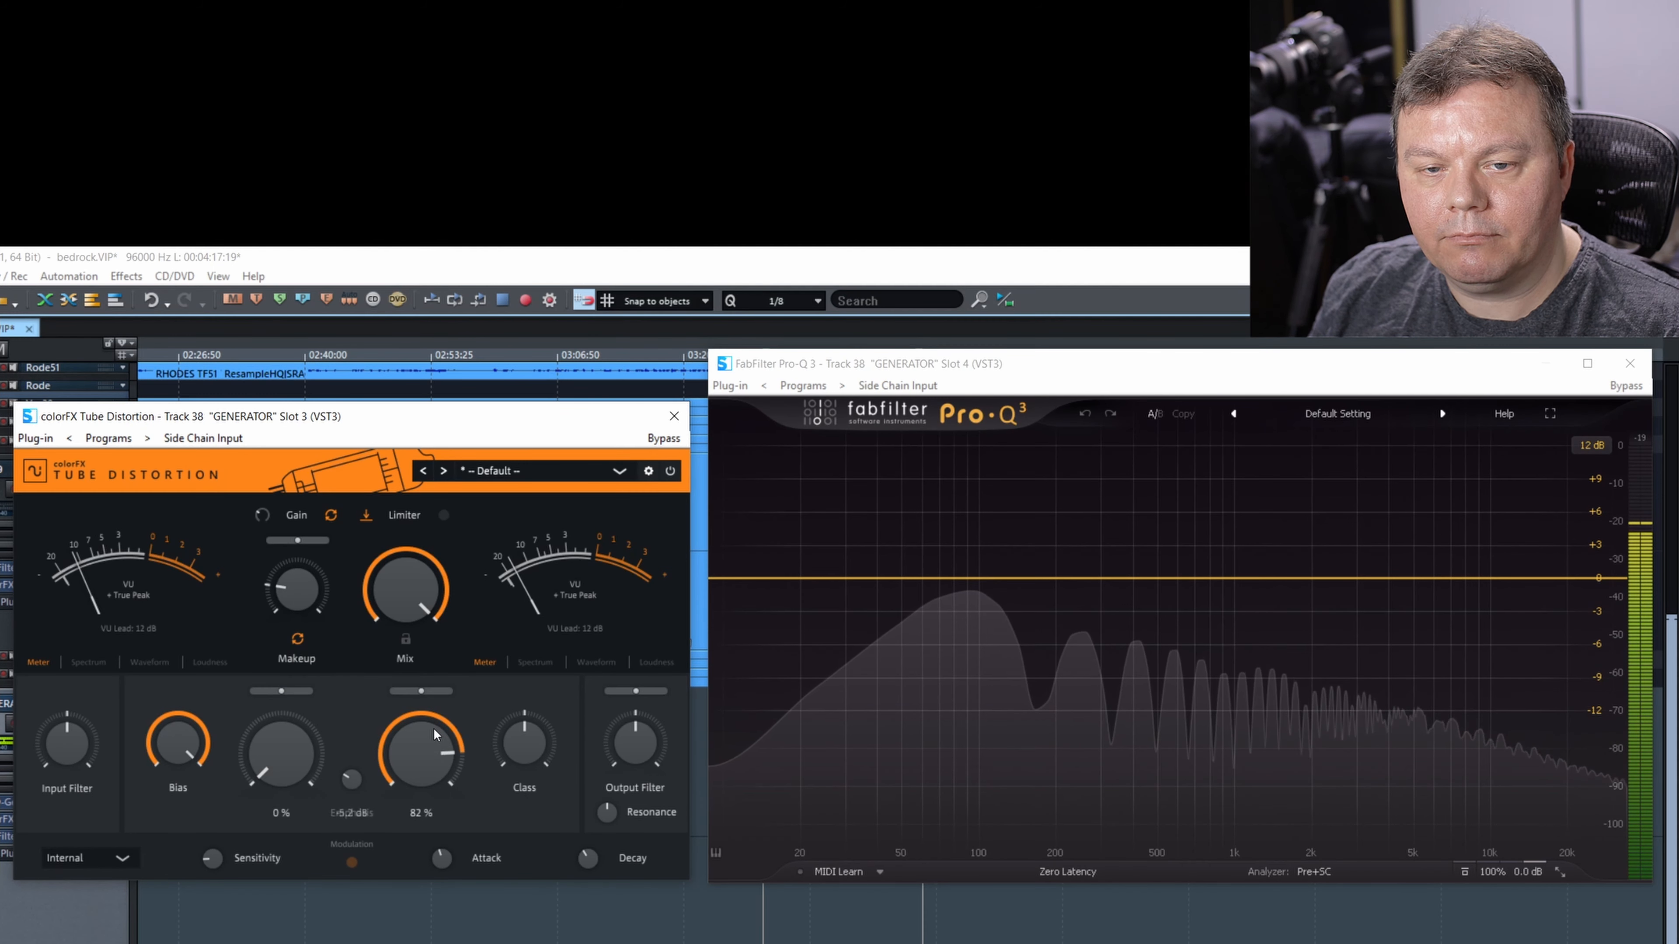
drag(421, 756, 357, 736)
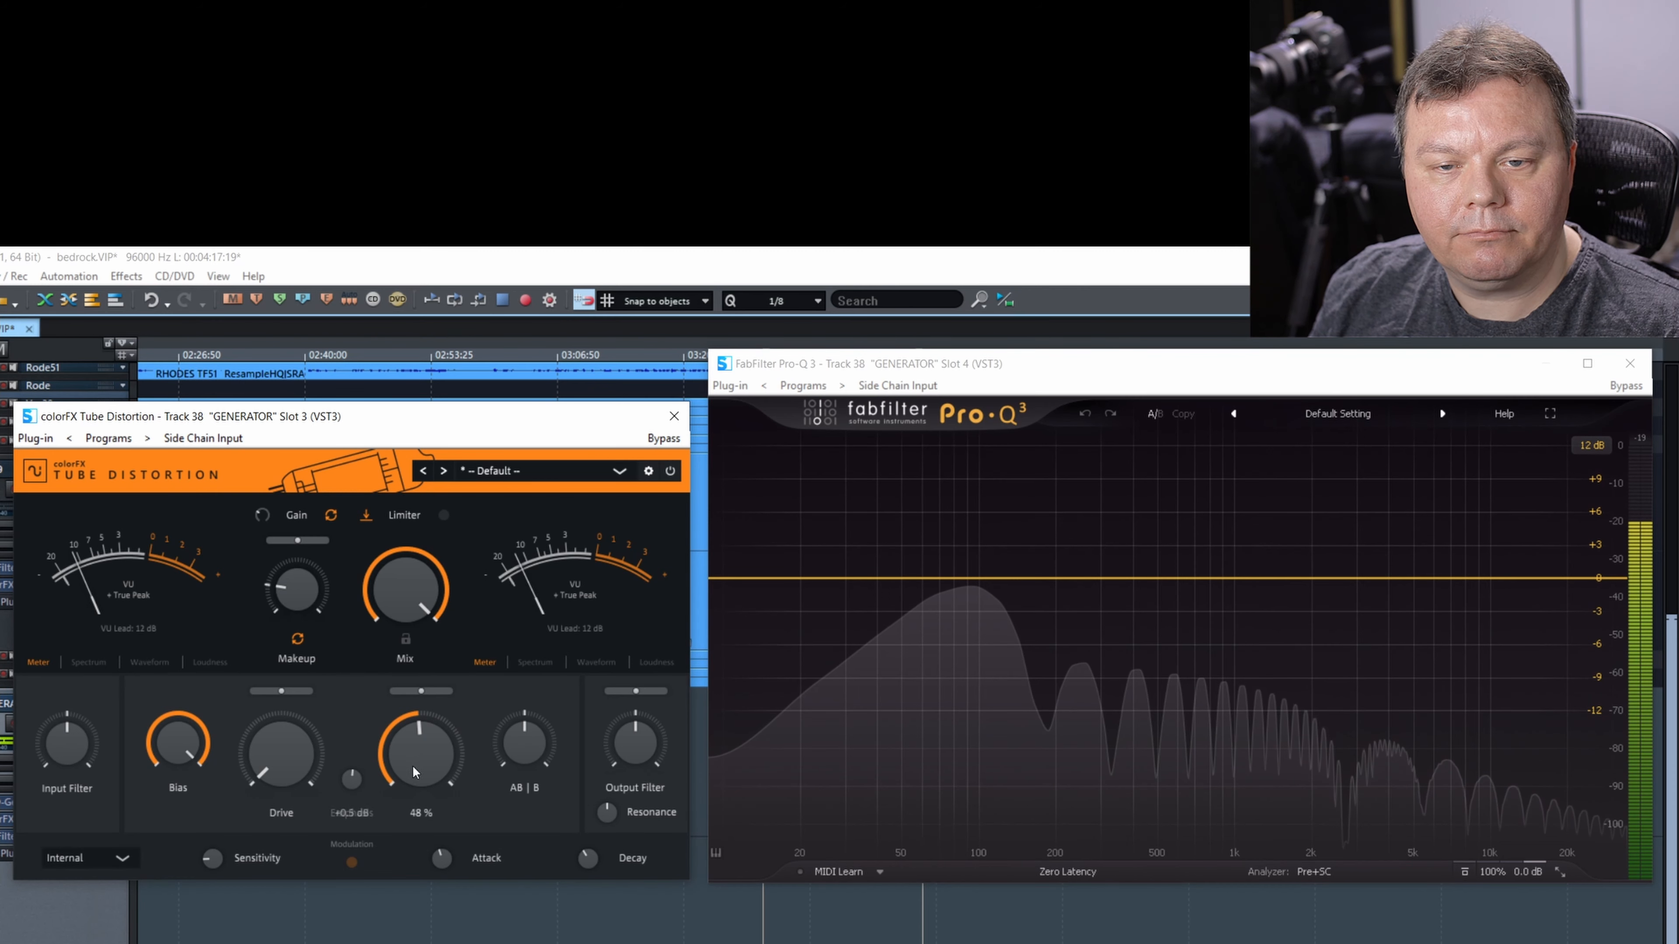
Step: Turn Tube Distortion's Class fully up, reduce Distortion to zero, and raise Drive to 92 %
drag(528, 745, 526, 606)
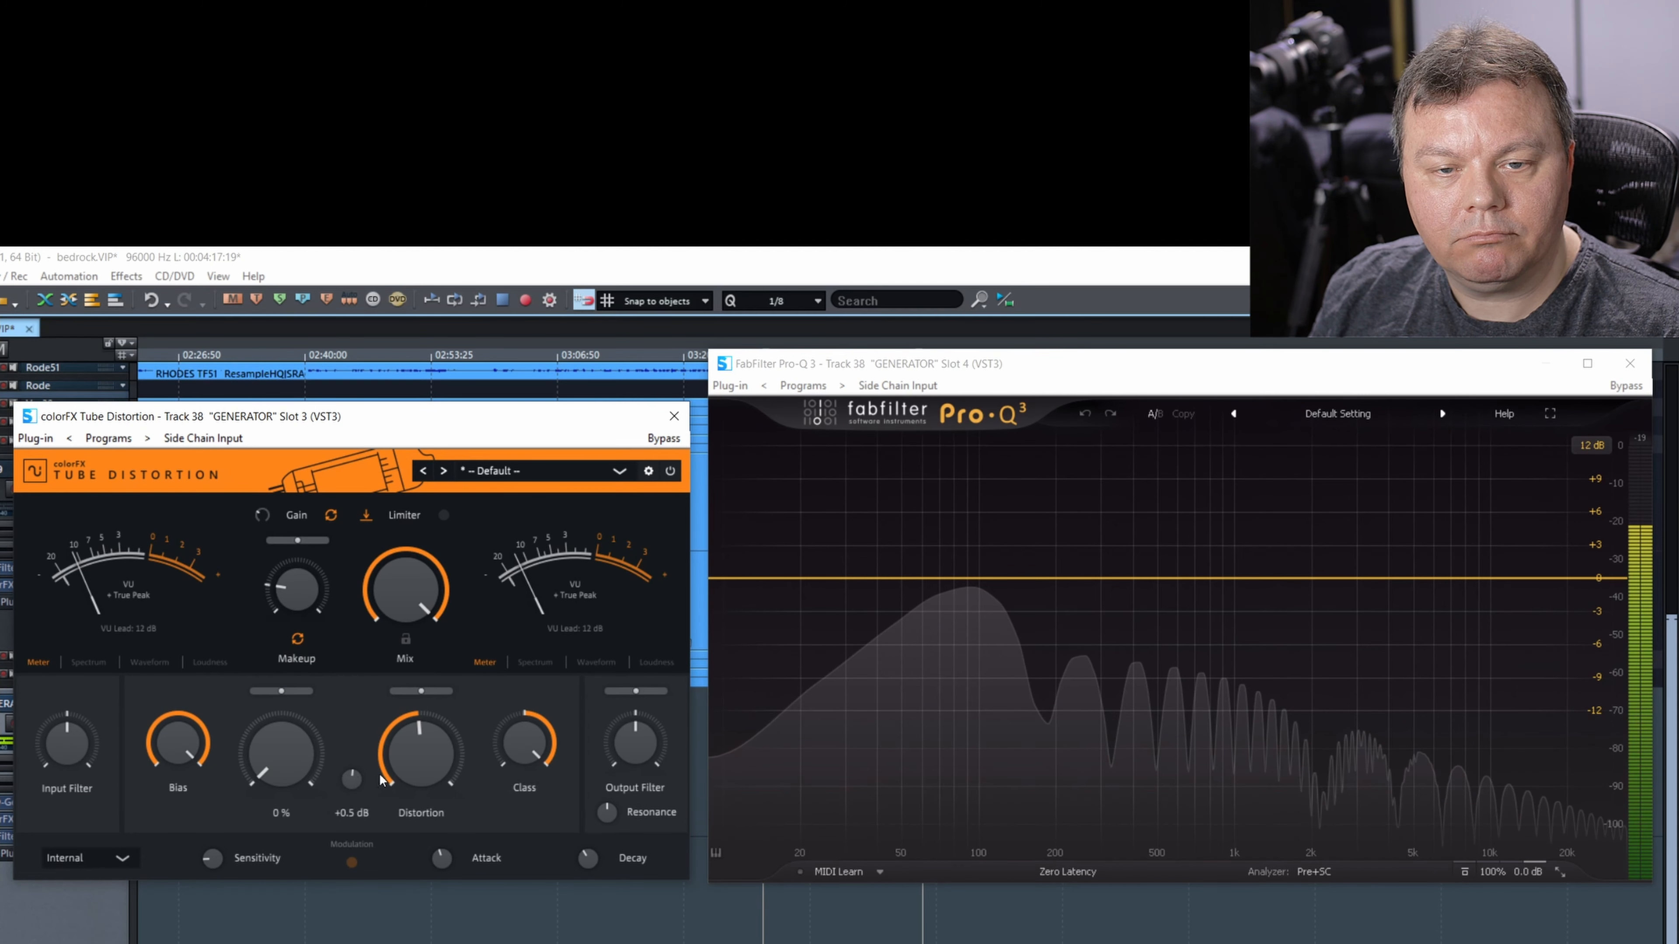
drag(412, 773, 480, 903)
drag(282, 779, 295, 588)
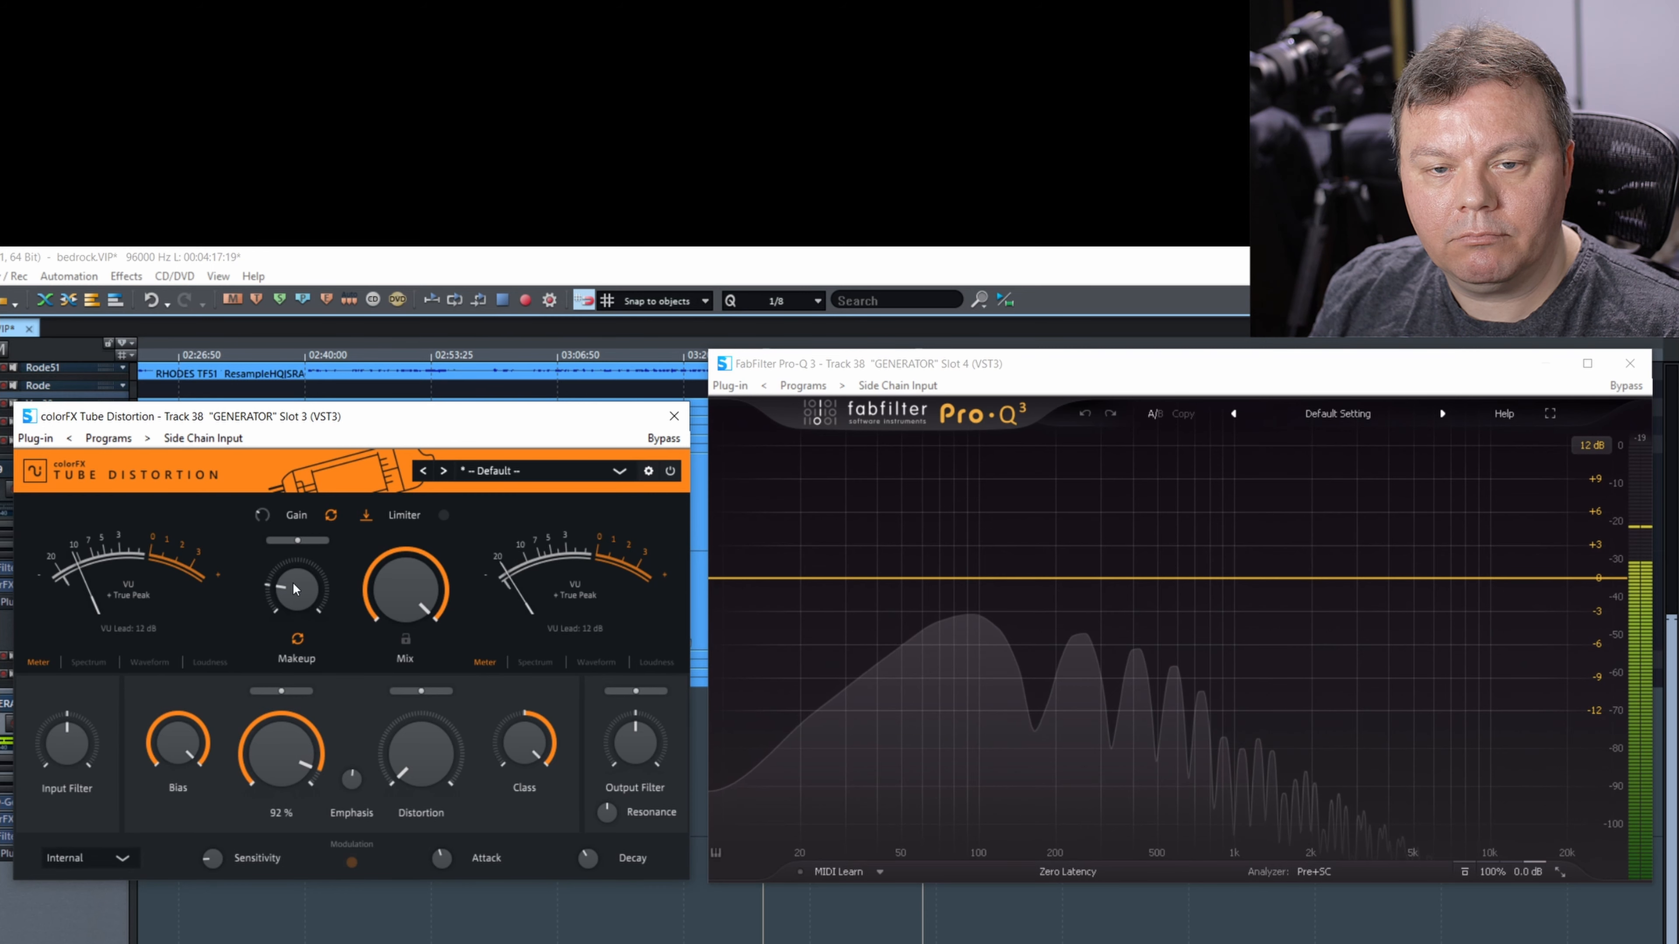
drag(498, 803, 498, 812)
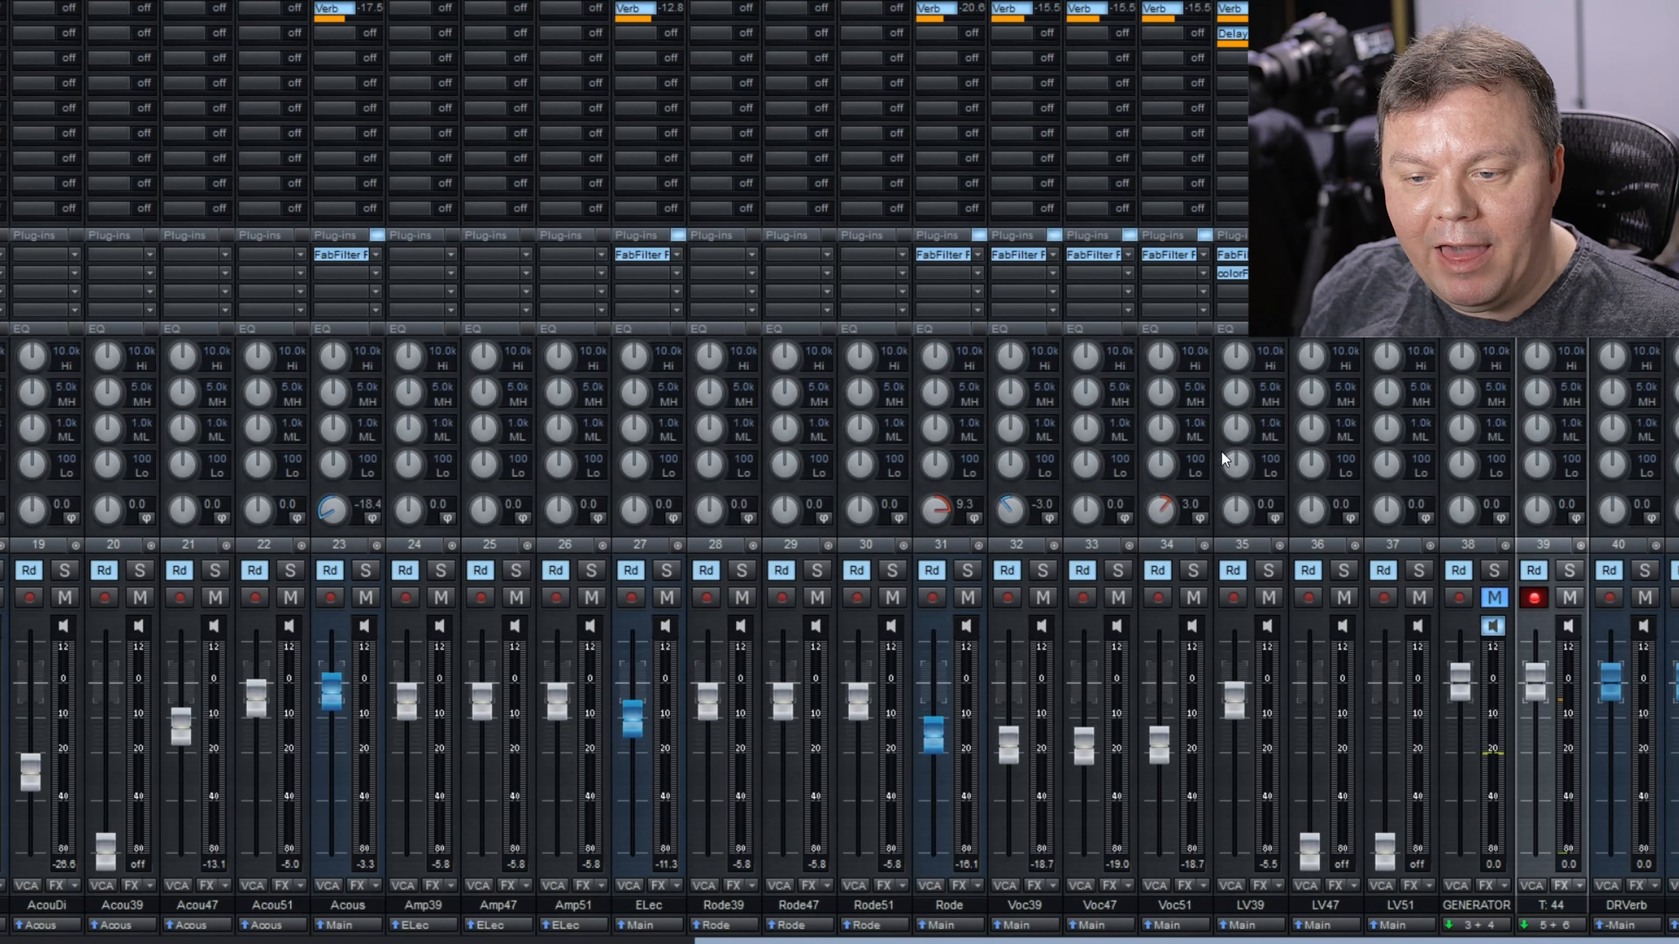
Step: Unmute the GENERATOR track routed to outputs 3 + 4, switch to TotalMix, and send REAMP playback to the REAMP 3 output at 0 dB
click(1495, 598)
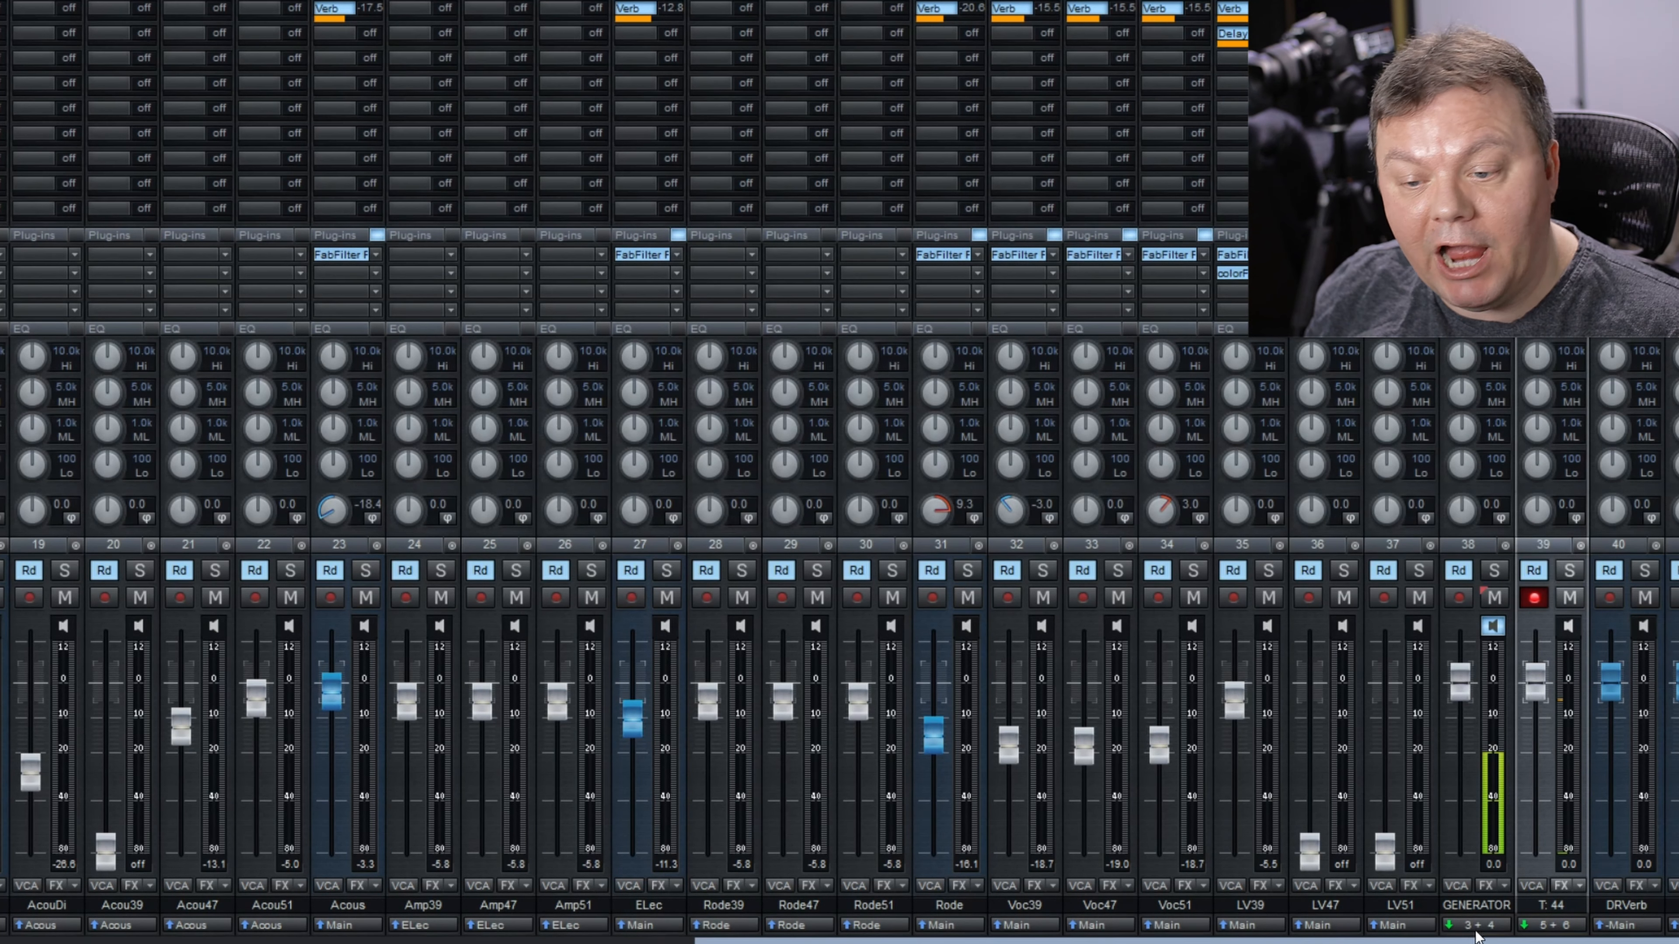
click(1473, 929)
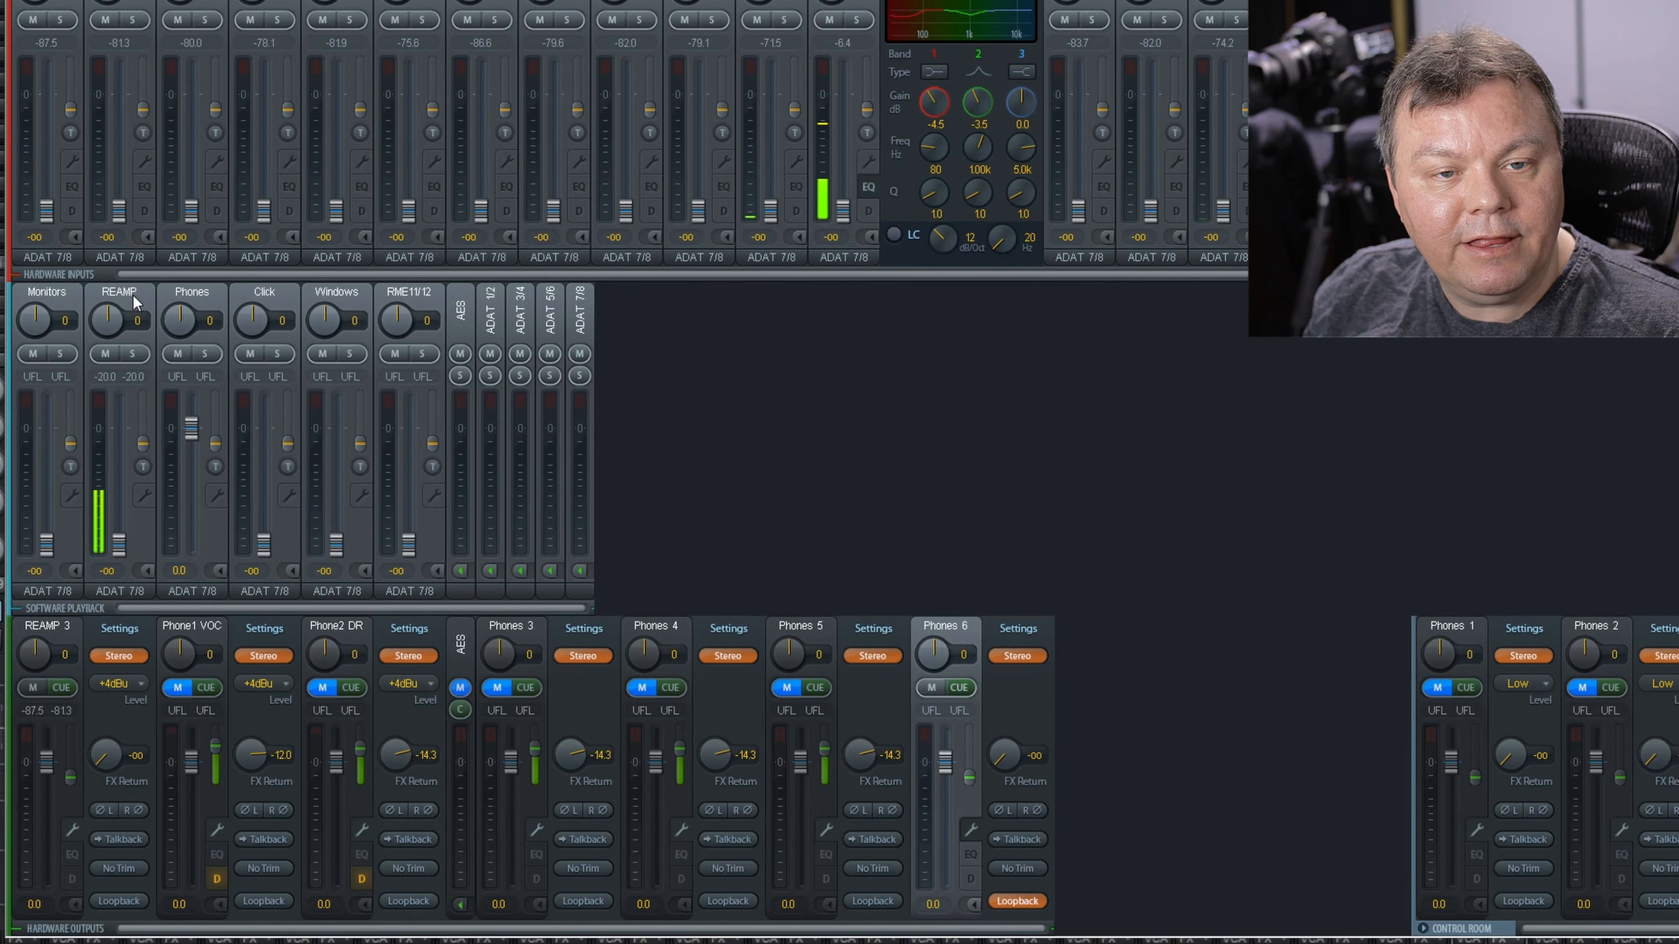
click(57, 628)
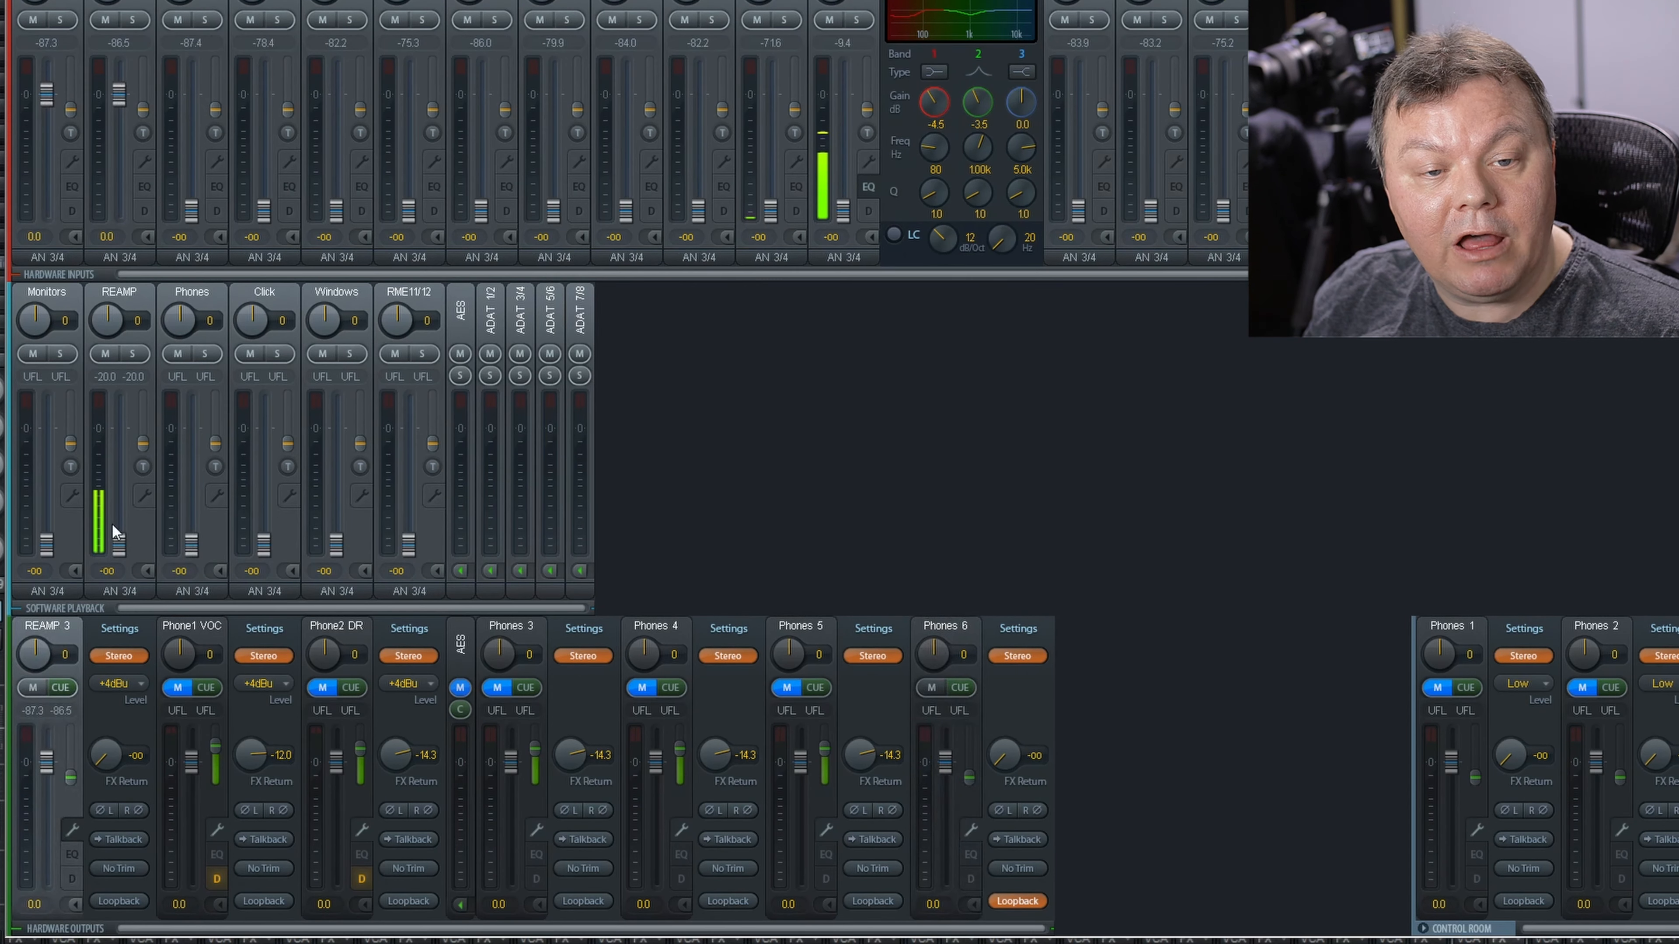
drag(120, 541, 124, 429)
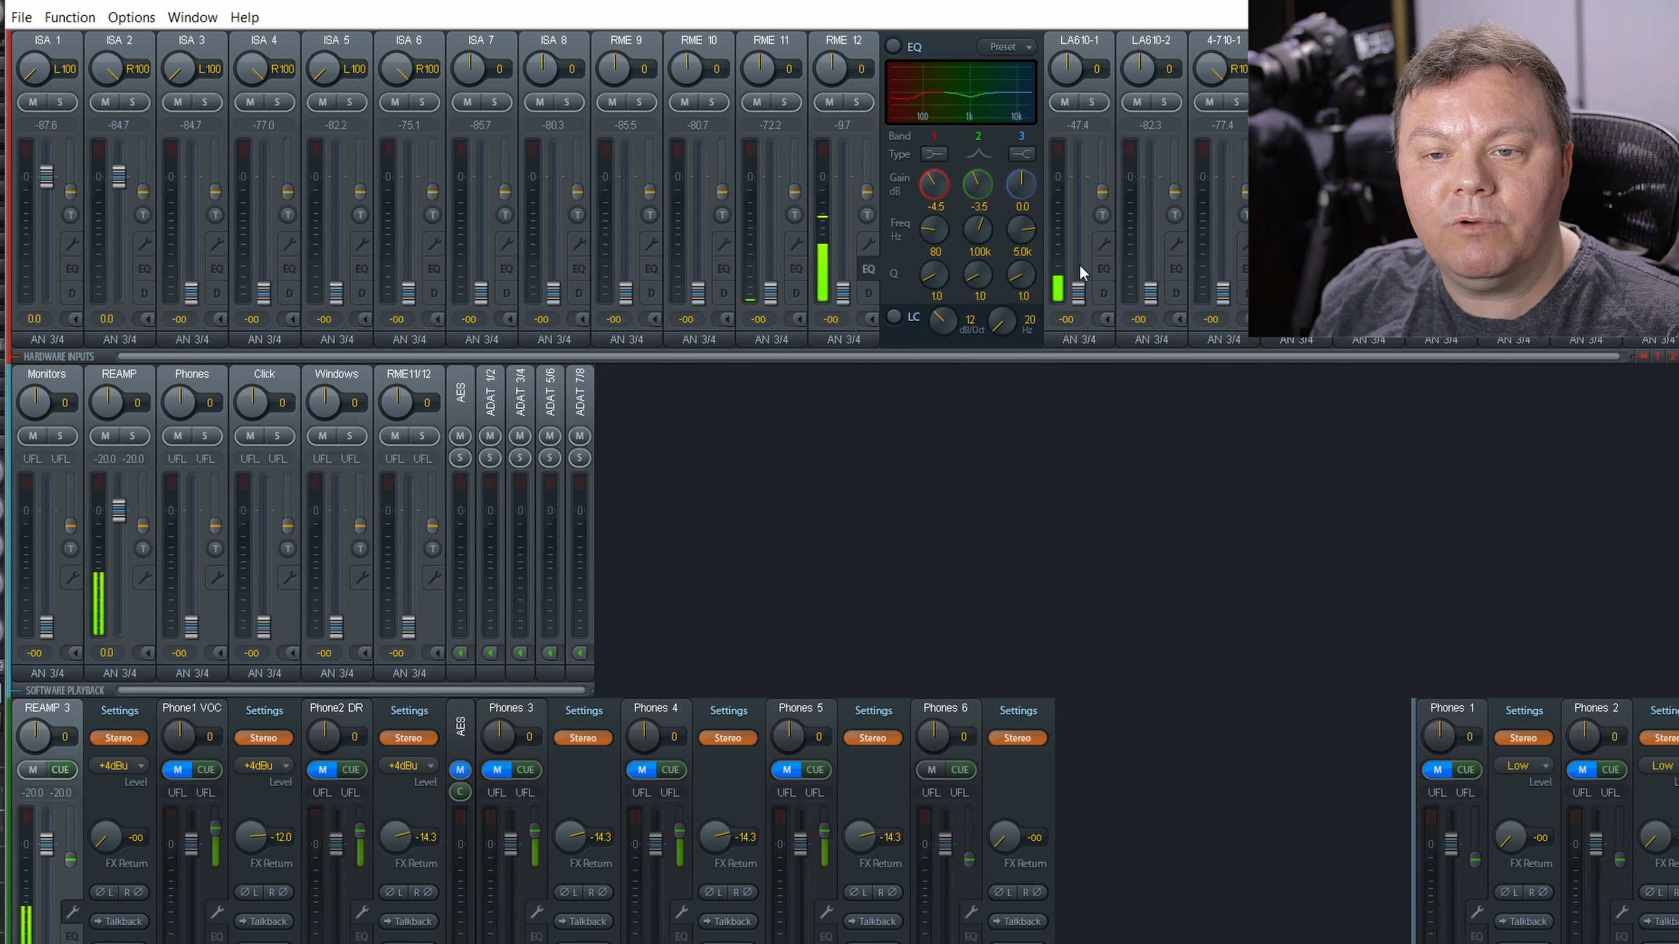
Step: For the Phones 6 output, raise the LA610-1 input to 0 dB and set the Phones playback fader to -0.4 dB
drag(1084, 299, 1089, 218)
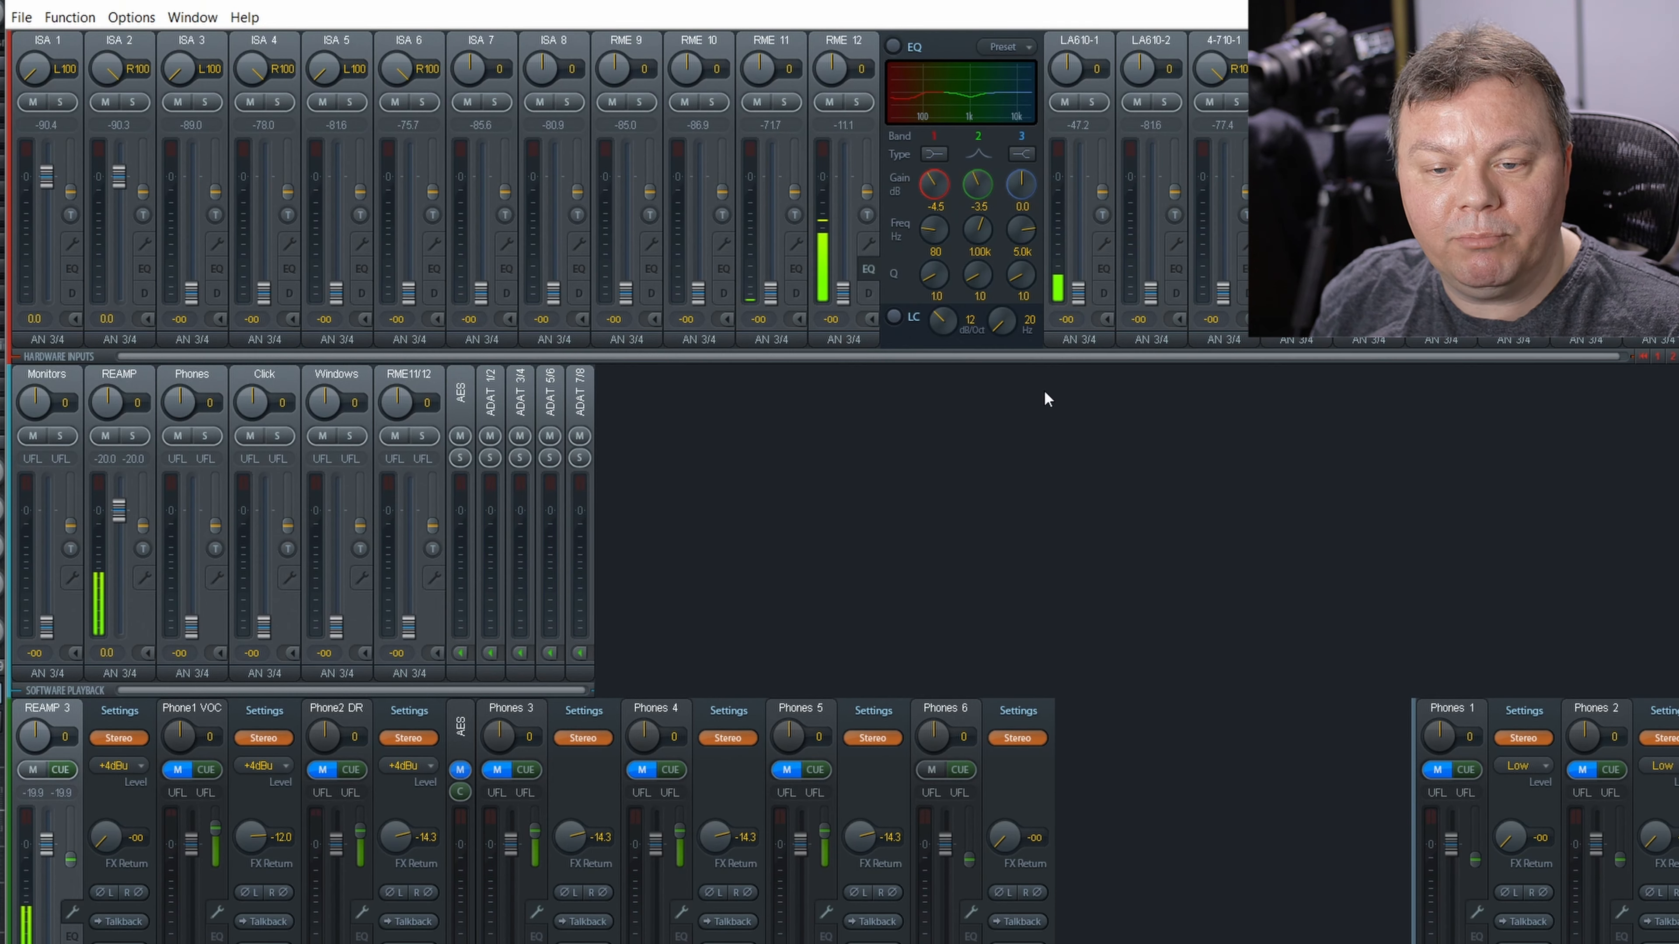
click(946, 707)
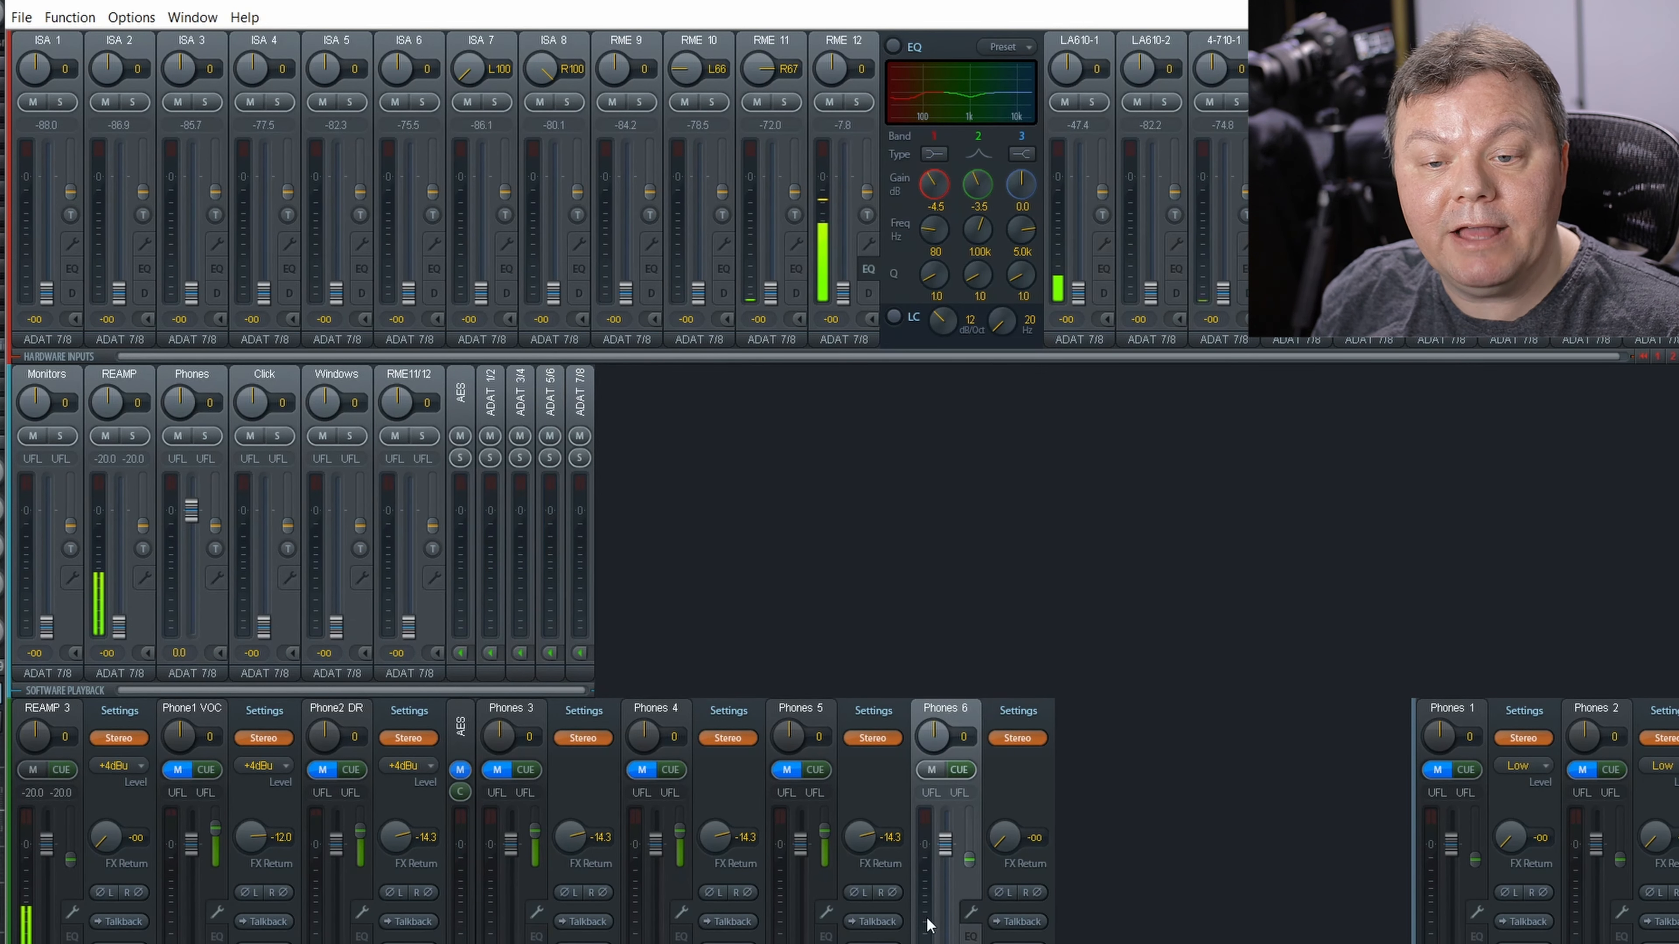
drag(1082, 297, 1084, 175)
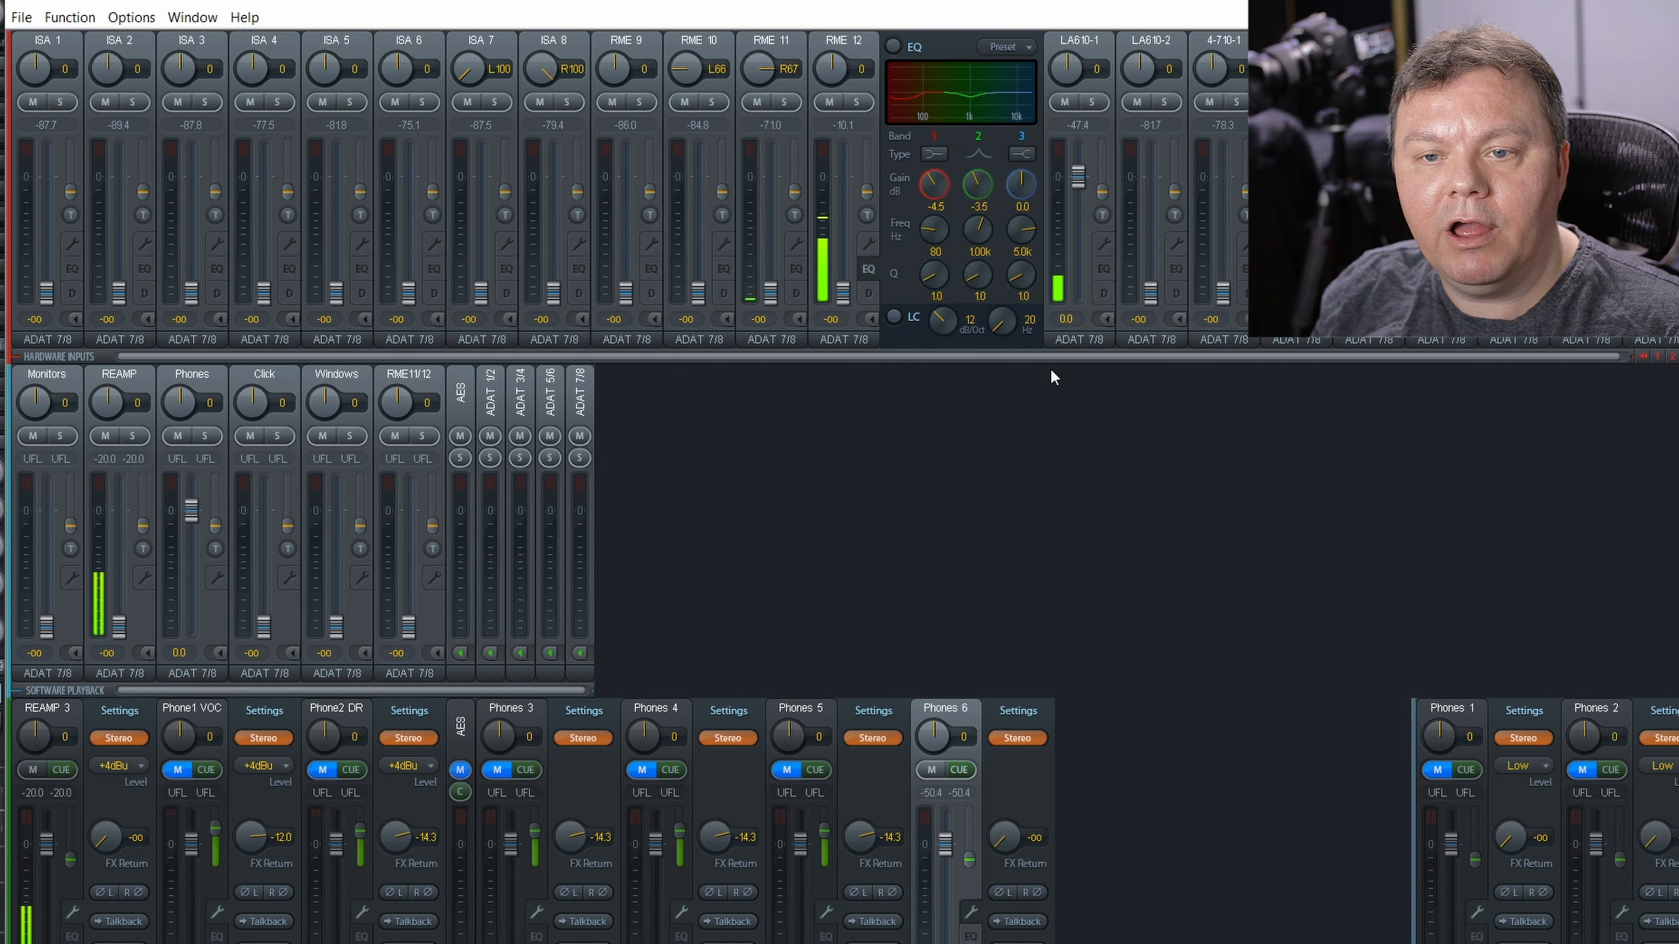
drag(191, 512, 192, 515)
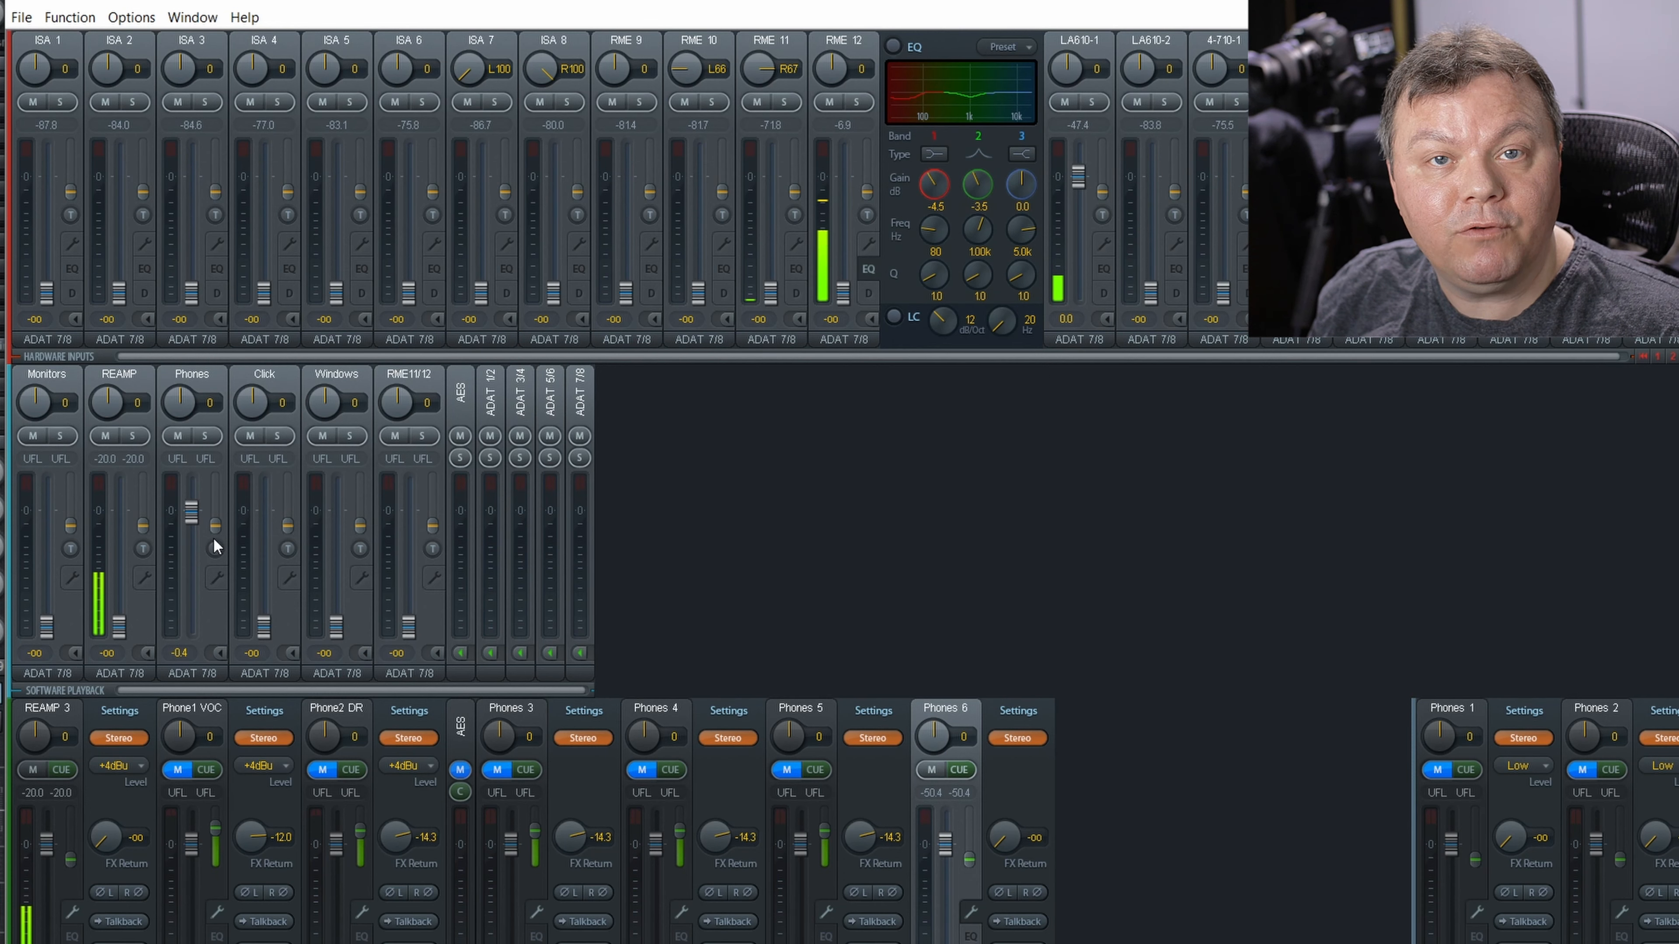